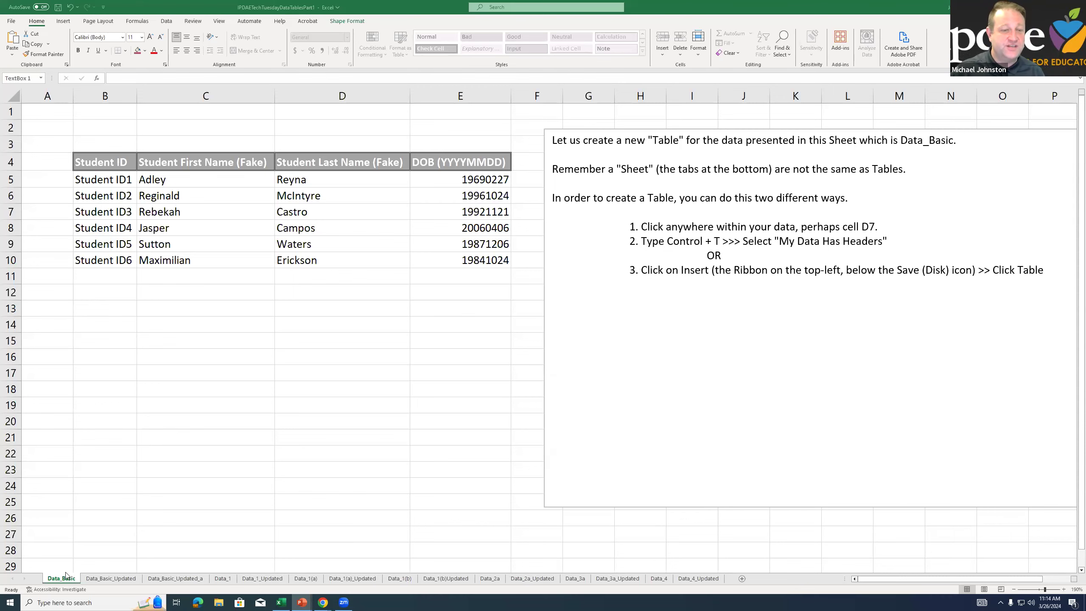
Look through the first worksheets up to Data_Basic_Updated_a and return to the Data_Basic sheet
{"action": "left_click", "coordinate": [90, 580]}
{"action": "key", "text": "ctrl+Page_Down"}
{"action": "key", "text": "ctrl+Page_Down"}
{"action": "key", "text": "ctrl+Page_Down"}
{"action": "key", "text": "ctrl+Page_Down"}
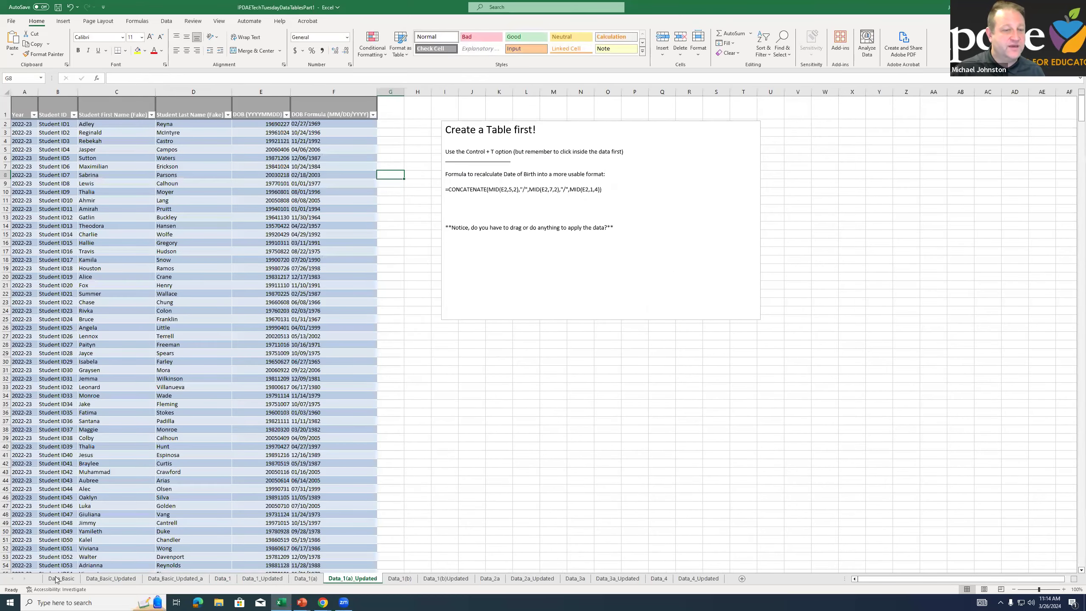
{"action": "left_click", "coordinate": [61, 577]}
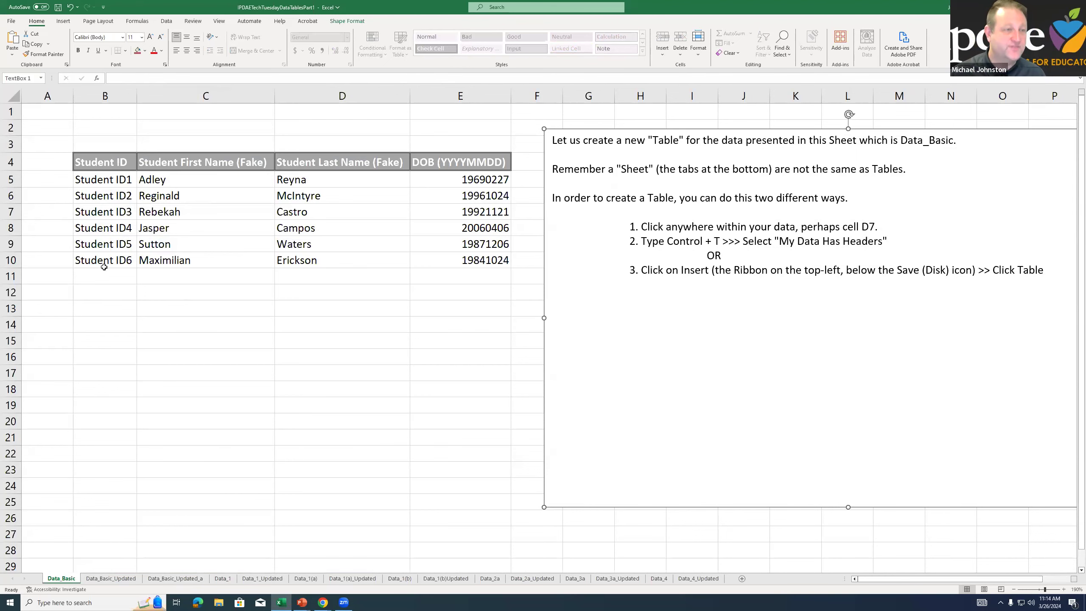
{"action": "left_click", "coordinate": [109, 582]}
{"action": "left_click", "coordinate": [61, 578]}
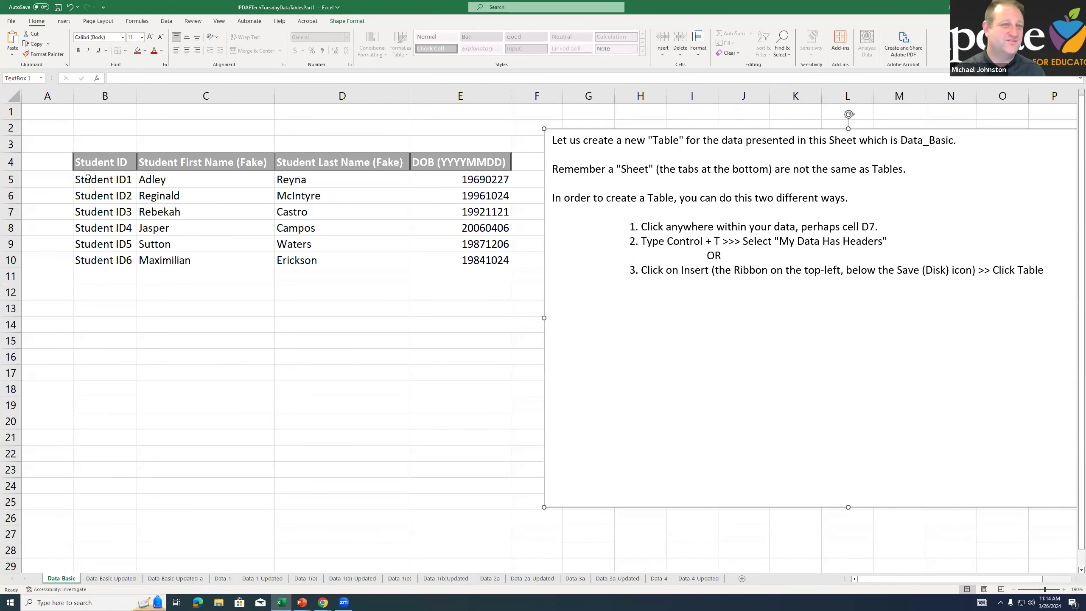
Review the student data range B4:E10, going through columns B to E and the date-of-birth entries
{"action": "left_click_drag", "start_coordinate": [79, 161], "coordinate": [464, 265]}
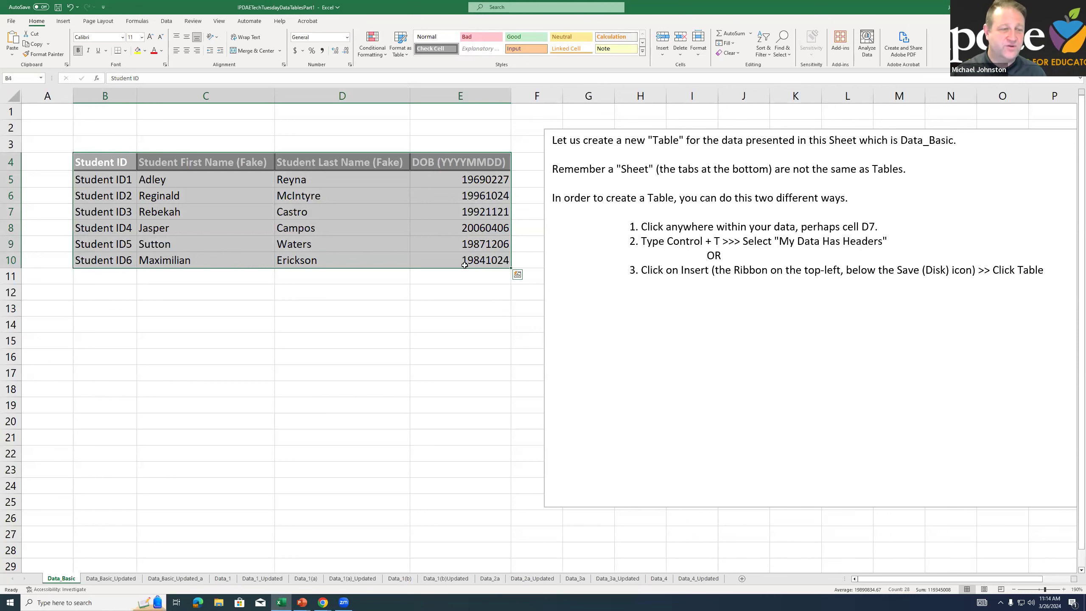
{"action": "left_click", "coordinate": [214, 260]}
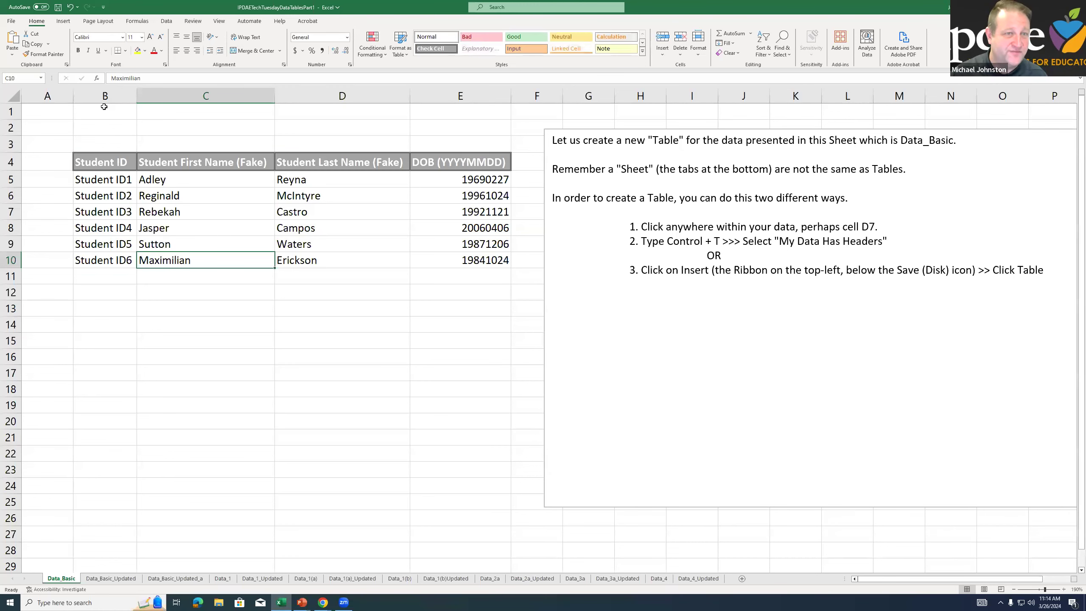
{"action": "left_click", "coordinate": [105, 96]}
{"action": "left_click", "coordinate": [214, 99]}
{"action": "left_click", "coordinate": [342, 97]}
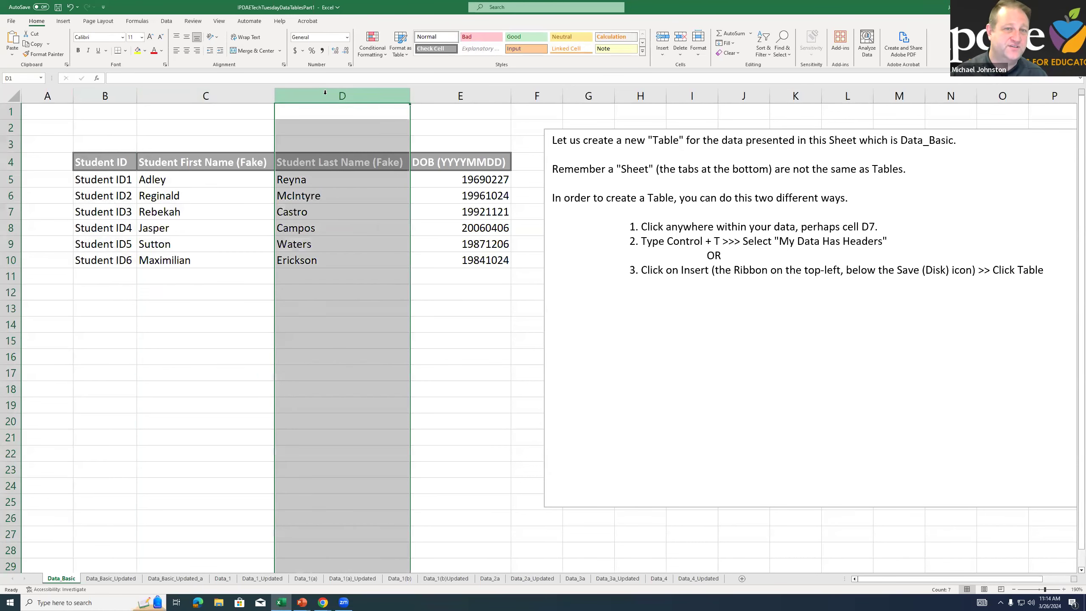
{"action": "left_click", "coordinate": [474, 100]}
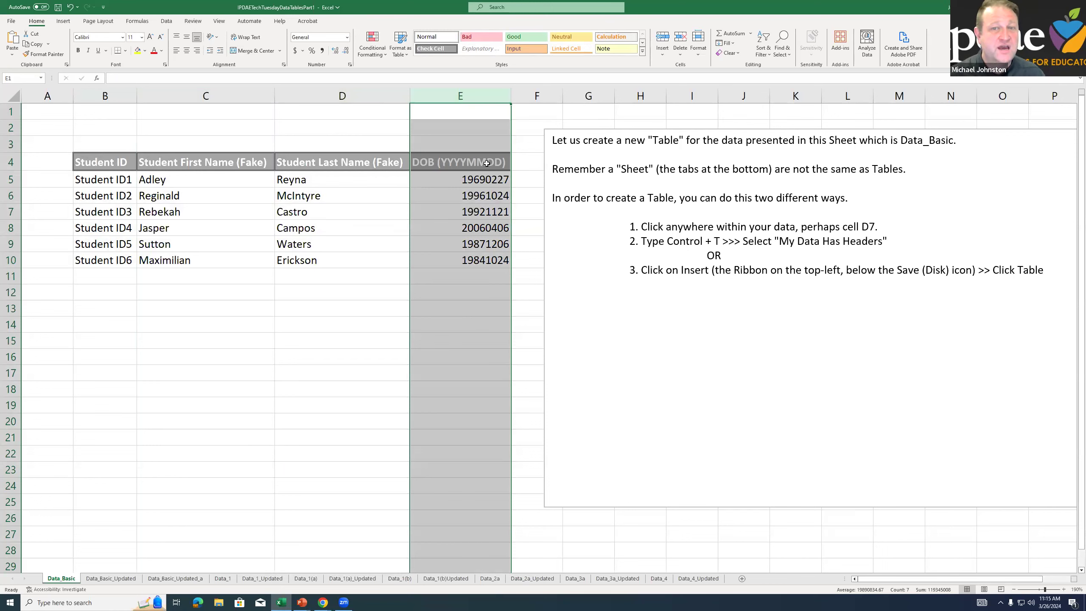
{"action": "left_click_drag", "start_coordinate": [471, 184], "coordinate": [460, 267]}
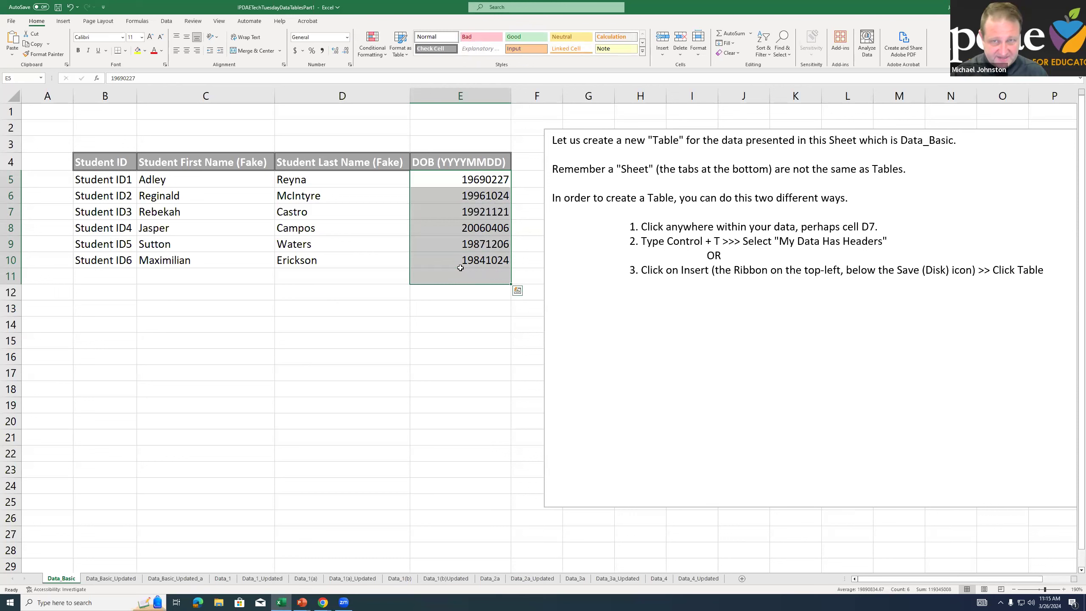
{"action": "left_click", "coordinate": [231, 195]}
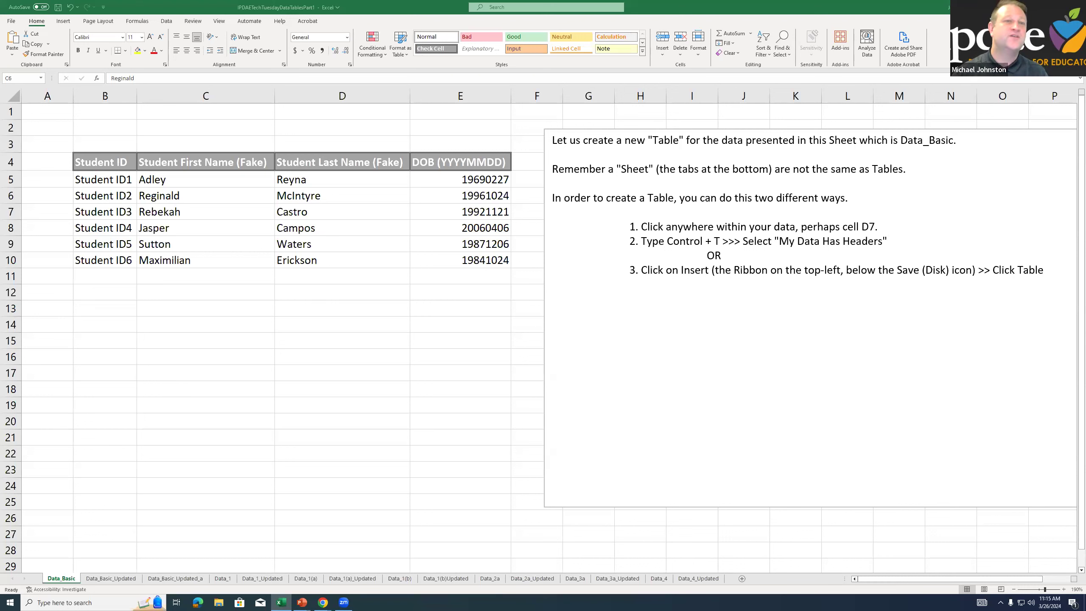
View the Data_Basic_Updated and Data_Basic_Updated_a sheets, finishing on Data_Basic
{"action": "left_click", "coordinate": [80, 229]}
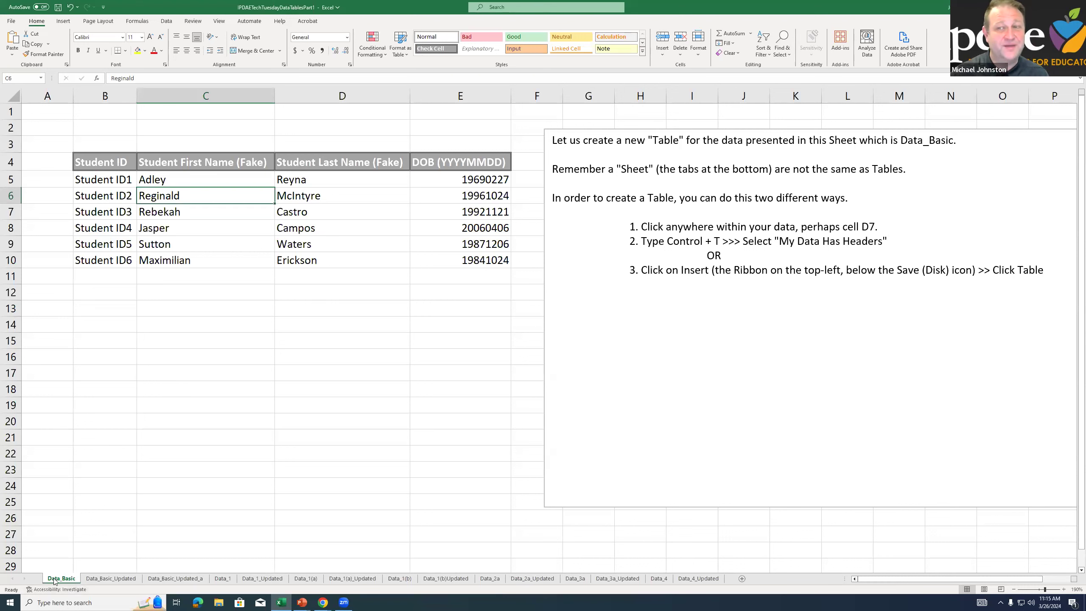
{"action": "key", "text": "ctrl+Page_Down"}
{"action": "key", "text": "ctrl+Page_Down"}
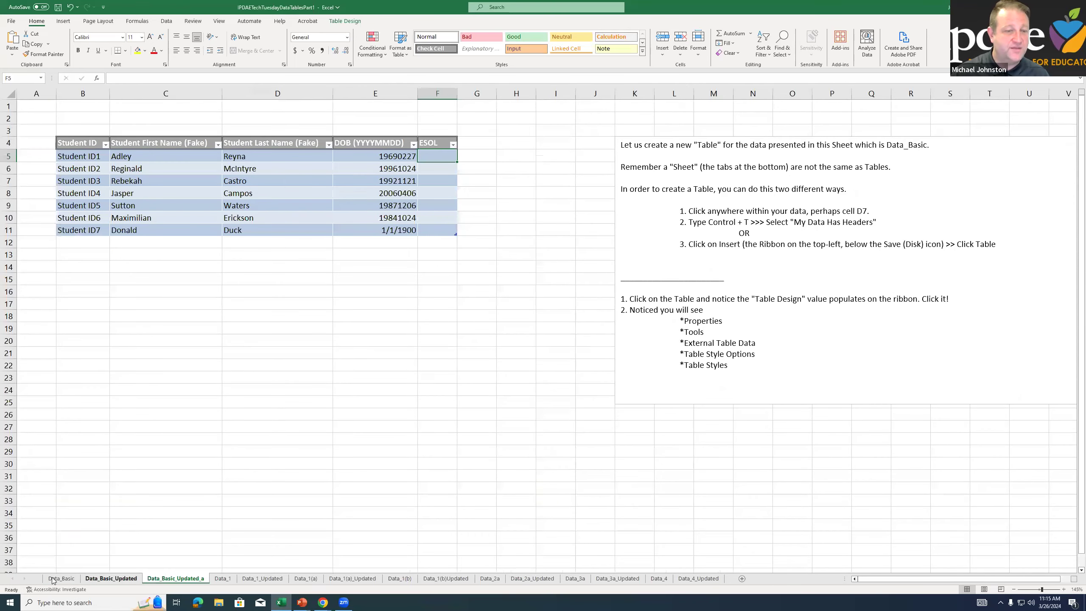
{"action": "left_click", "coordinate": [60, 578]}
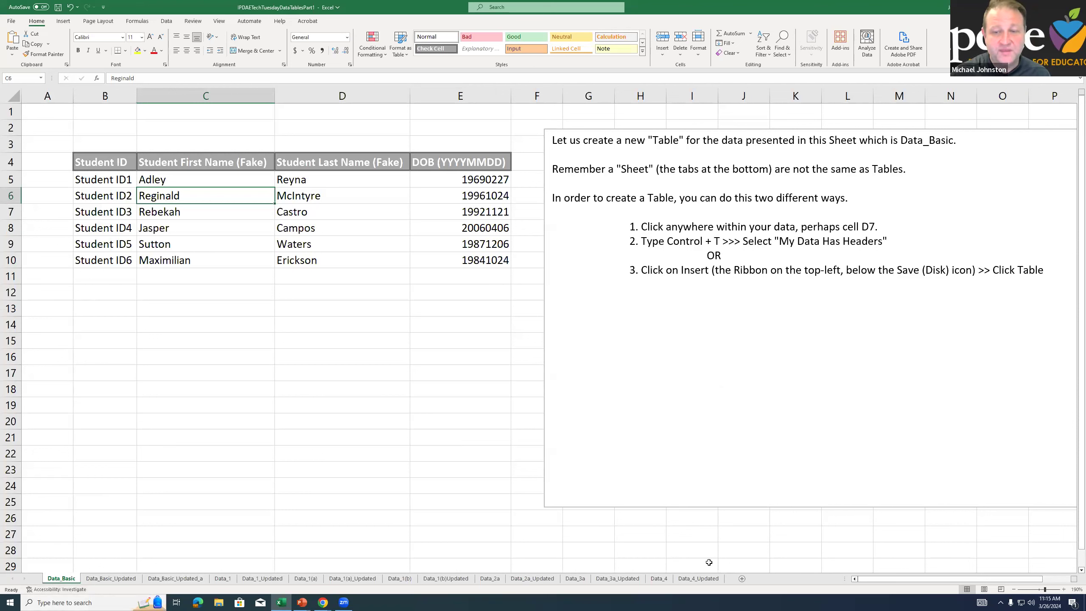
Insert a new blank worksheet, delete it, and go back to the Data_Basic sheet
{"action": "left_click", "coordinate": [741, 578]}
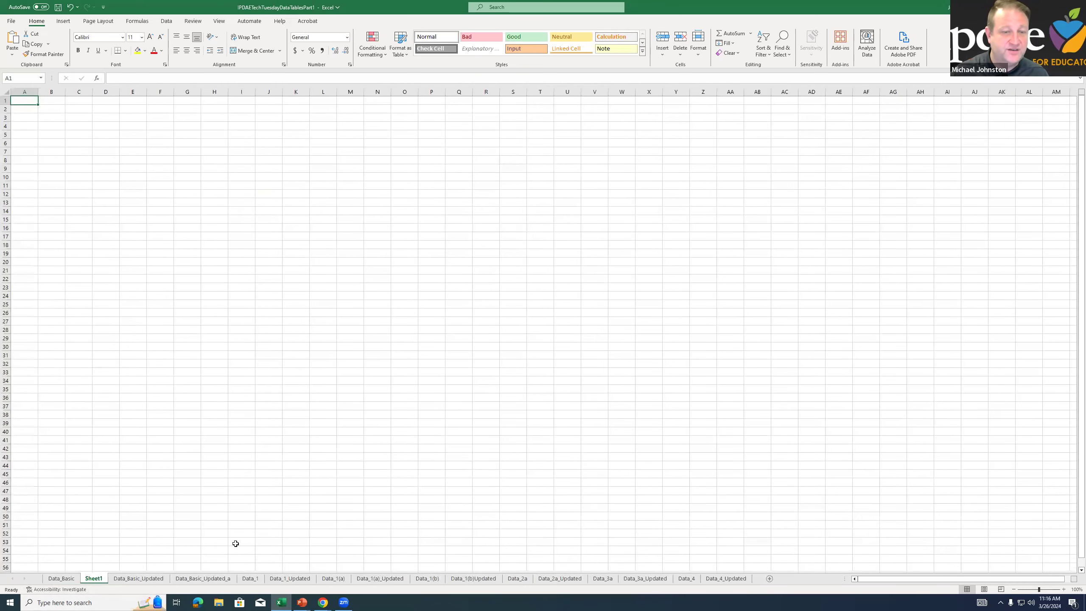
{"action": "right_click", "coordinate": [98, 578]}
{"action": "left_click", "coordinate": [123, 472]}
{"action": "left_click", "coordinate": [61, 578]}
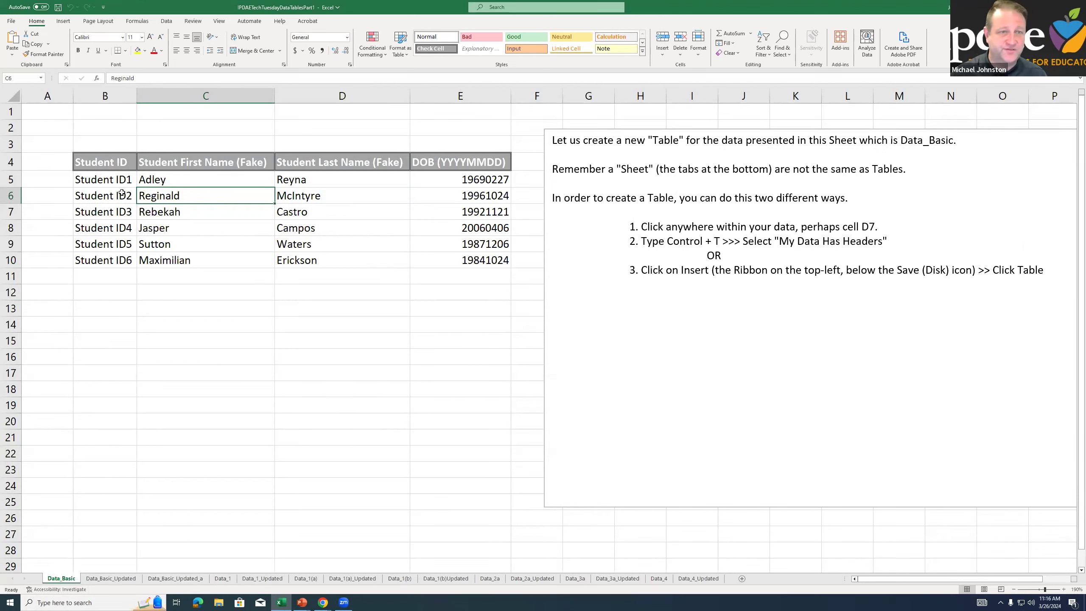
Examine the student data range B4:E10, the instructions text box beside it, and individual cells inside and outside the data
{"action": "left_click", "coordinate": [129, 183]}
{"action": "mouse_move", "coordinate": [112, 163]}
{"action": "left_mouse_down"}
{"action": "mouse_move", "coordinate": [256, 214]}
{"action": "mouse_move", "coordinate": [471, 248]}
{"action": "mouse_move", "coordinate": [376, 259]}
{"action": "left_mouse_up"}
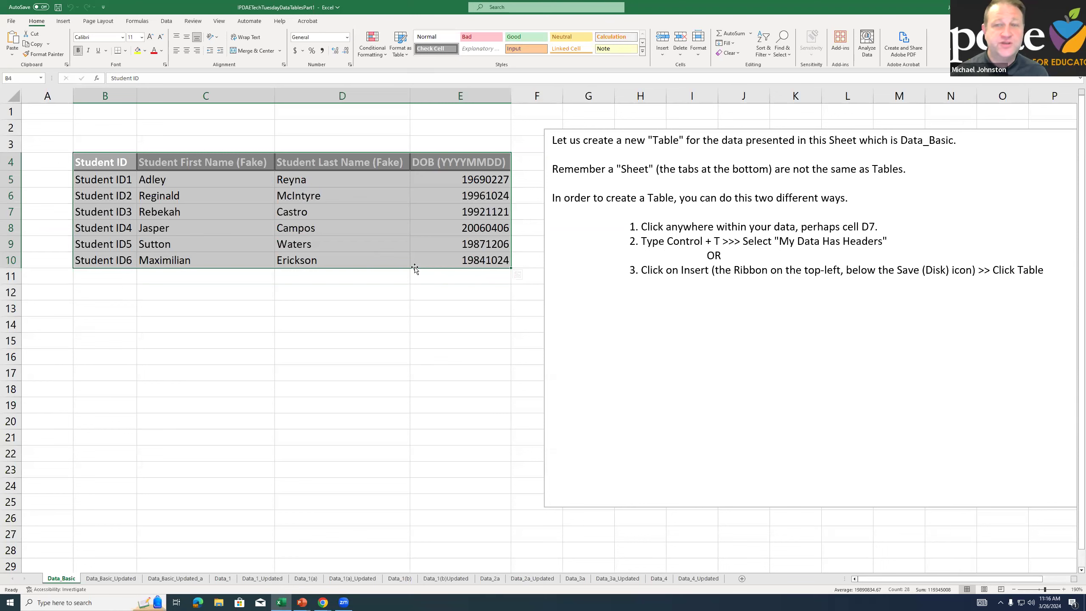
{"action": "left_click", "coordinate": [573, 155]}
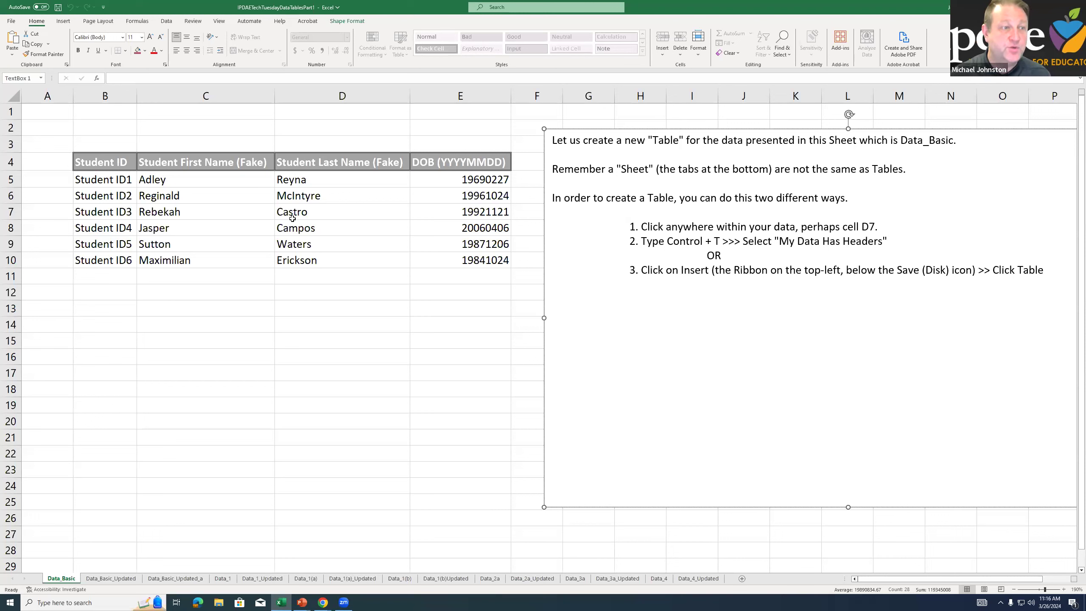
{"action": "left_click", "coordinate": [214, 207]}
{"action": "left_click", "coordinate": [314, 205]}
{"action": "left_click", "coordinate": [301, 194]}
{"action": "left_click", "coordinate": [231, 198]}
{"action": "left_click", "coordinate": [215, 222]}
{"action": "left_click", "coordinate": [368, 240]}
{"action": "left_click", "coordinate": [317, 211]}
{"action": "left_click", "coordinate": [191, 204]}
{"action": "left_click", "coordinate": [205, 226]}
{"action": "left_click", "coordinate": [421, 226]}
{"action": "left_click", "coordinate": [49, 350]}
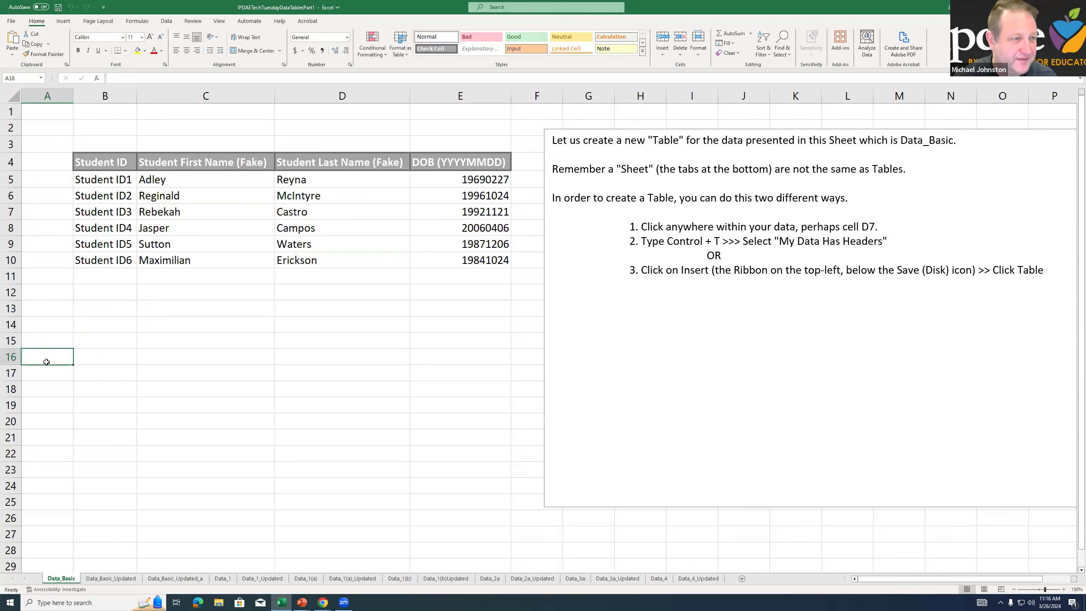
{"action": "left_click", "coordinate": [298, 211]}
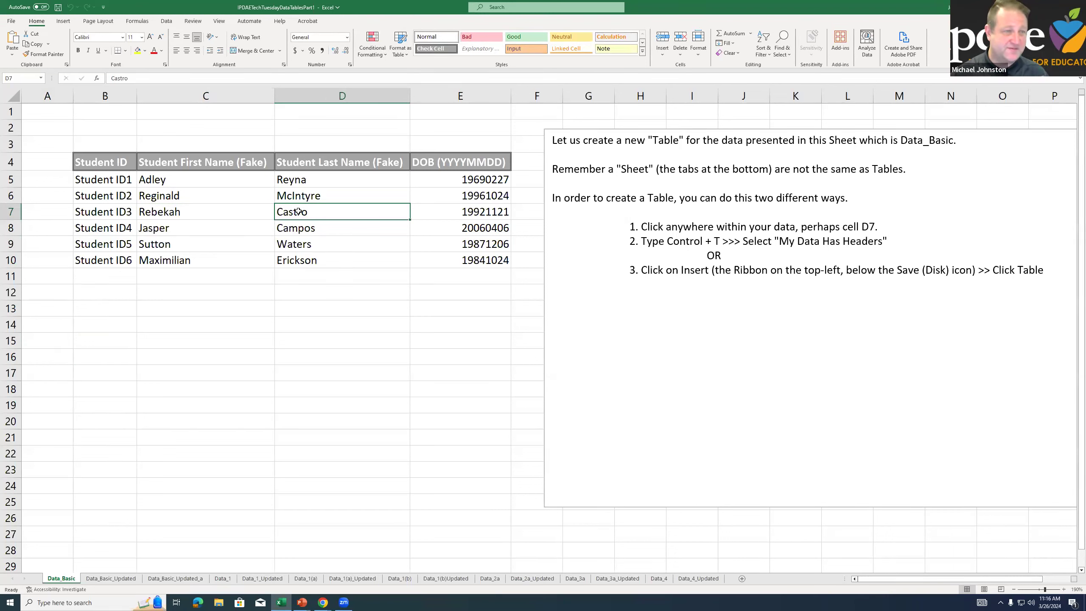
{"action": "key", "text": "ctrl+t"}
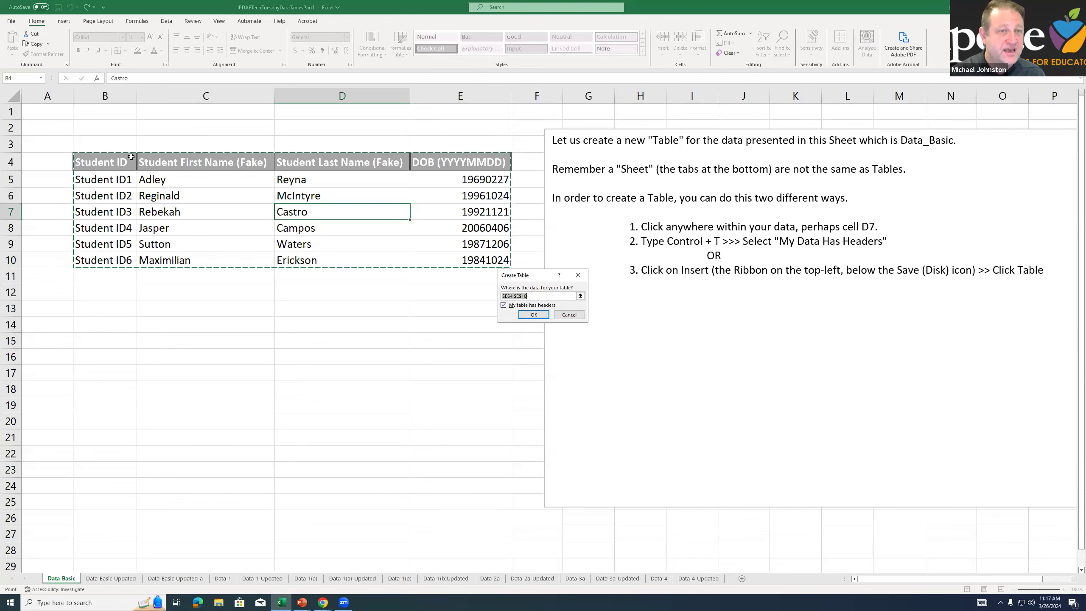
{"action": "left_click", "coordinate": [8, 157]}
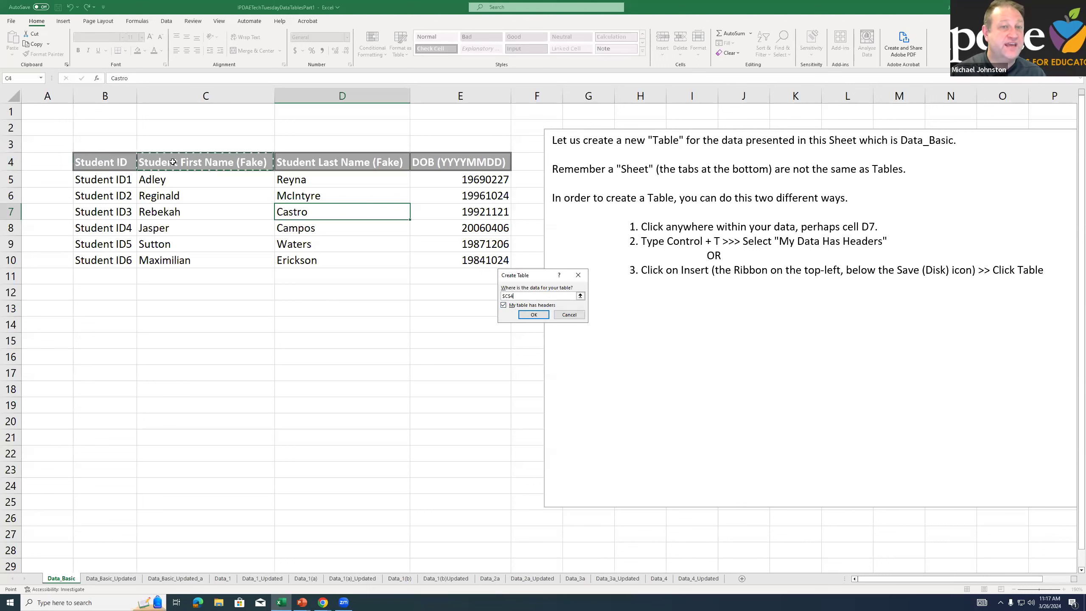
{"action": "left_click", "coordinate": [410, 163]}
{"action": "left_click", "coordinate": [294, 163]}
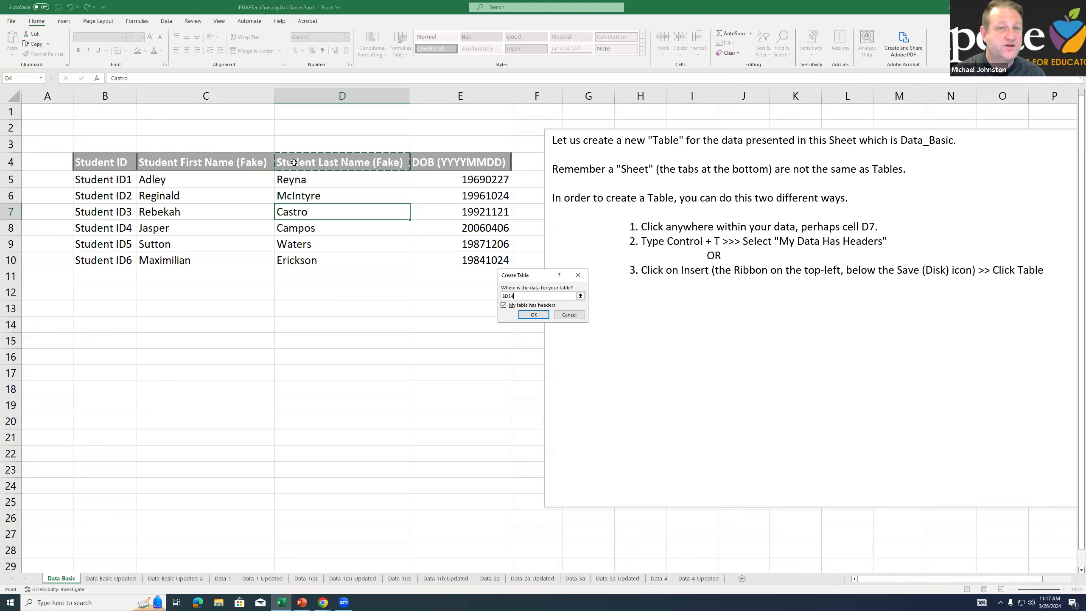
{"action": "key", "text": "Escape"}
Compare the header row in row 4 of Data_Basic with the header row in row 1 of Data_1_Updated
{"action": "left_click", "coordinate": [110, 162]}
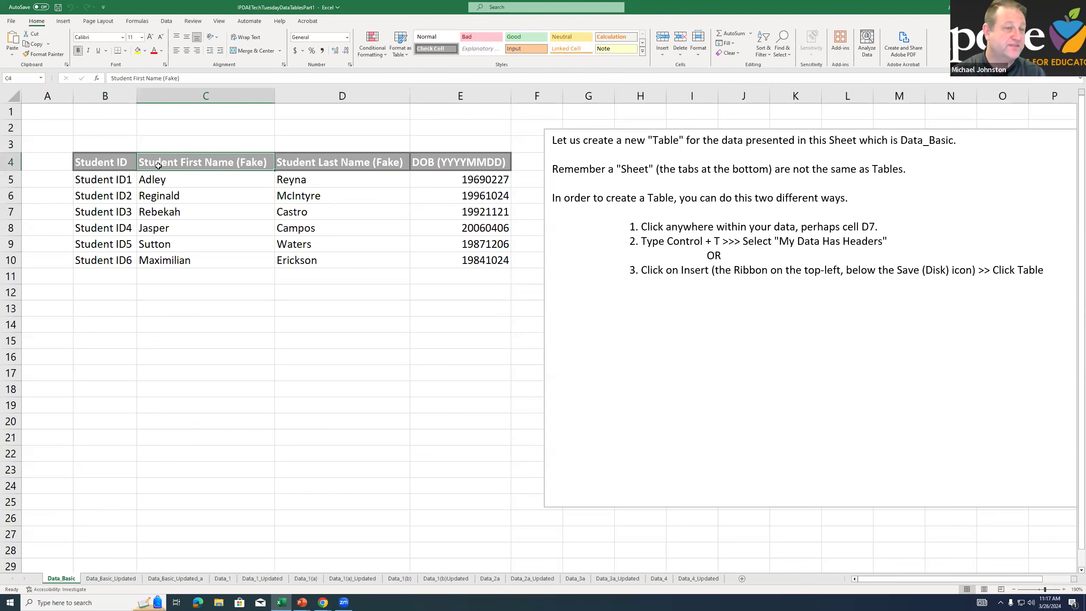
{"action": "left_click", "coordinate": [9, 165]}
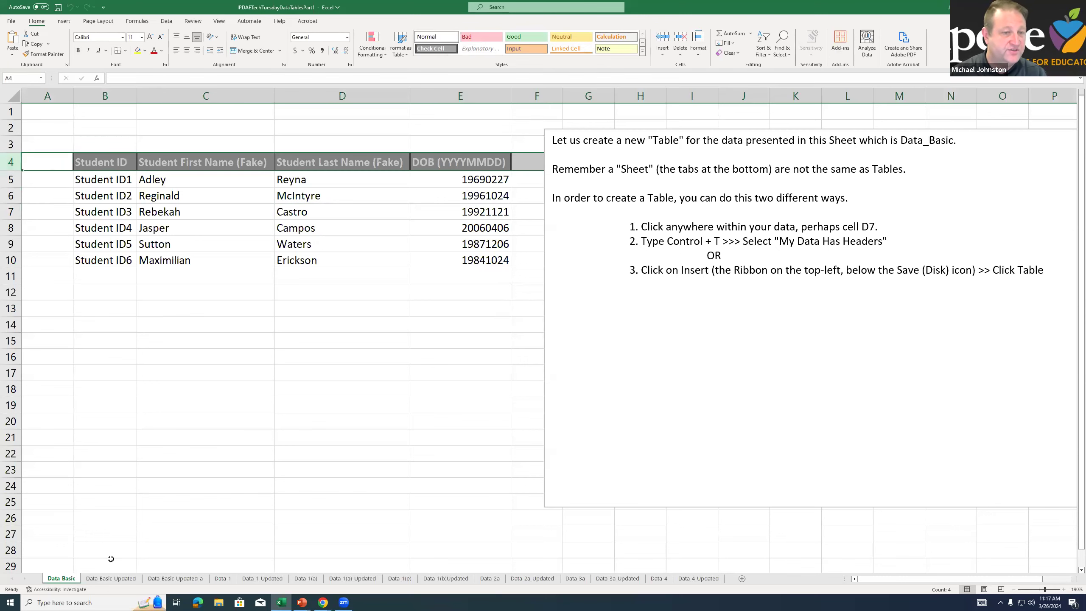
{"action": "left_click", "coordinate": [197, 577]}
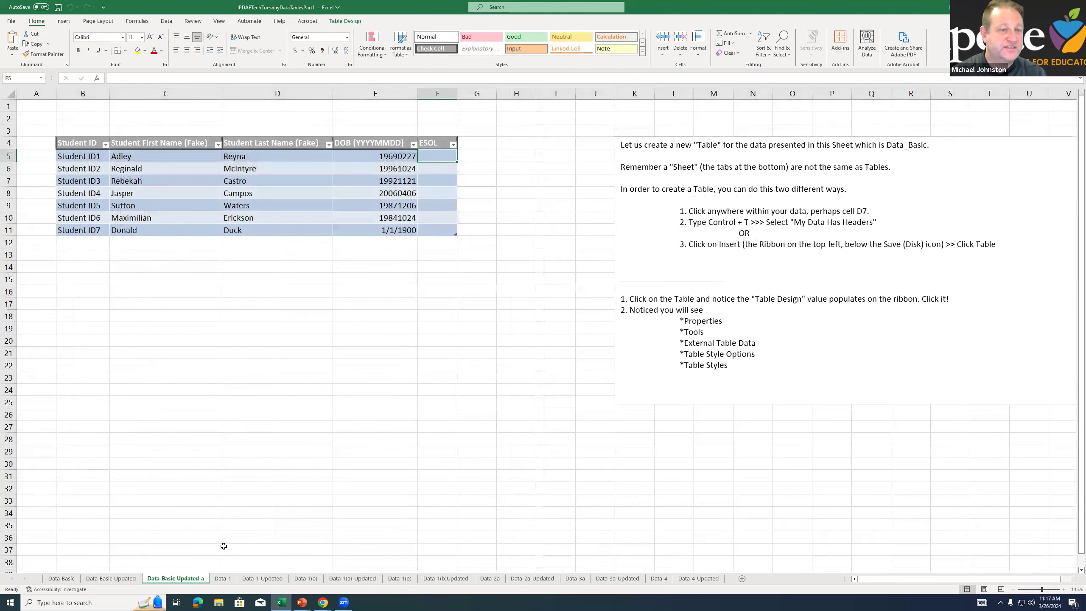
{"action": "left_click", "coordinate": [247, 578]}
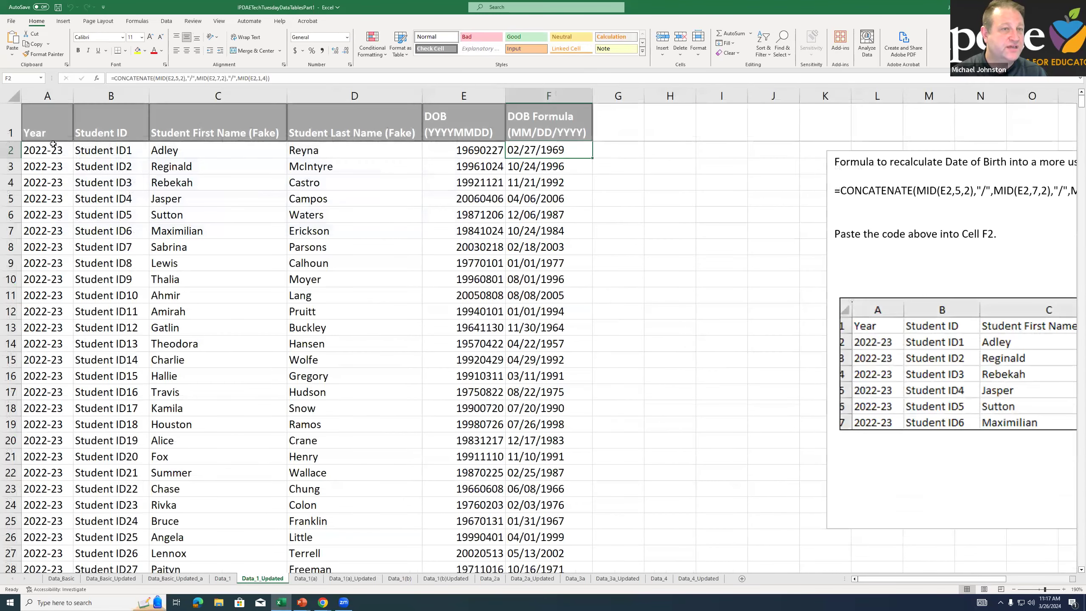
{"action": "left_click", "coordinate": [17, 123]}
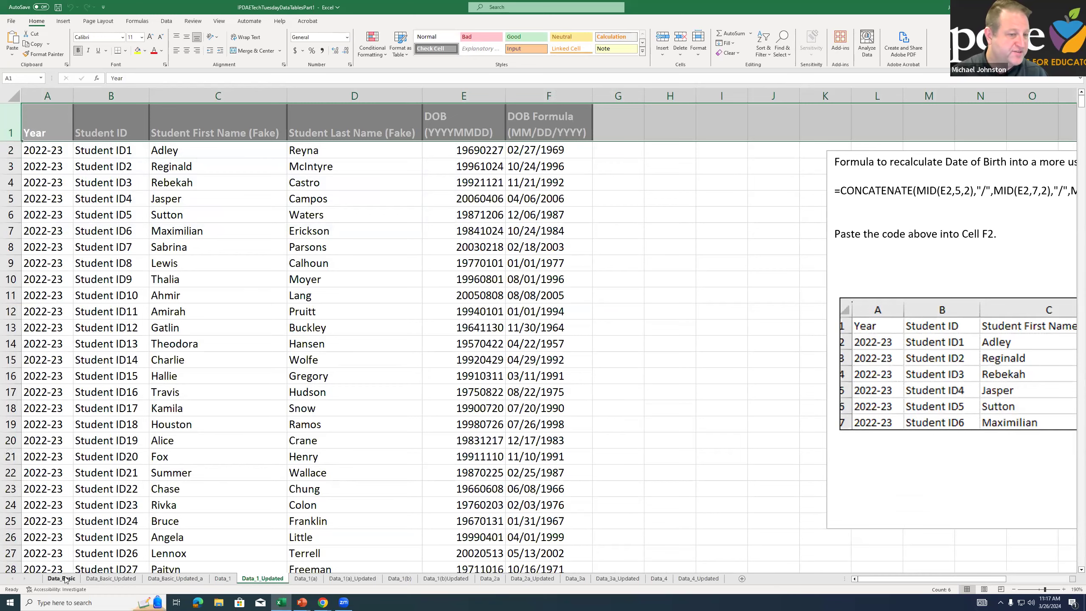
Create a table with headers from the student data in B4:E10 on the Data_Basic sheet
{"action": "left_click", "coordinate": [185, 217]}
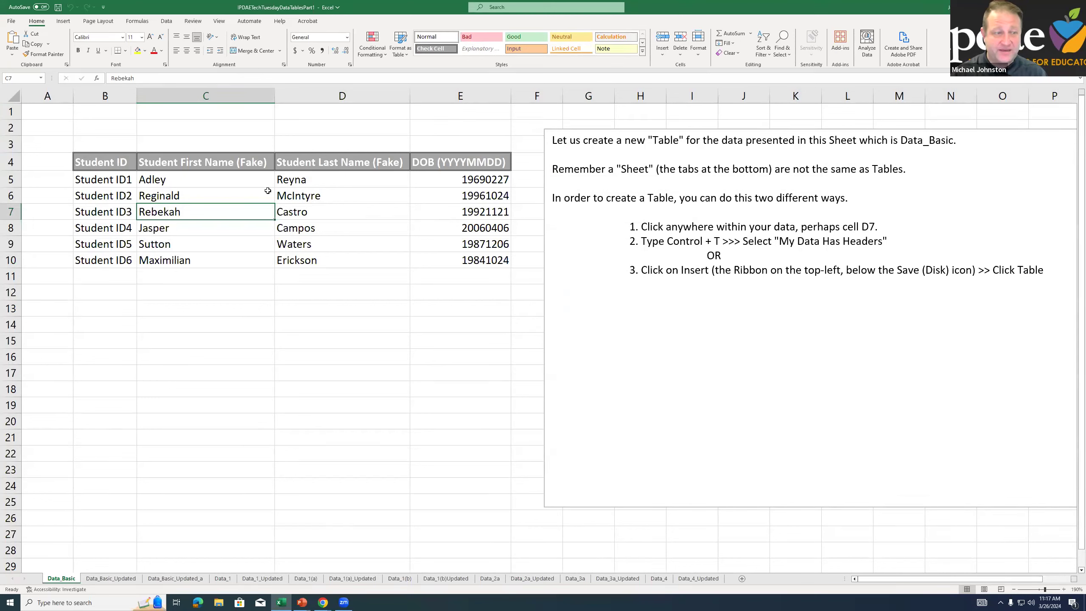
{"action": "key", "text": "ctrl+t"}
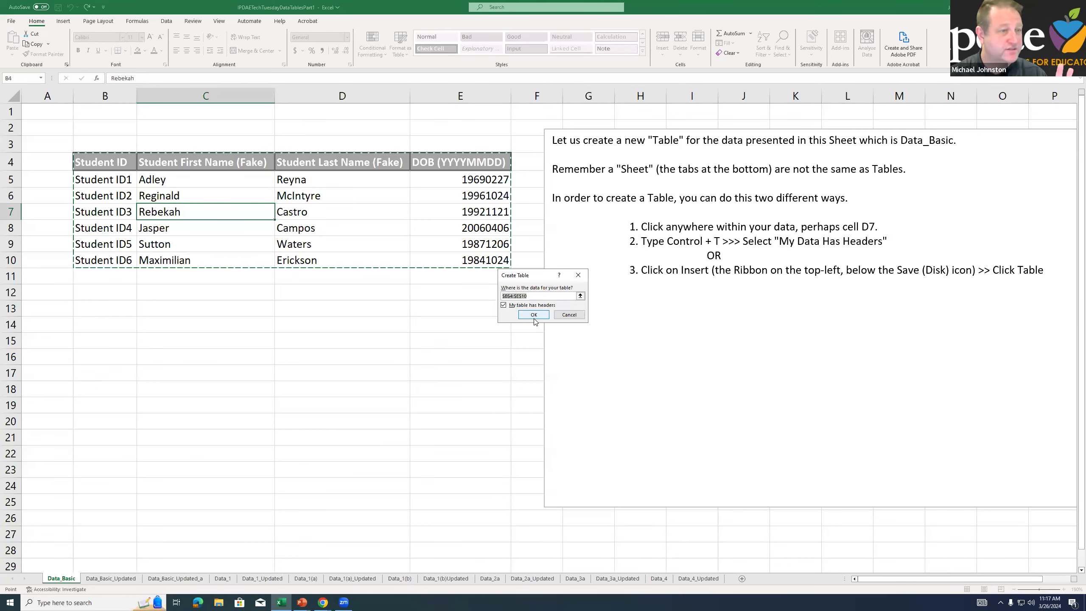
{"action": "left_click", "coordinate": [564, 317]}
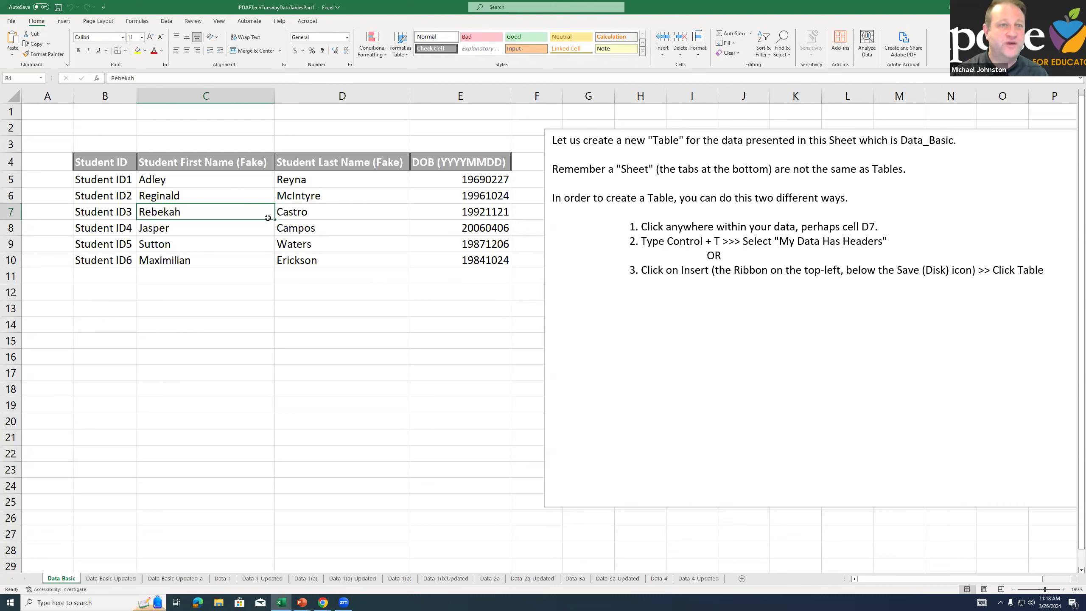
{"action": "left_click", "coordinate": [62, 23]}
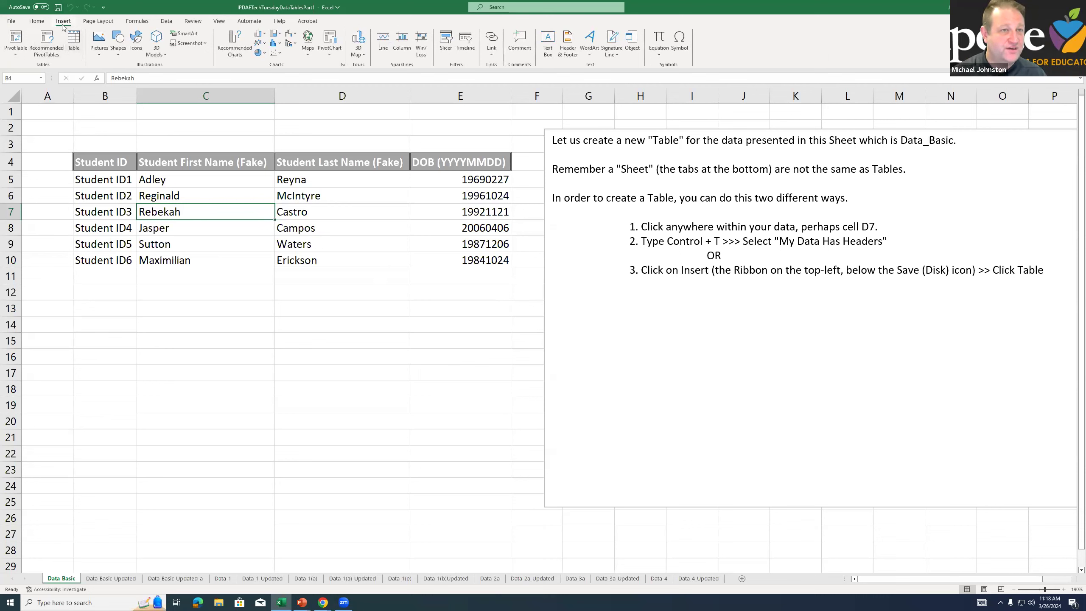
{"action": "left_click", "coordinate": [73, 41]}
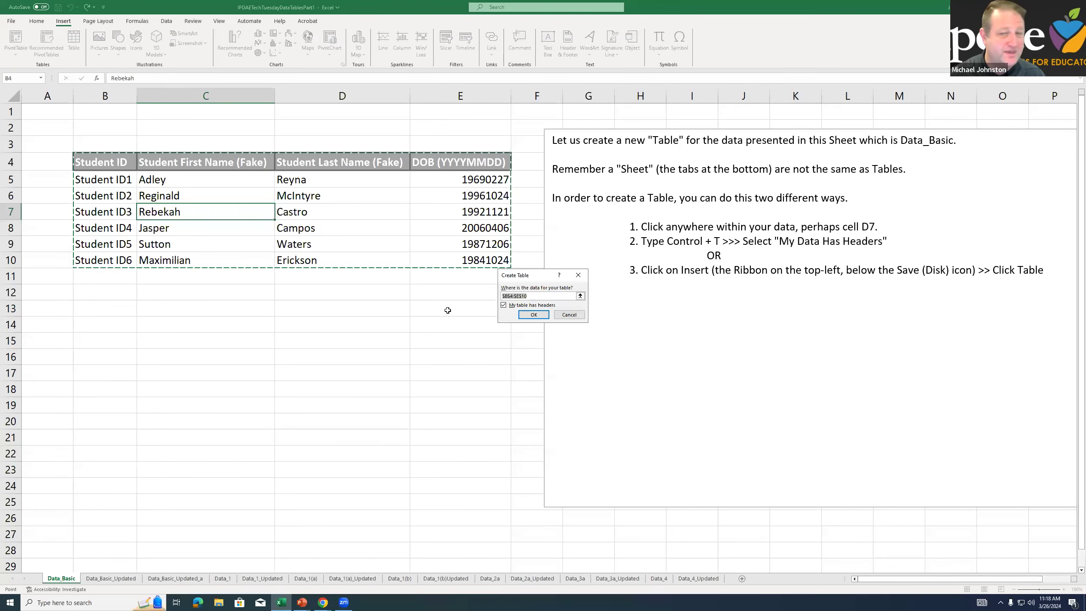
{"action": "left_click", "coordinate": [533, 315]}
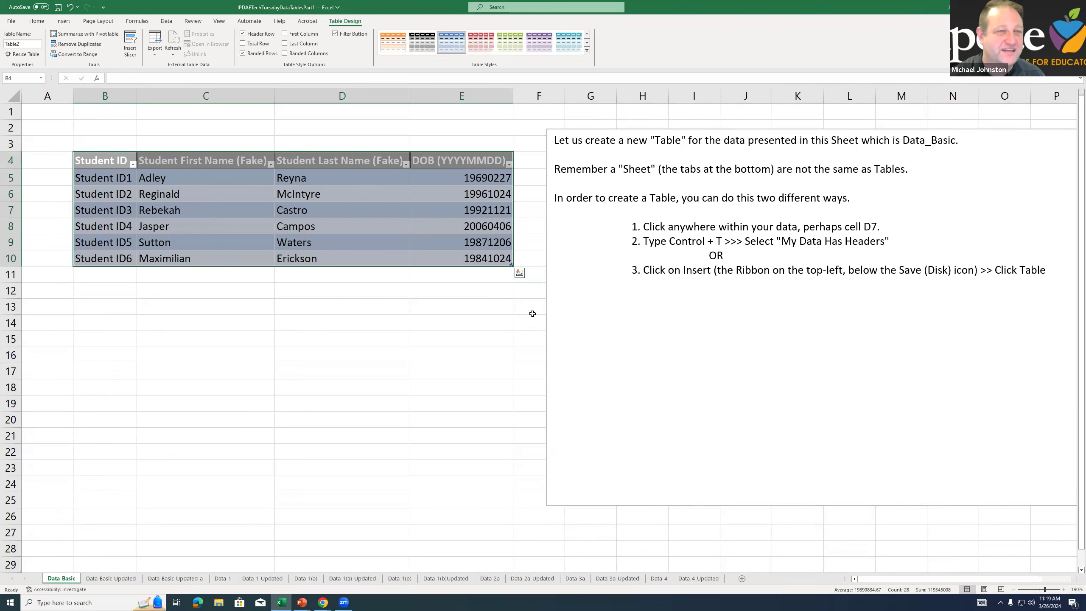
Examine the new table's data rows, including the Student ID cells and the adjacent empty cells A5:A10
{"action": "left_click", "coordinate": [383, 258]}
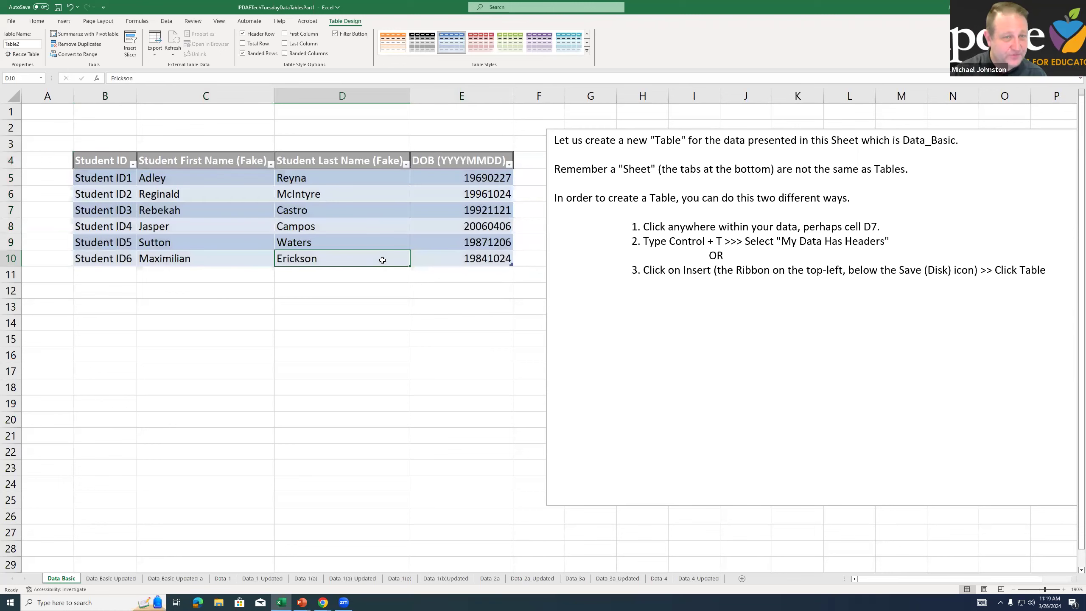
{"action": "left_click", "coordinate": [79, 180]}
{"action": "left_click", "coordinate": [106, 193]}
{"action": "left_click", "coordinate": [103, 206]}
{"action": "left_click", "coordinate": [95, 229]}
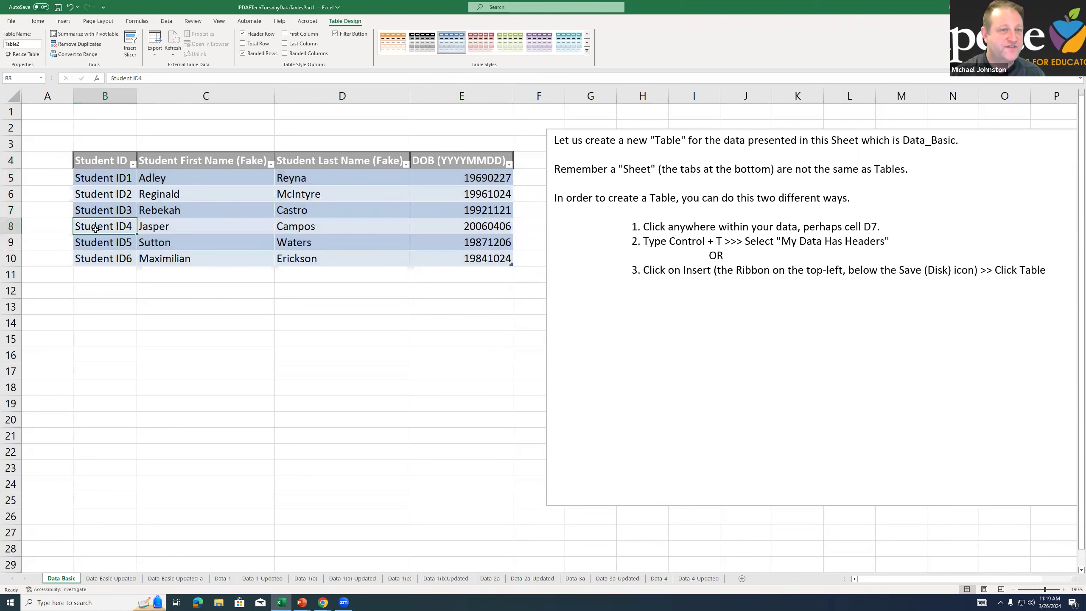
{"action": "left_click_drag", "start_coordinate": [39, 175], "coordinate": [47, 261]}
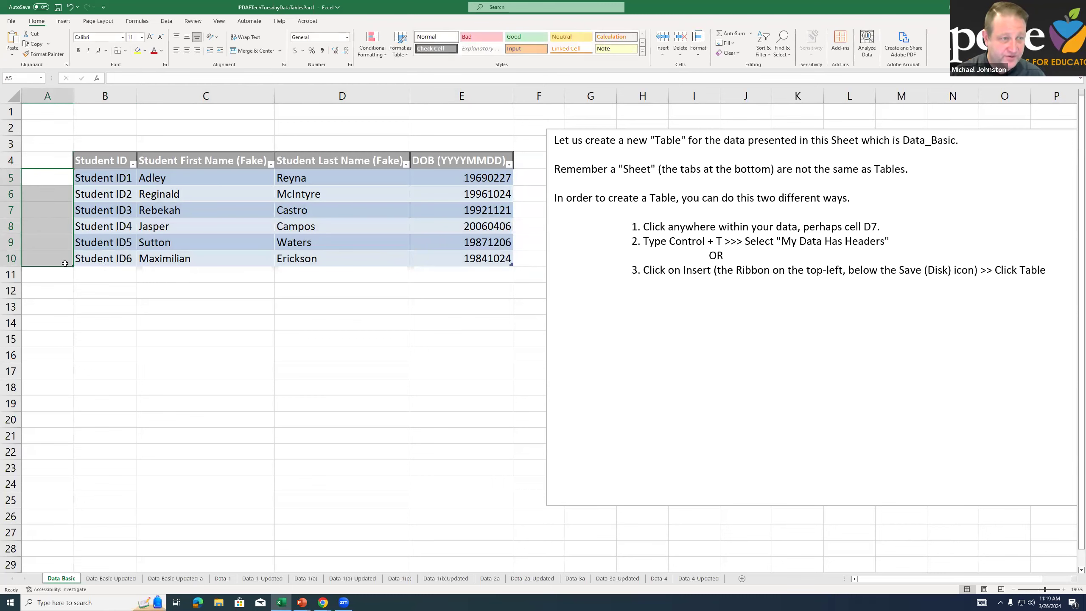
Inspect the sort and filter options of all four header columns in the Data_Basic table
{"action": "left_click_drag", "start_coordinate": [95, 166], "coordinate": [444, 260]}
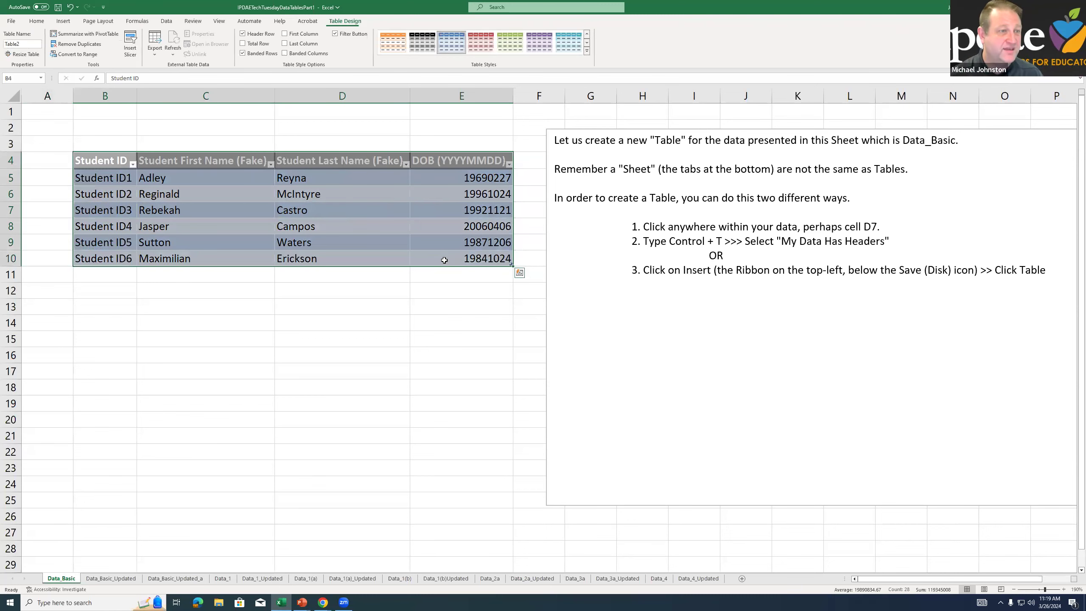
{"action": "left_click", "coordinate": [342, 306]}
{"action": "left_click", "coordinate": [132, 164]}
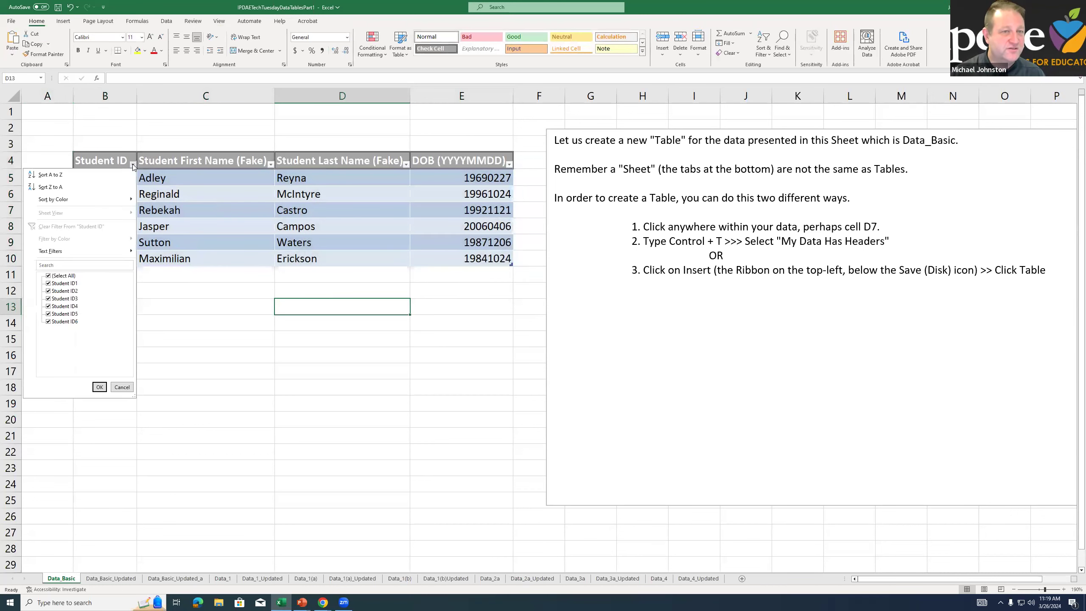
{"action": "left_click", "coordinate": [132, 164]}
{"action": "left_click", "coordinate": [271, 164]}
{"action": "left_click", "coordinate": [271, 165]}
{"action": "left_click", "coordinate": [405, 164]}
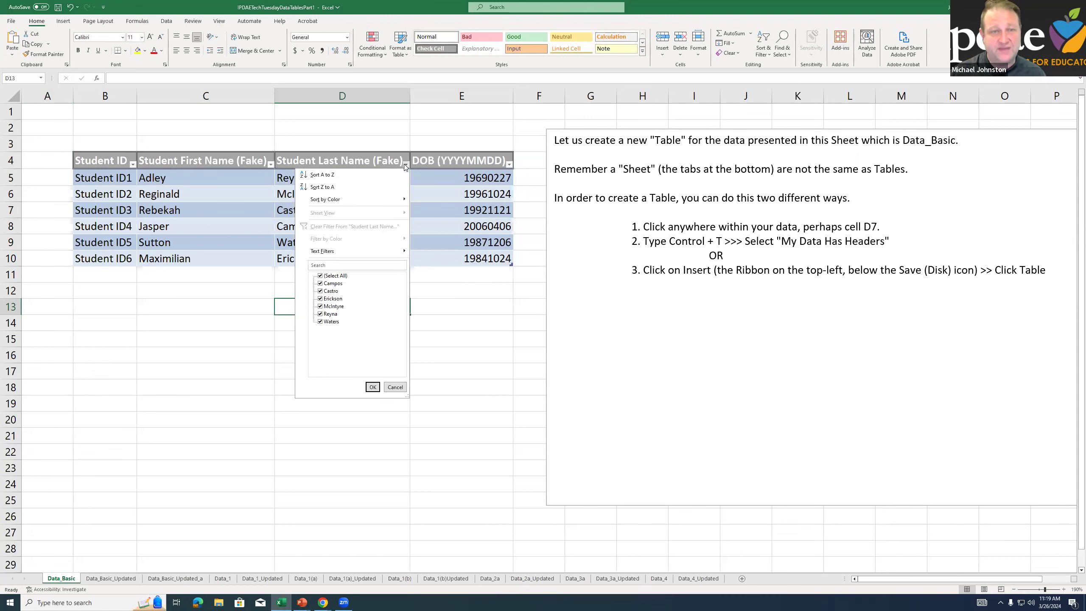
{"action": "left_click", "coordinate": [405, 164]}
{"action": "left_click", "coordinate": [509, 164]}
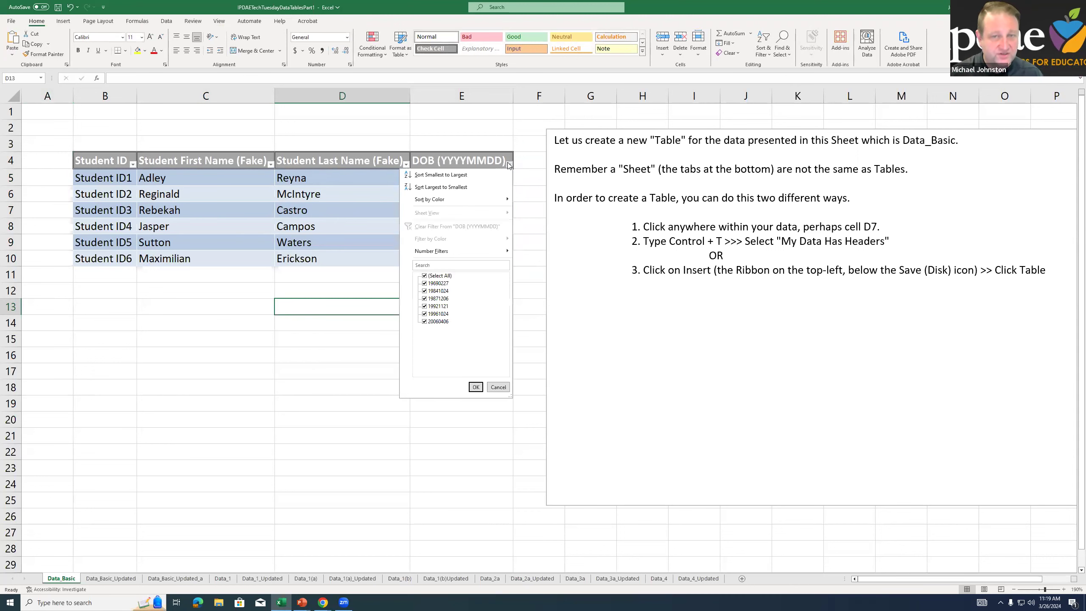
{"action": "left_click", "coordinate": [354, 180]}
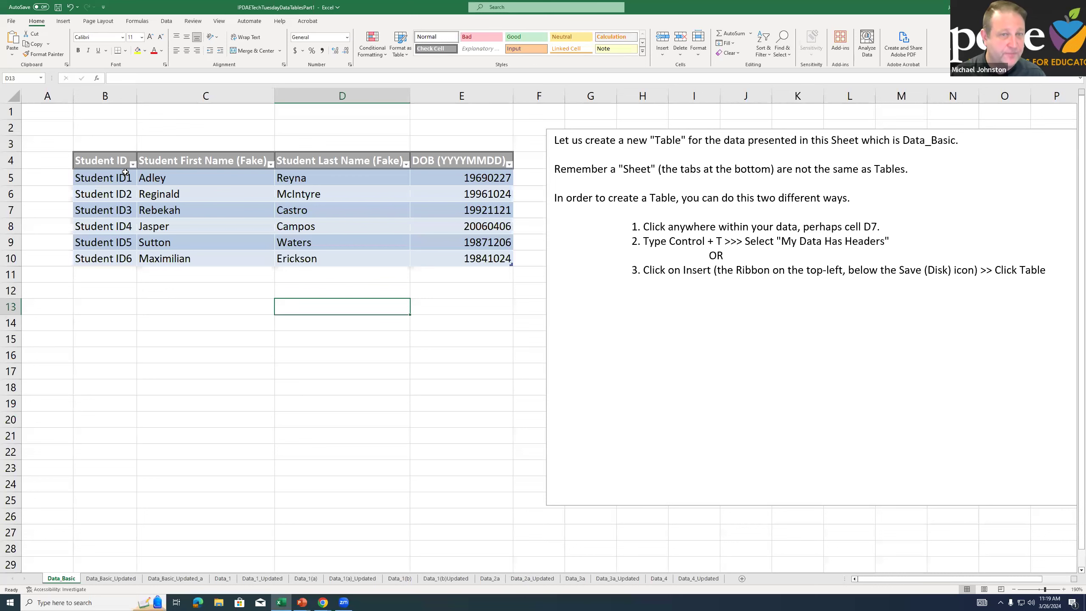
Review the table range B4:E10, several of its data cells, and the filter options of the Student ID and Student First Name headers
{"action": "left_click_drag", "start_coordinate": [101, 166], "coordinate": [440, 262]}
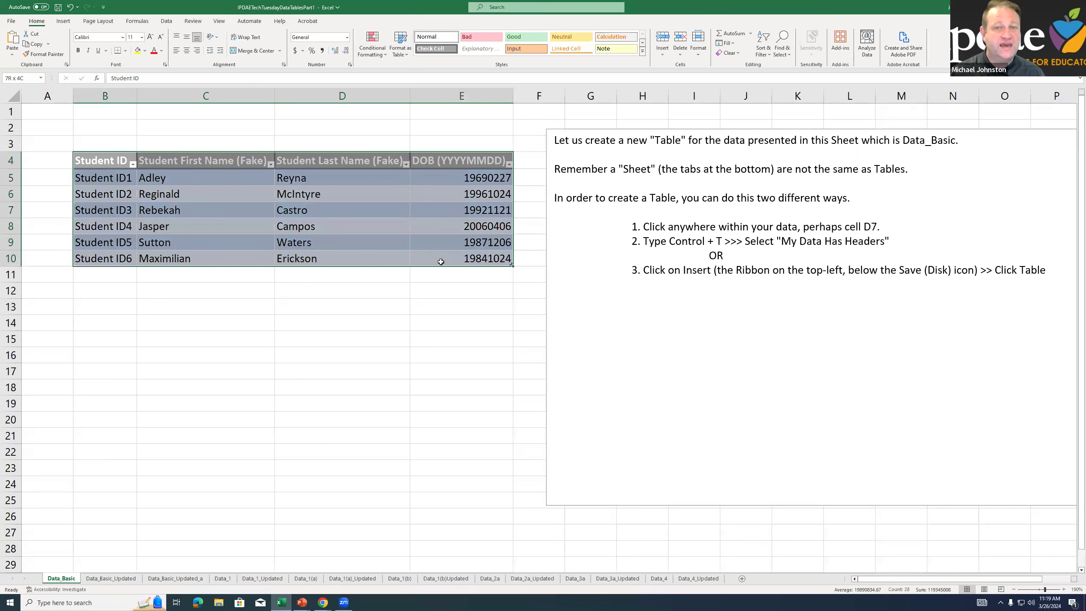
{"action": "left_click", "coordinate": [395, 242]}
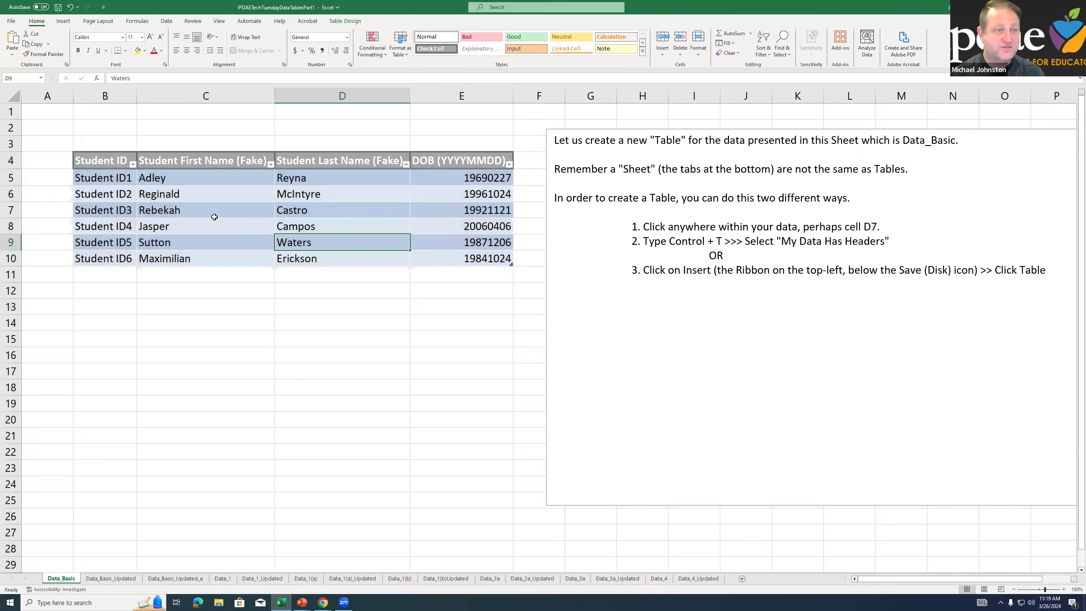
{"action": "left_click", "coordinate": [214, 216]}
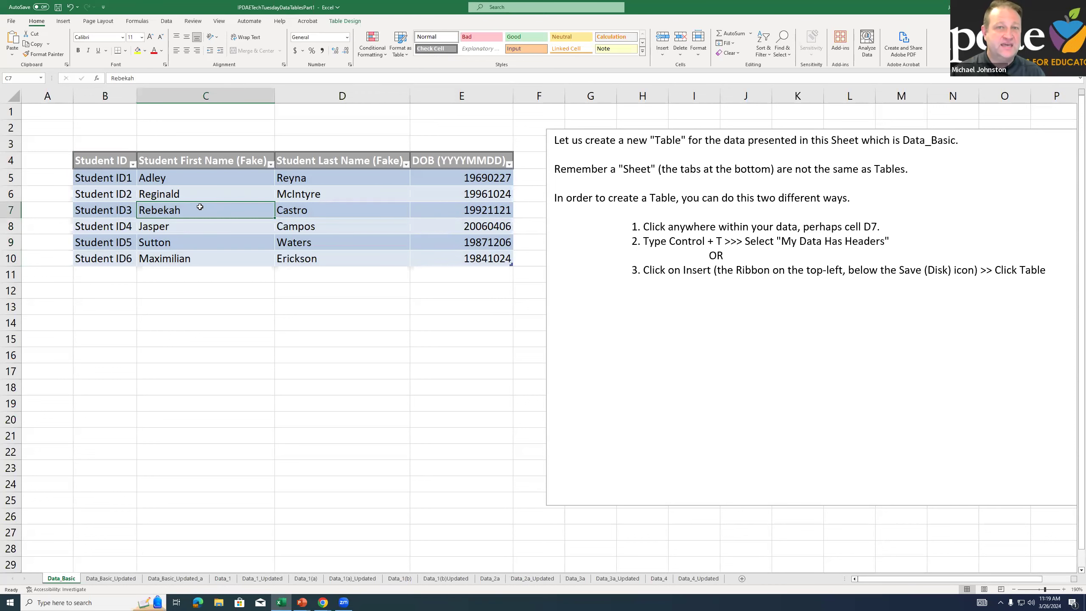
{"action": "left_click", "coordinate": [113, 189]}
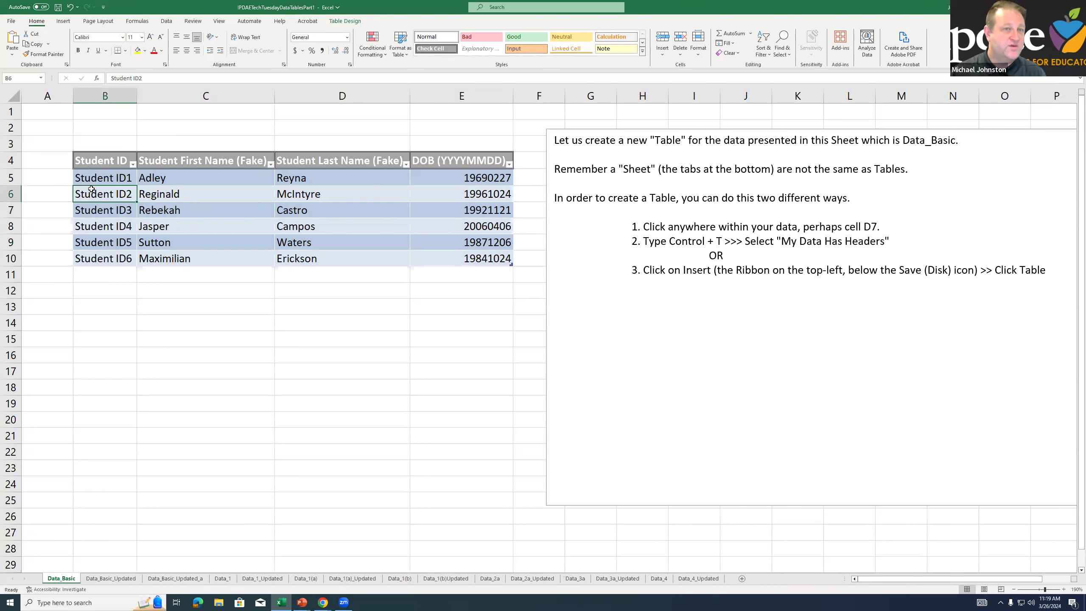
{"action": "left_click", "coordinate": [132, 164]}
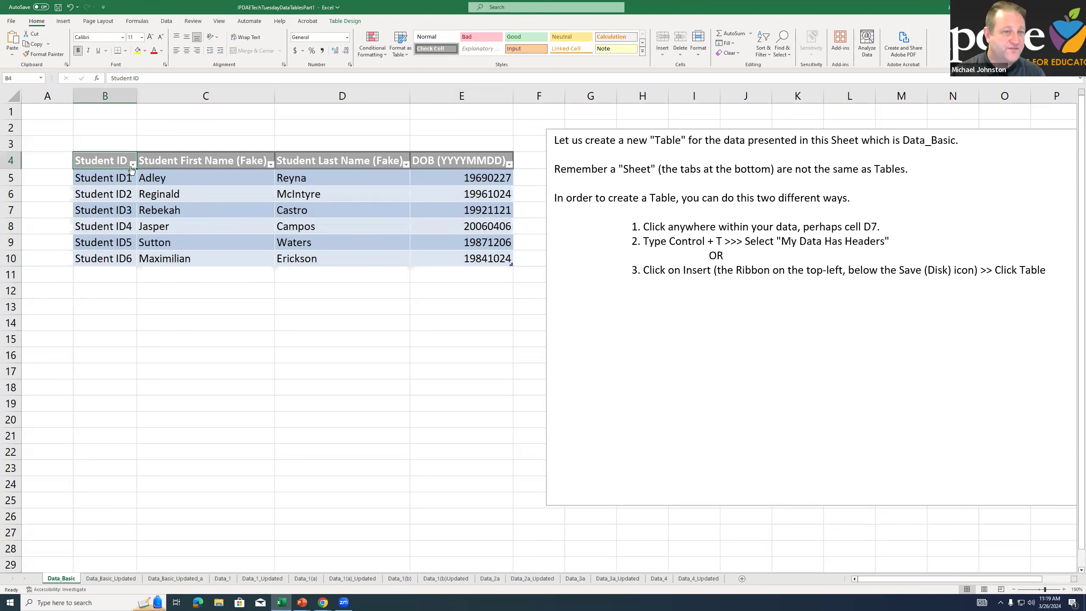
{"action": "left_click", "coordinate": [270, 163]}
{"action": "left_click", "coordinate": [271, 164]}
{"action": "left_click", "coordinate": [270, 164]}
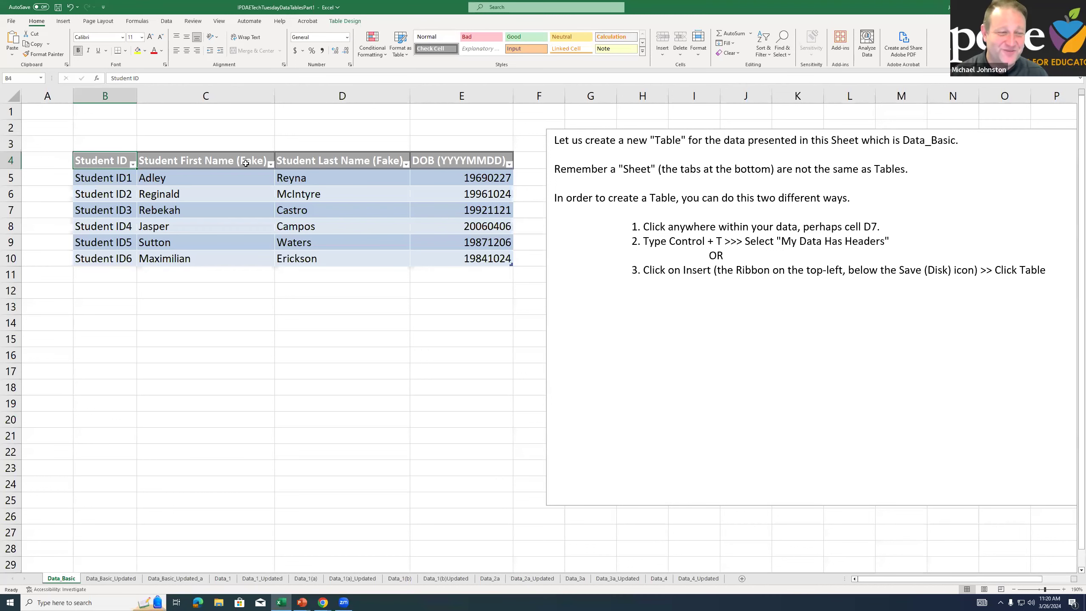
Compare selecting cells inside the table with empty cells below it, and view the Table Design options
{"action": "left_click", "coordinate": [228, 209]}
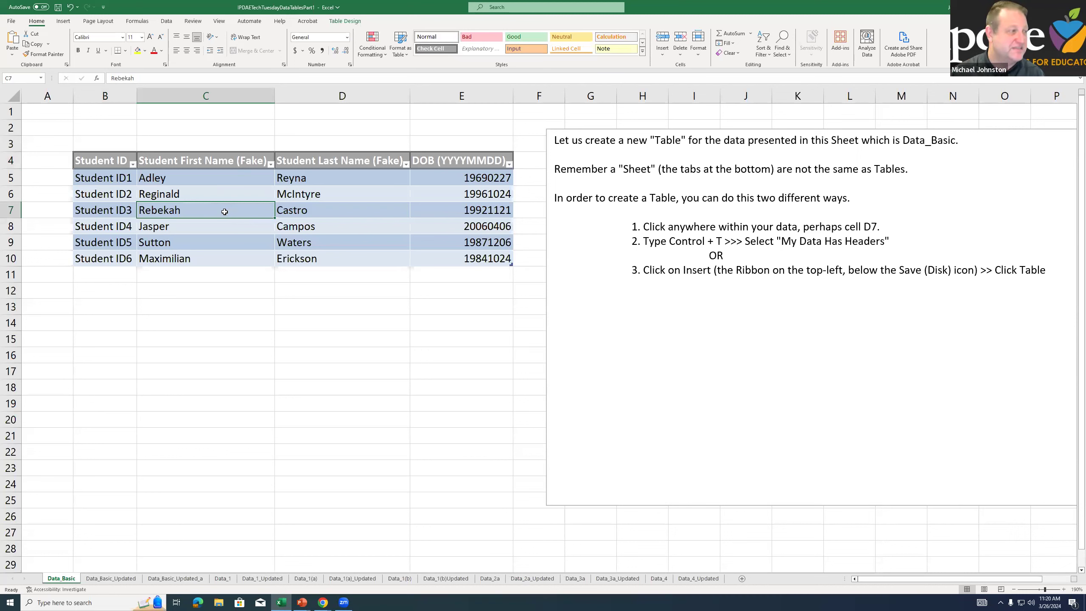
{"action": "left_click", "coordinate": [151, 319]}
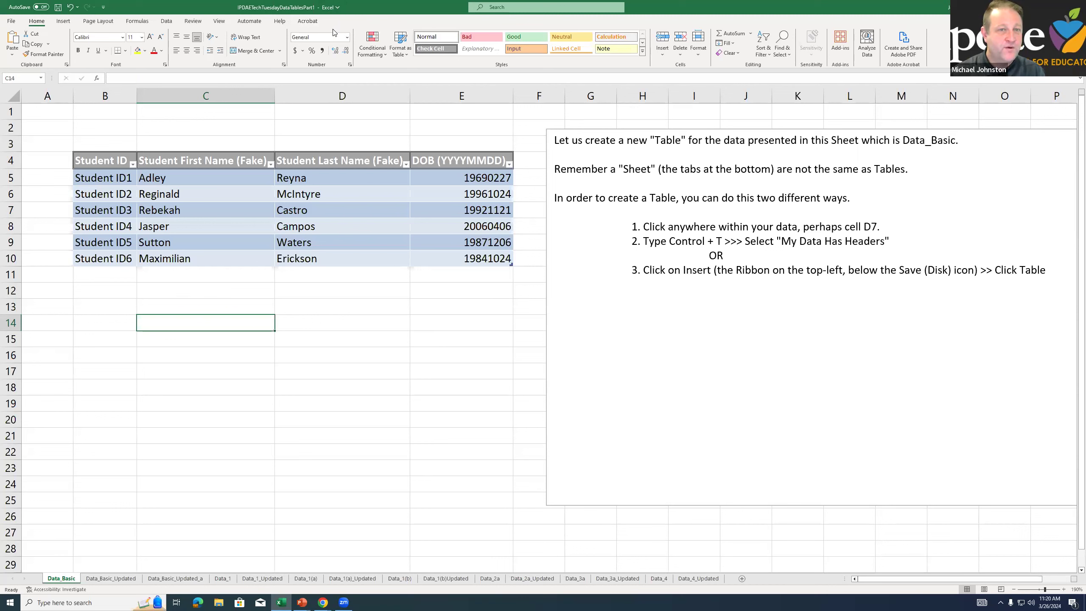
{"action": "left_click", "coordinate": [226, 219]}
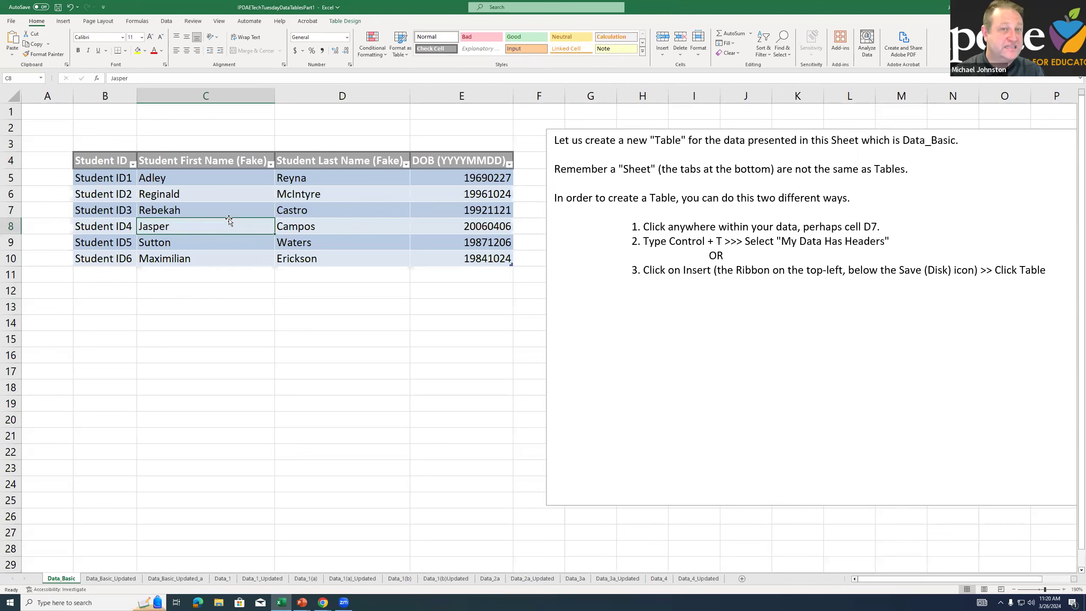
{"action": "left_click", "coordinate": [338, 26]}
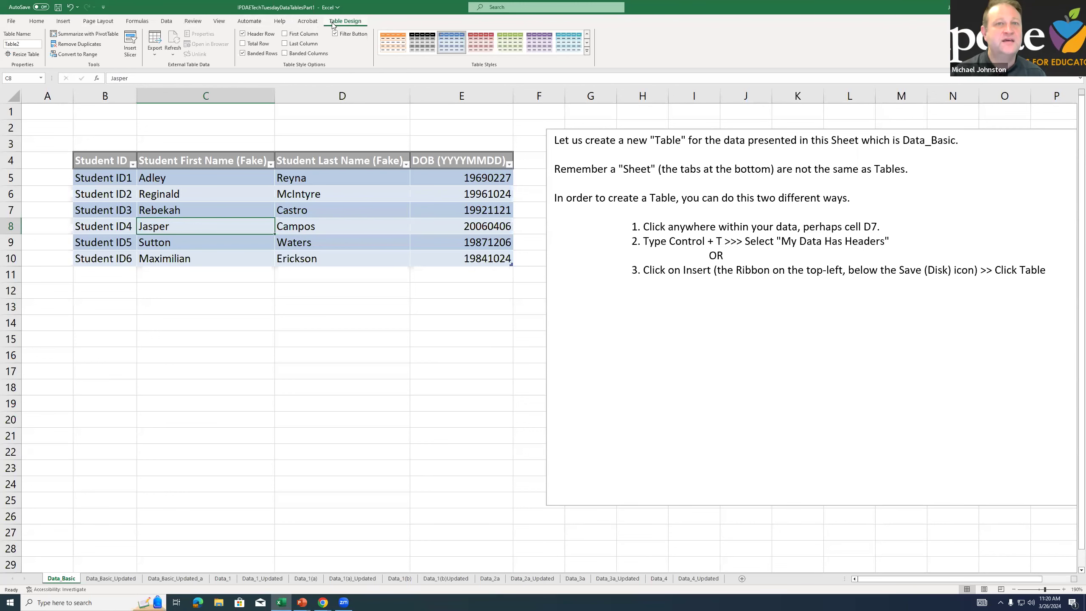
{"action": "left_click", "coordinate": [232, 213]}
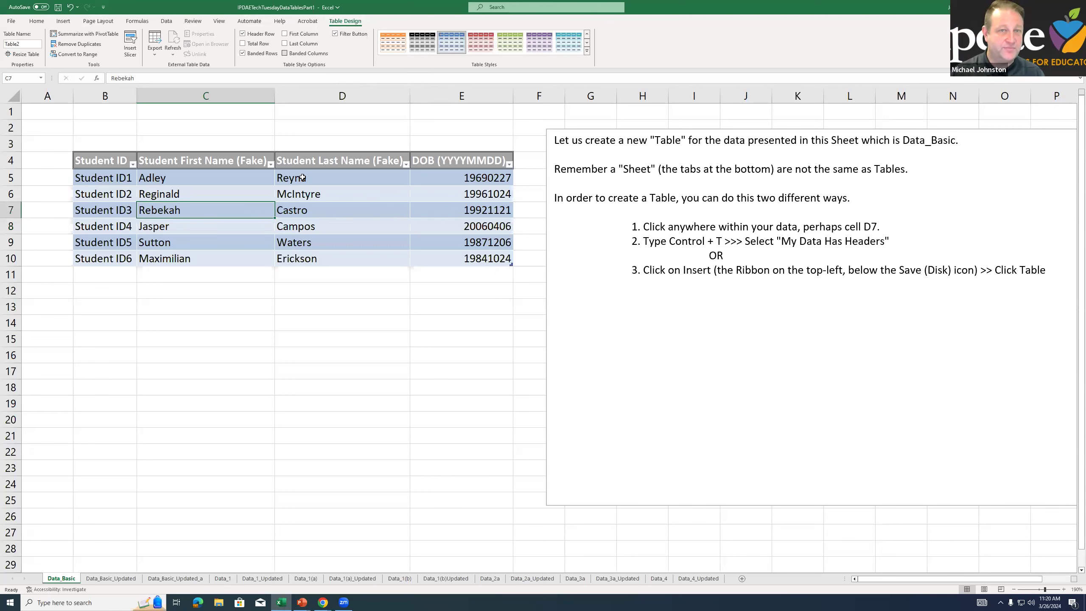
{"action": "left_click", "coordinate": [232, 305]}
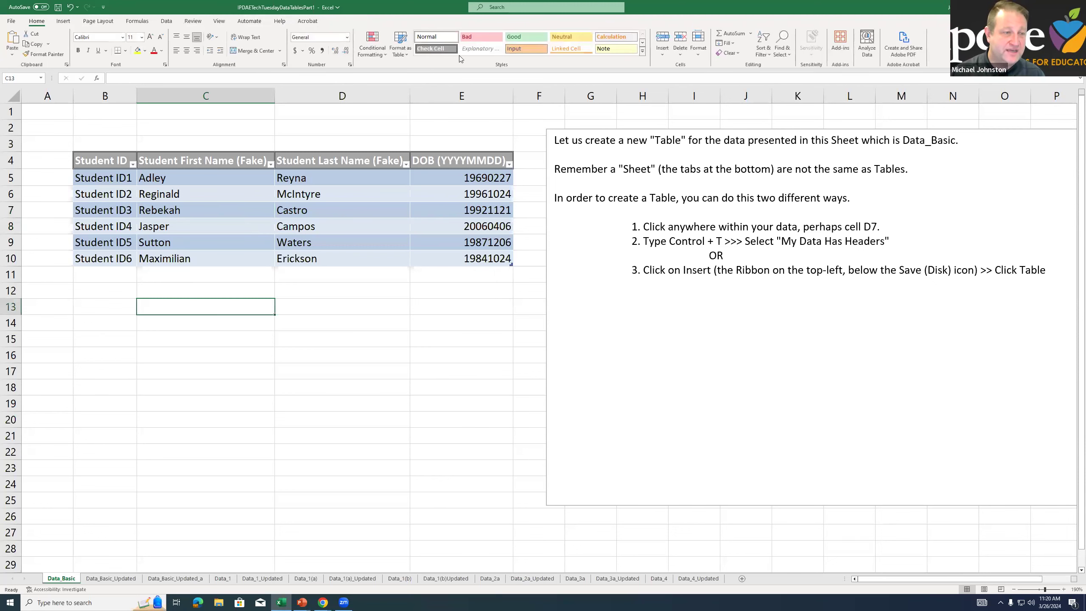
{"action": "left_click", "coordinate": [314, 196]}
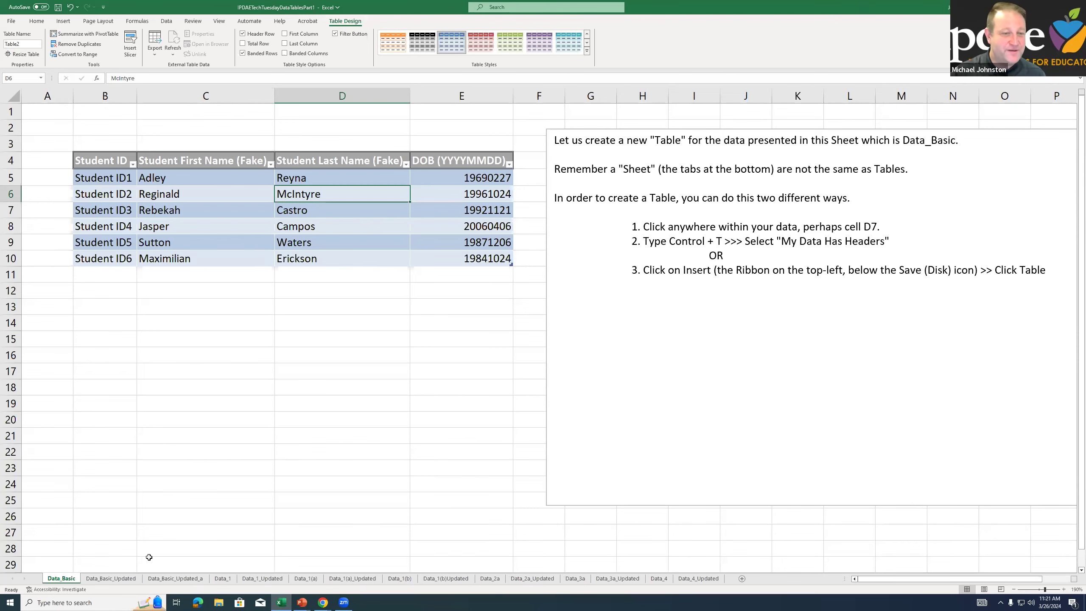
Examine the table on the Data_Basic_Updated sheet, its Table Design options, and the Tools entry in the instructions
{"action": "left_click", "coordinate": [127, 577]}
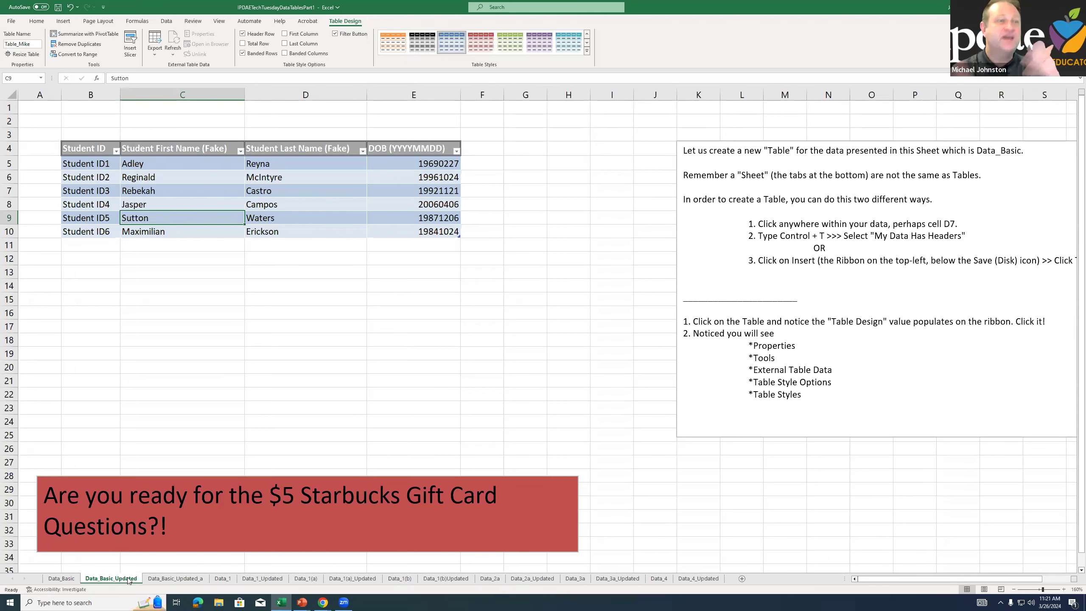
{"action": "left_click", "coordinate": [317, 202]}
{"action": "left_click", "coordinate": [299, 272]}
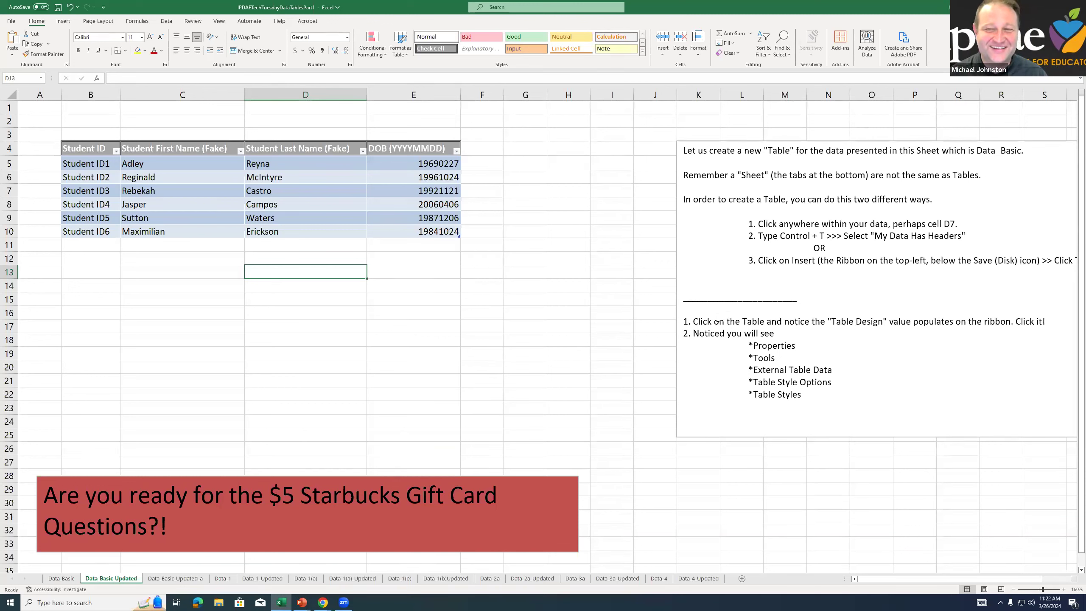
{"action": "left_click", "coordinate": [374, 191]}
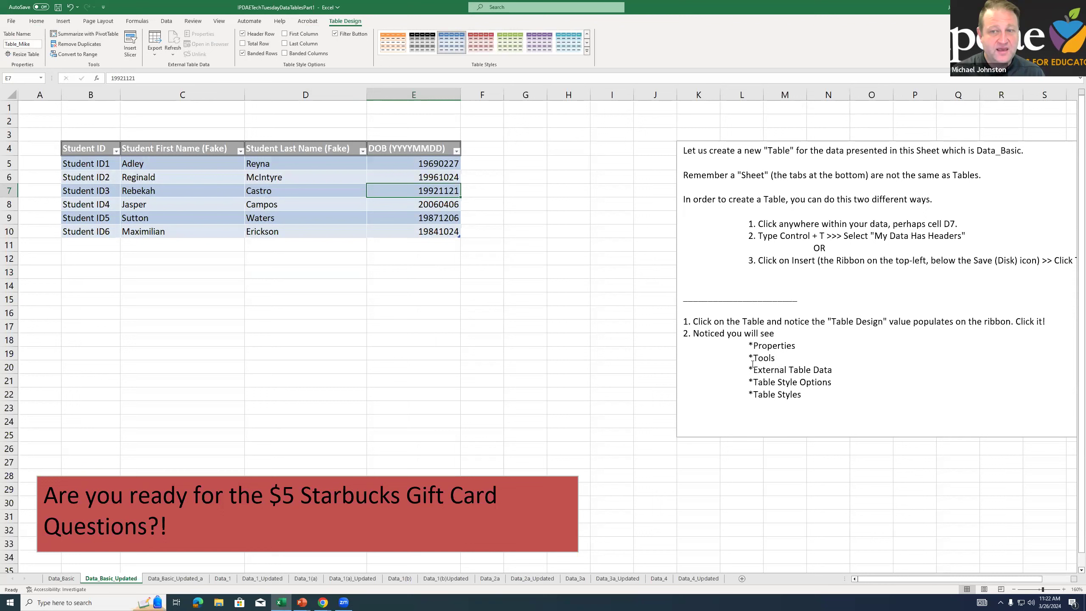
{"action": "left_click_drag", "start_coordinate": [749, 360], "coordinate": [777, 359]}
{"action": "left_click", "coordinate": [620, 336]}
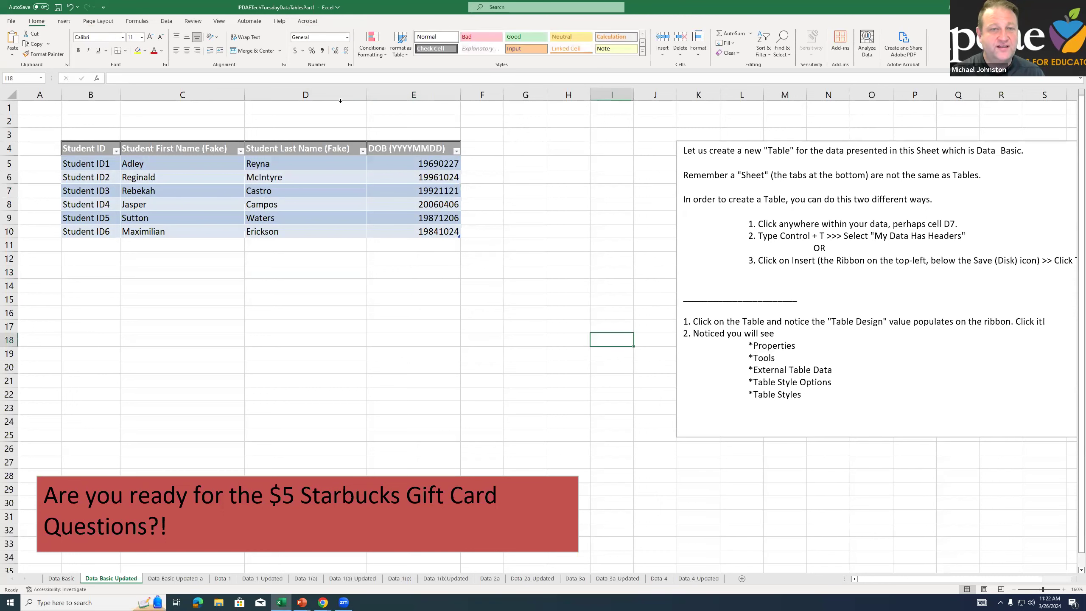
{"action": "left_click", "coordinate": [444, 177]}
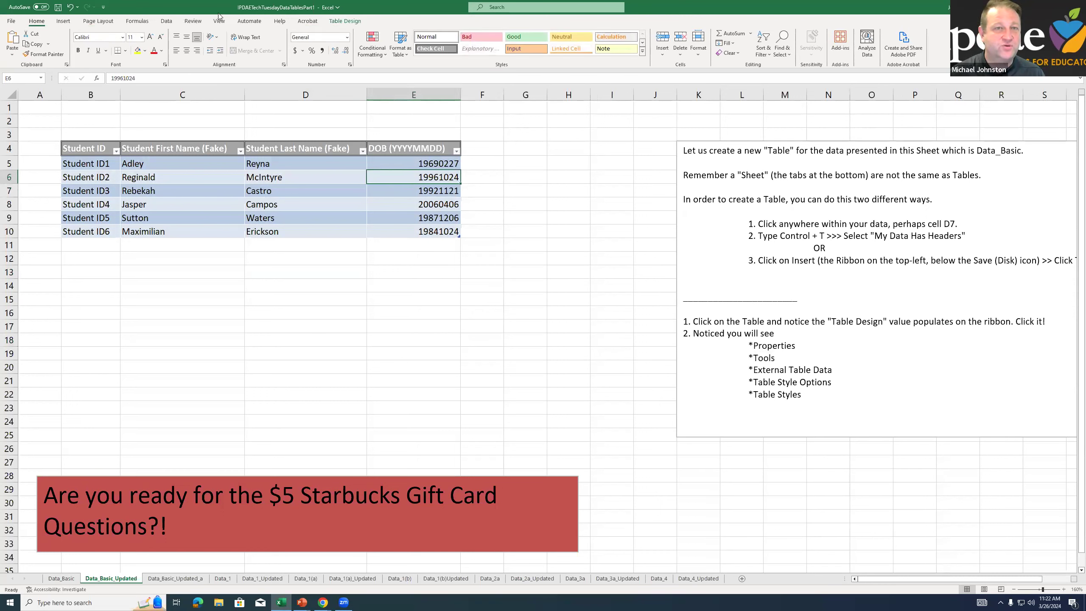
{"action": "left_click", "coordinate": [344, 20]}
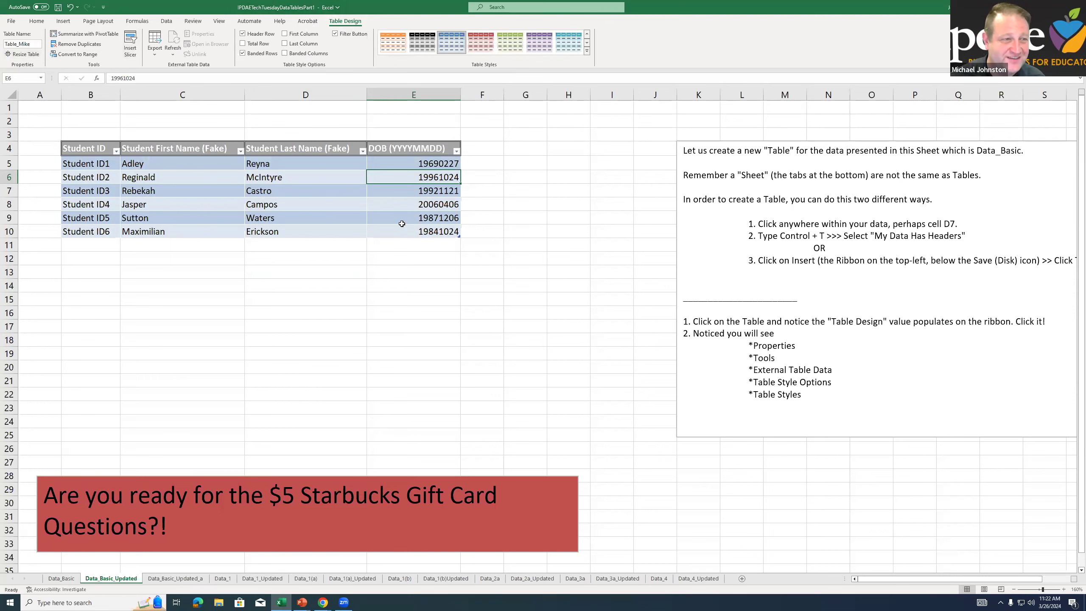
Review the instructions text box, highlighting the list from Properties to Table Styles, and read the bonus question
{"action": "left_click", "coordinate": [725, 260]}
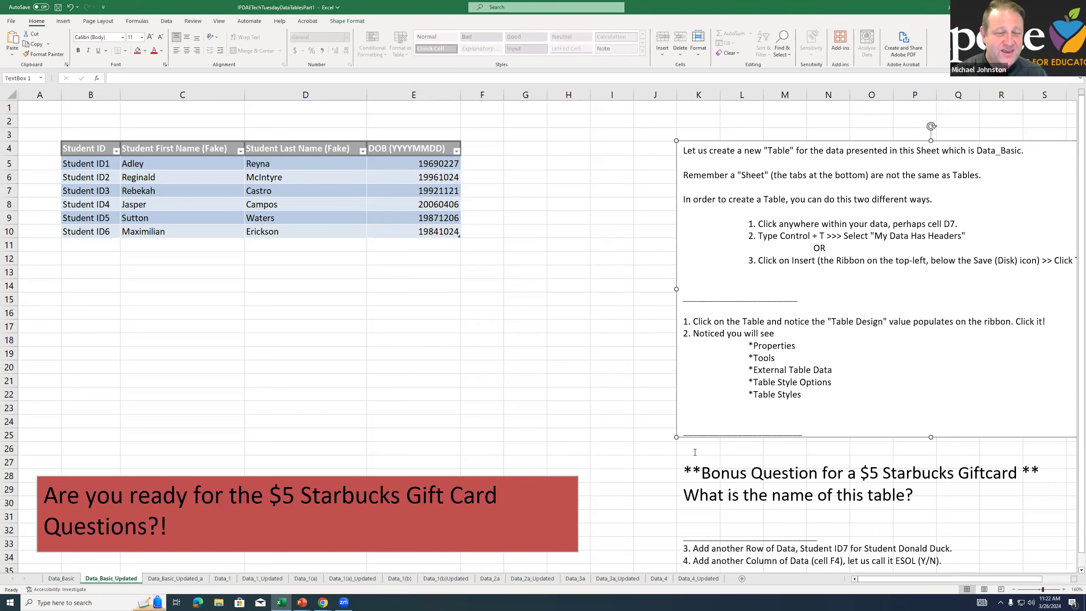
{"action": "left_click_drag", "start_coordinate": [749, 343], "coordinate": [788, 420]}
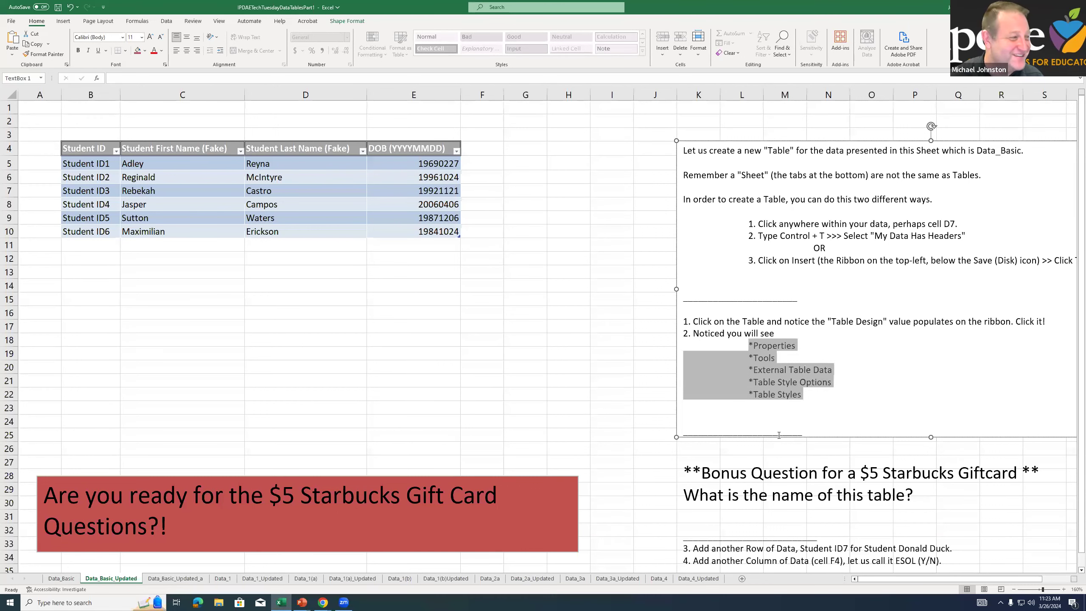
{"action": "left_click", "coordinate": [849, 470]}
Look up the name of the Data_Basic_Updated table in its design properties
{"action": "left_click", "coordinate": [306, 190]}
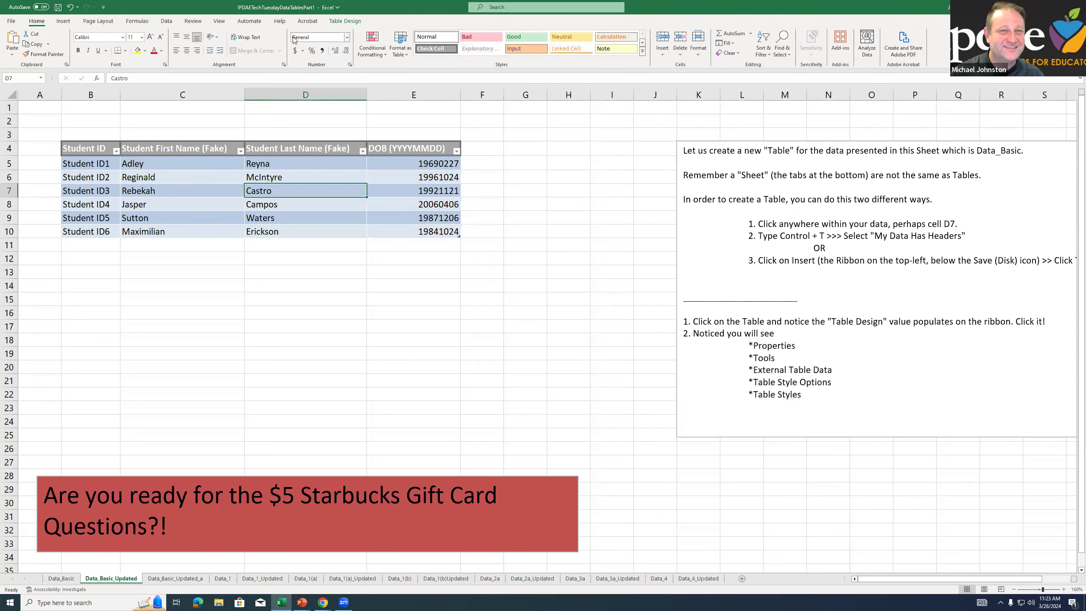
{"action": "left_click", "coordinate": [344, 21]}
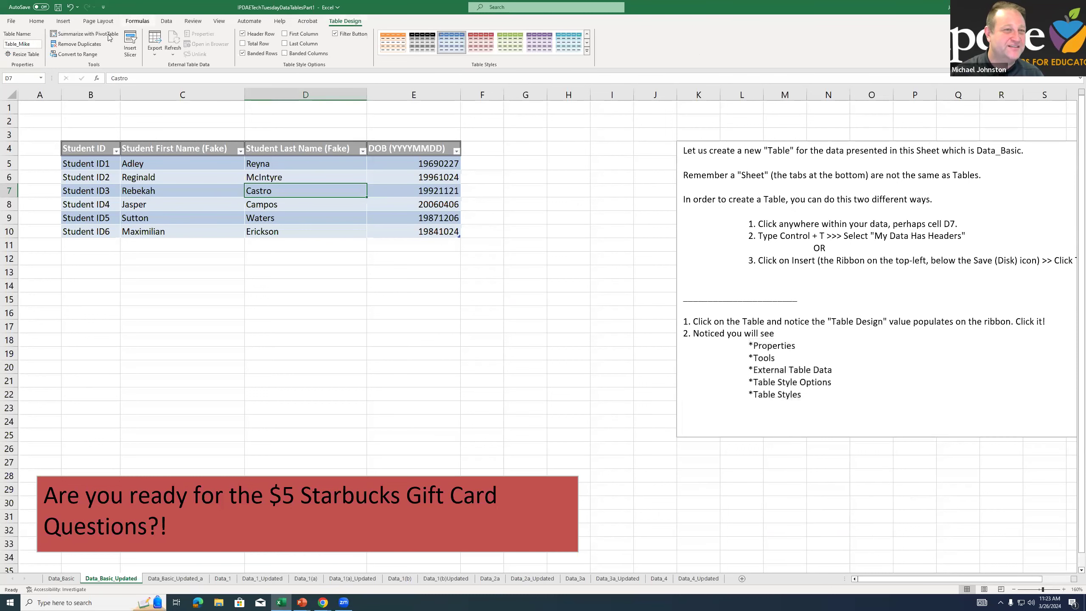
{"action": "left_click", "coordinate": [36, 45]}
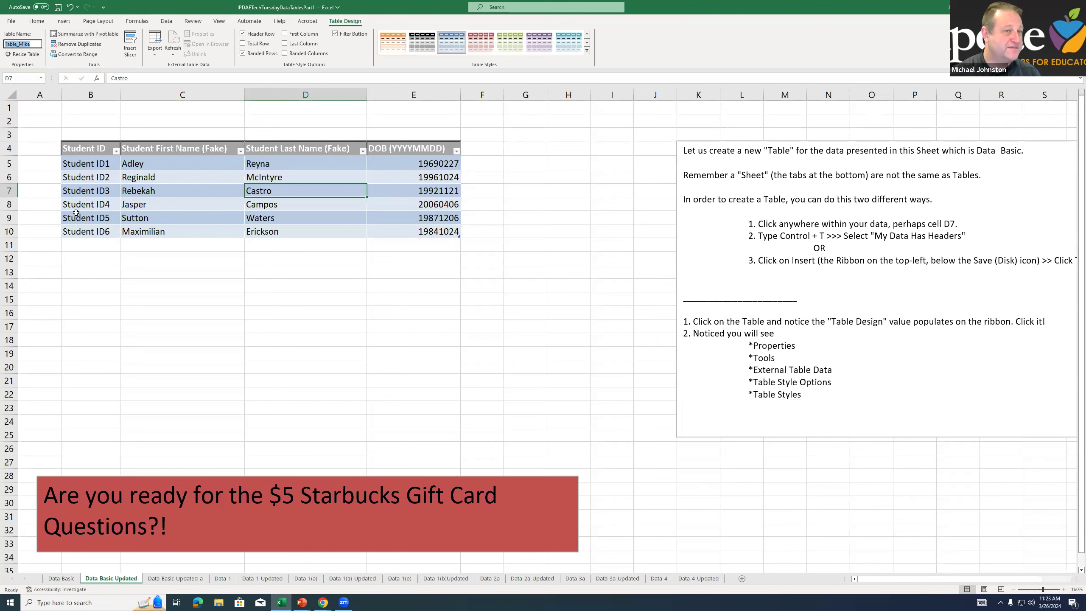
{"action": "left_click", "coordinate": [195, 174]}
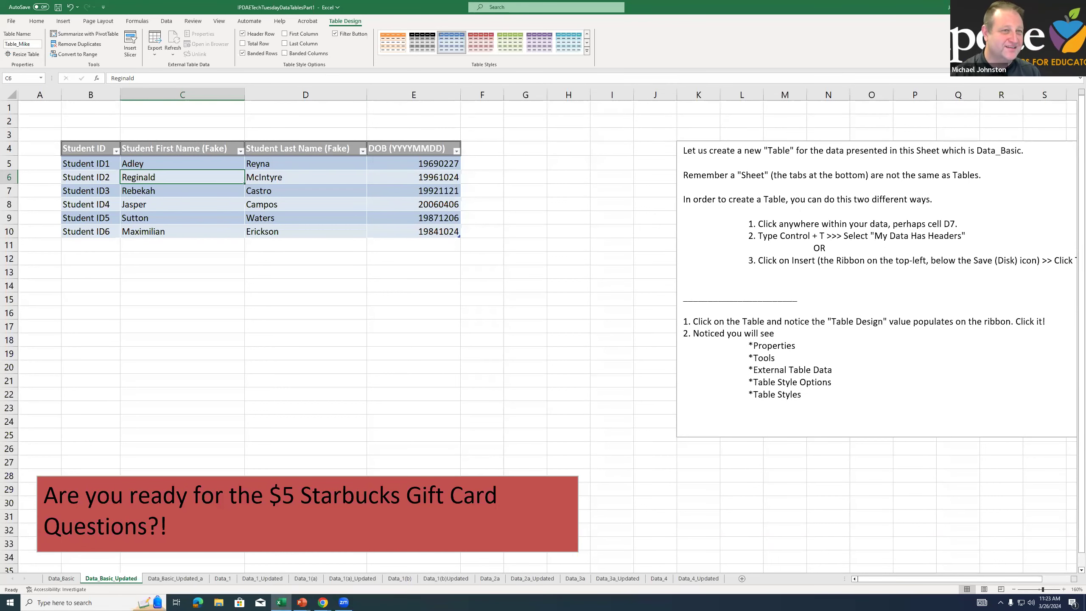
Try to rename the Data_Basic_Updated table with a space in place of the underscore
{"action": "left_click_drag", "start_coordinate": [78, 151], "coordinate": [399, 219]}
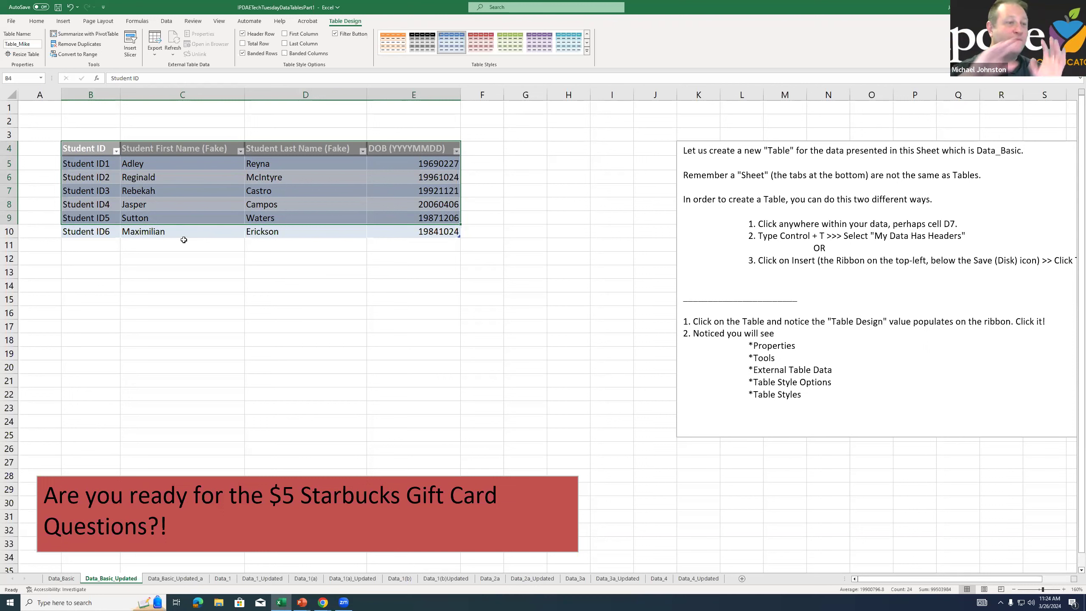
{"action": "left_click", "coordinate": [20, 44]}
{"action": "left_click", "coordinate": [19, 44]}
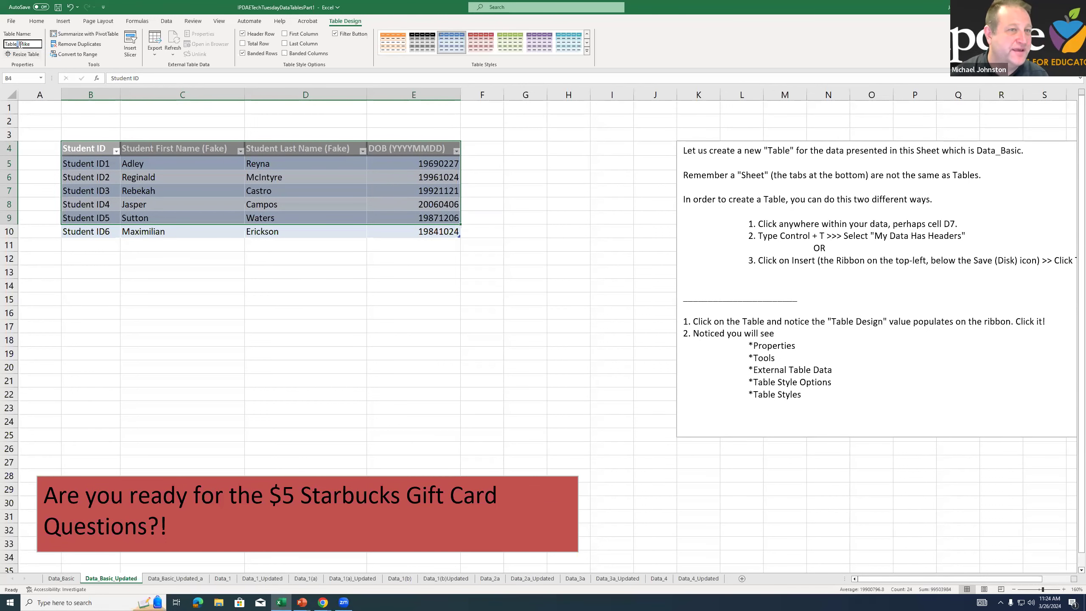
{"action": "key", "text": "BackSpace"}
{"action": "key", "text": "Return"}
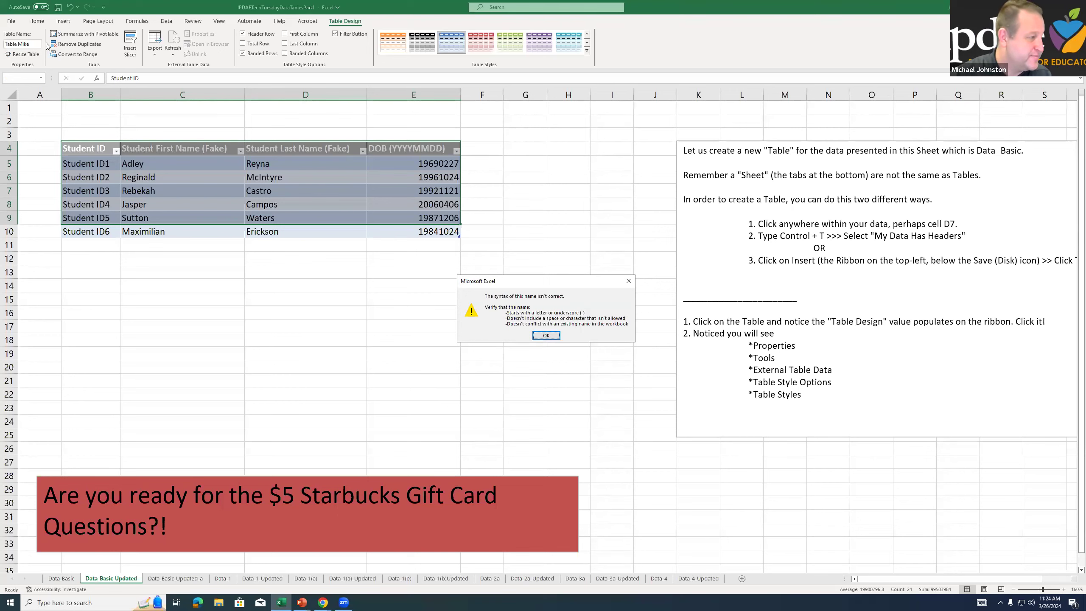
{"action": "key", "text": "Return"}
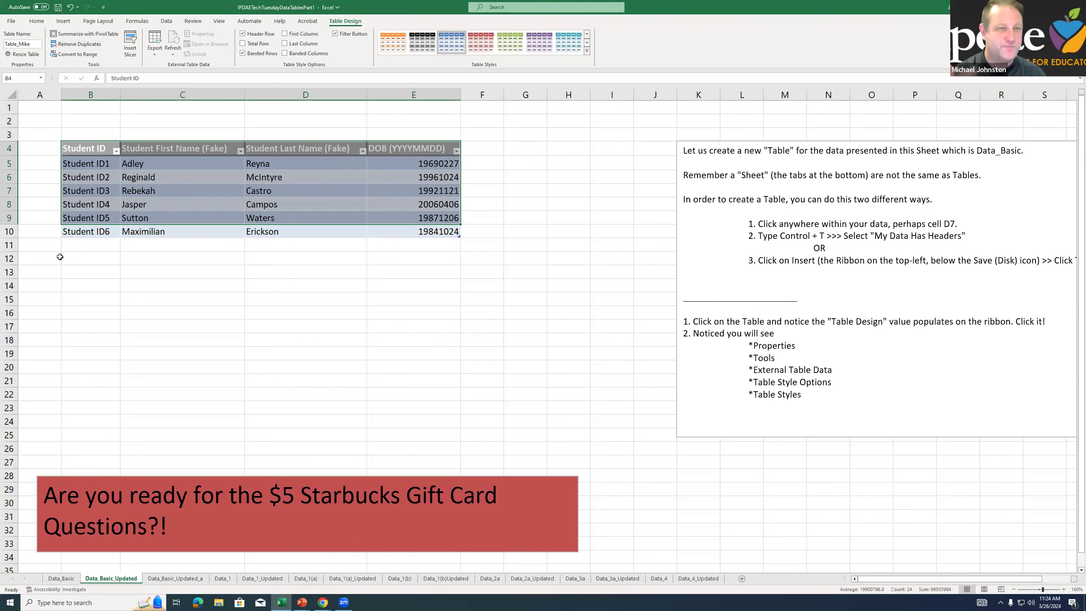
Try to rename the Data_Basic_Updated table using three words separated by spaces
{"action": "left_click", "coordinate": [17, 44]}
{"action": "left_click", "coordinate": [29, 44]}
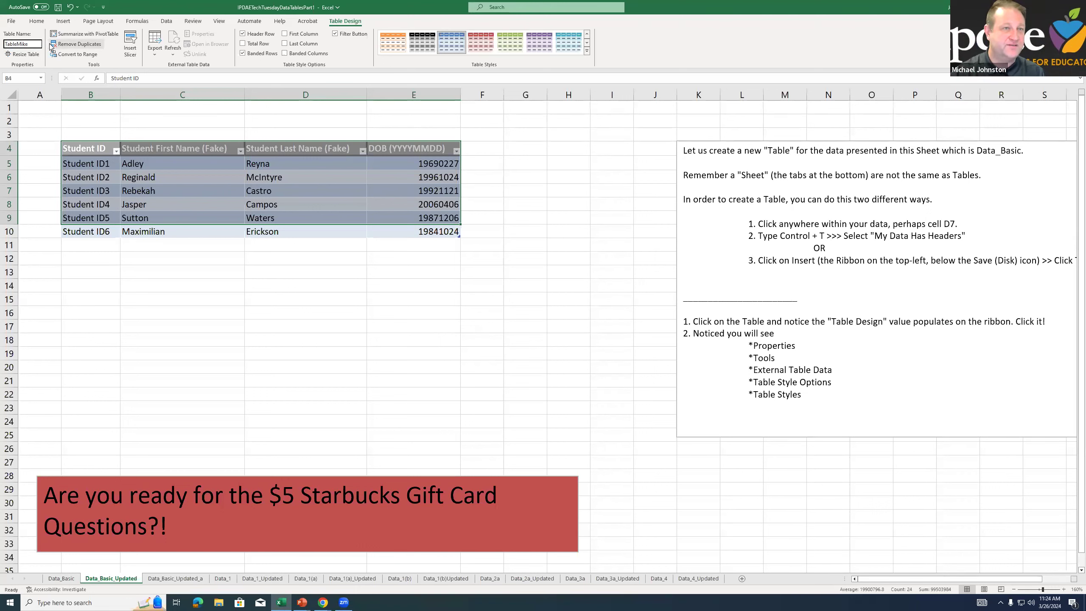
{"action": "type", "text": "_Mike"}
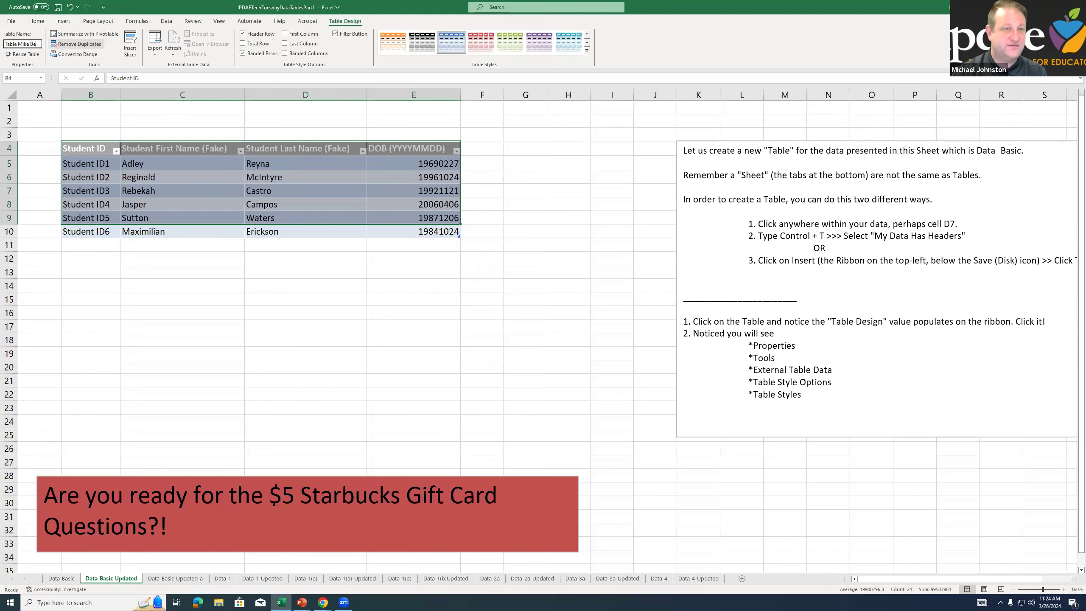
{"action": "key", "text": "Return"}
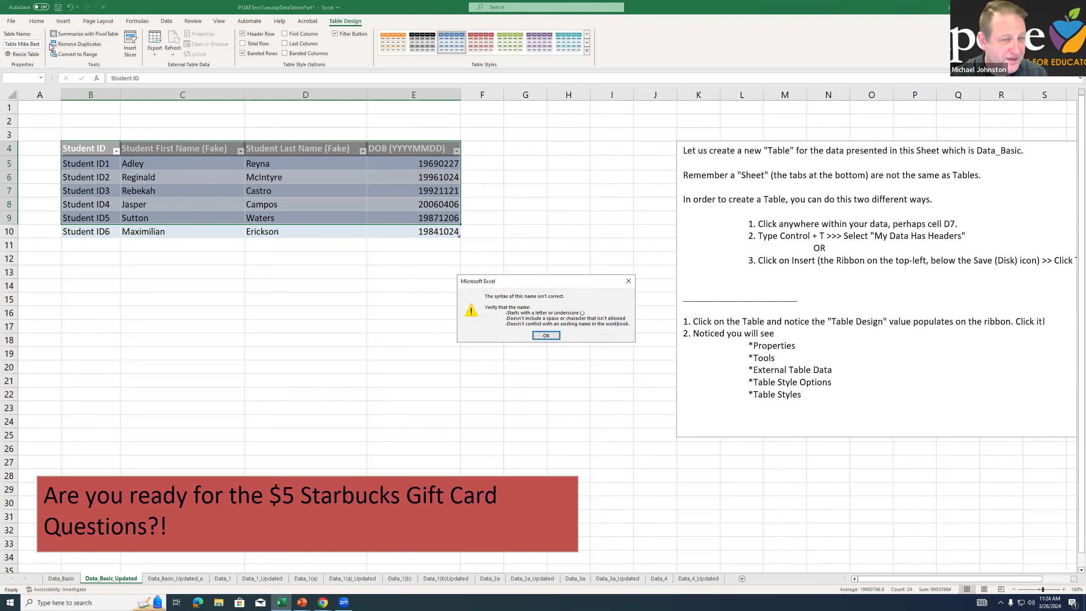
{"action": "key", "text": "Return"}
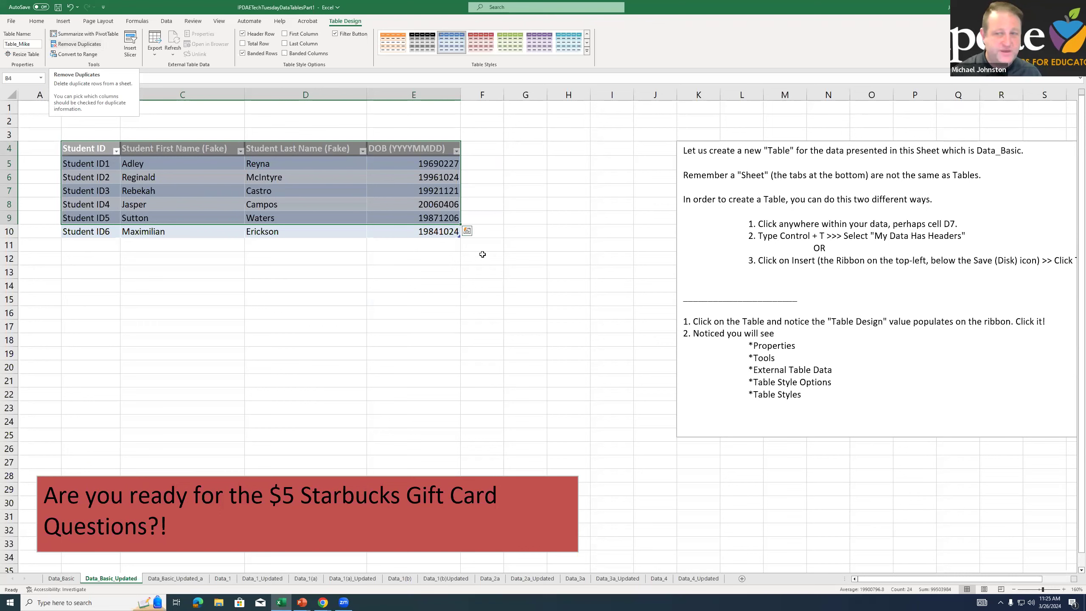
Highlight the text box instruction about adding another row of data for Student ID7
{"action": "left_click", "coordinate": [696, 351]}
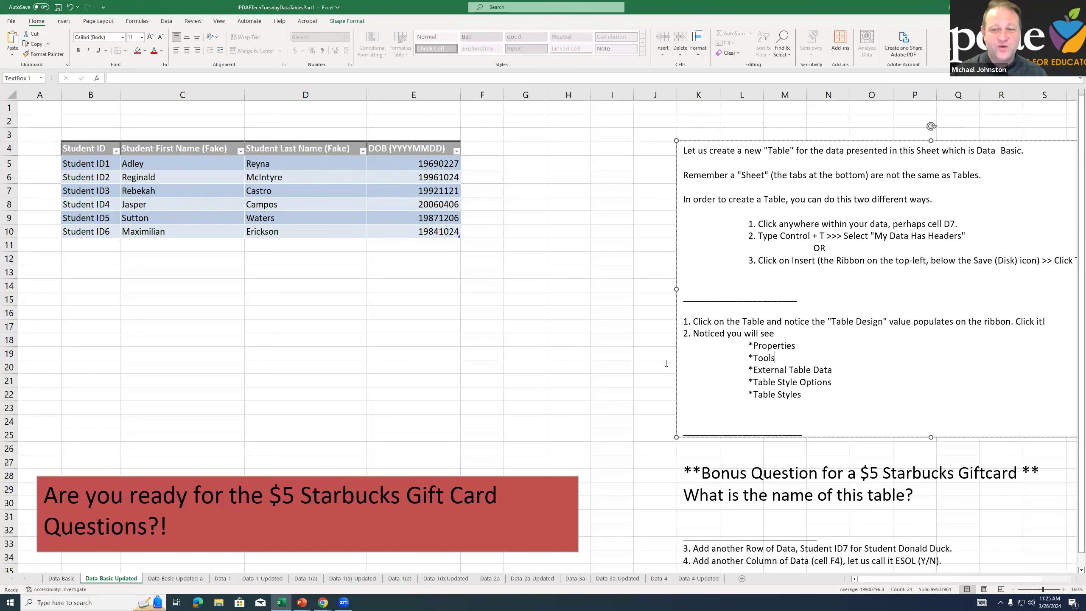
{"action": "left_click_drag", "start_coordinate": [694, 551], "coordinate": [701, 552]}
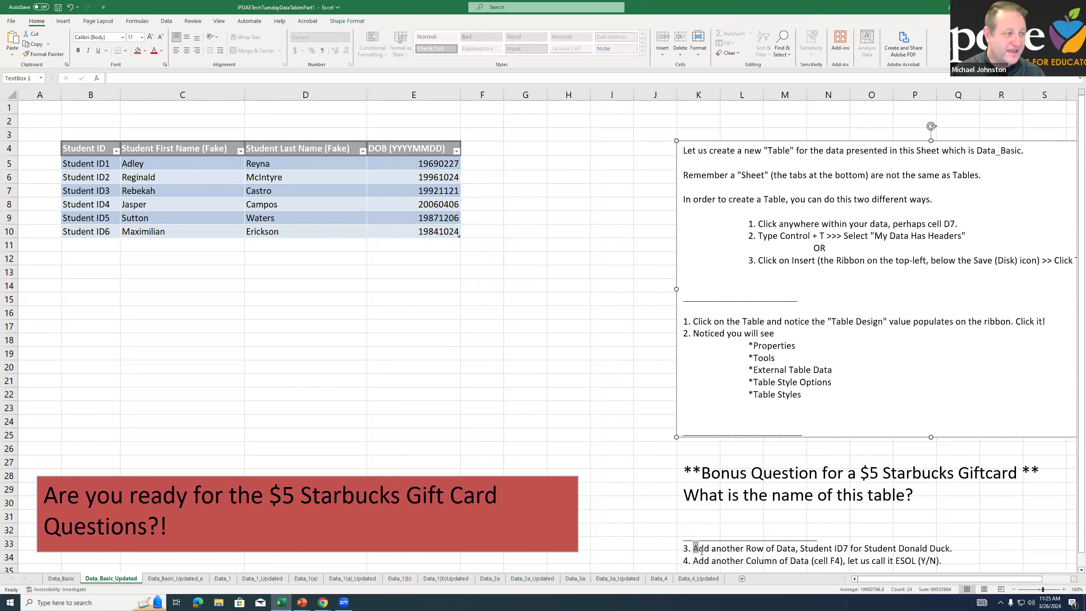
{"action": "left_click_drag", "start_coordinate": [701, 551], "coordinate": [947, 548]}
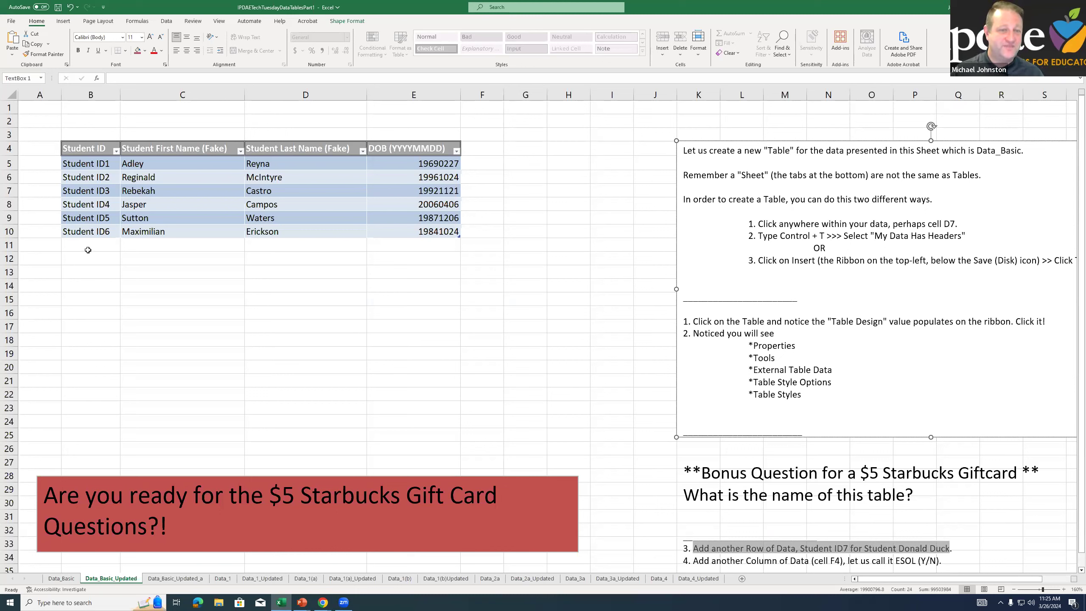
Extend the instructions text box downward to enclose the row and column instructions, and highlight the part about adding Student ID7
{"action": "left_click", "coordinate": [81, 247]}
{"action": "left_click", "coordinate": [672, 419]}
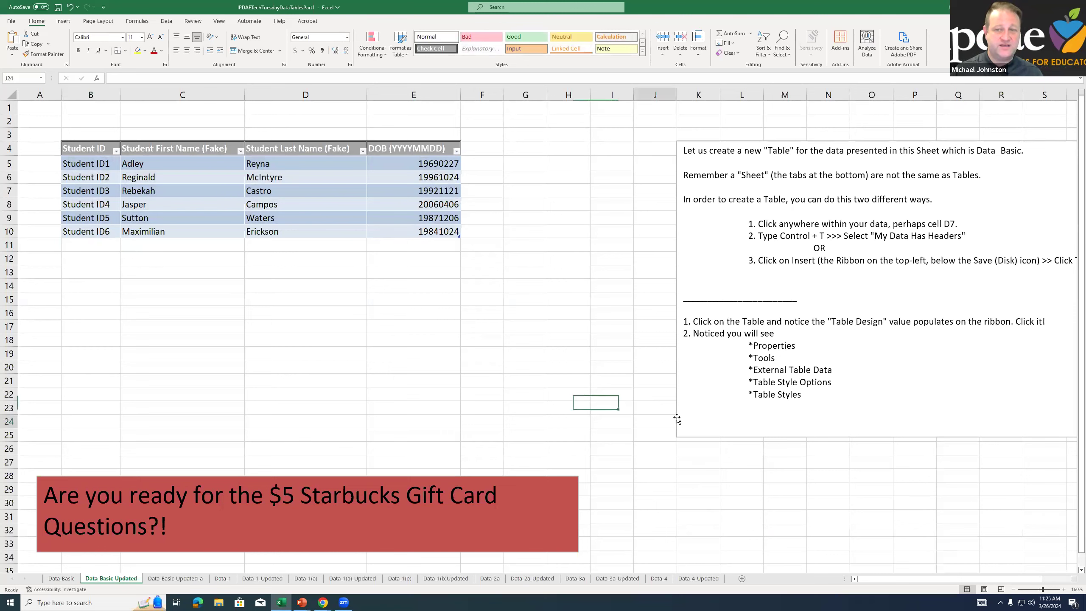
{"action": "left_click", "coordinate": [678, 419]}
{"action": "left_click_drag", "start_coordinate": [931, 436], "coordinate": [933, 566]}
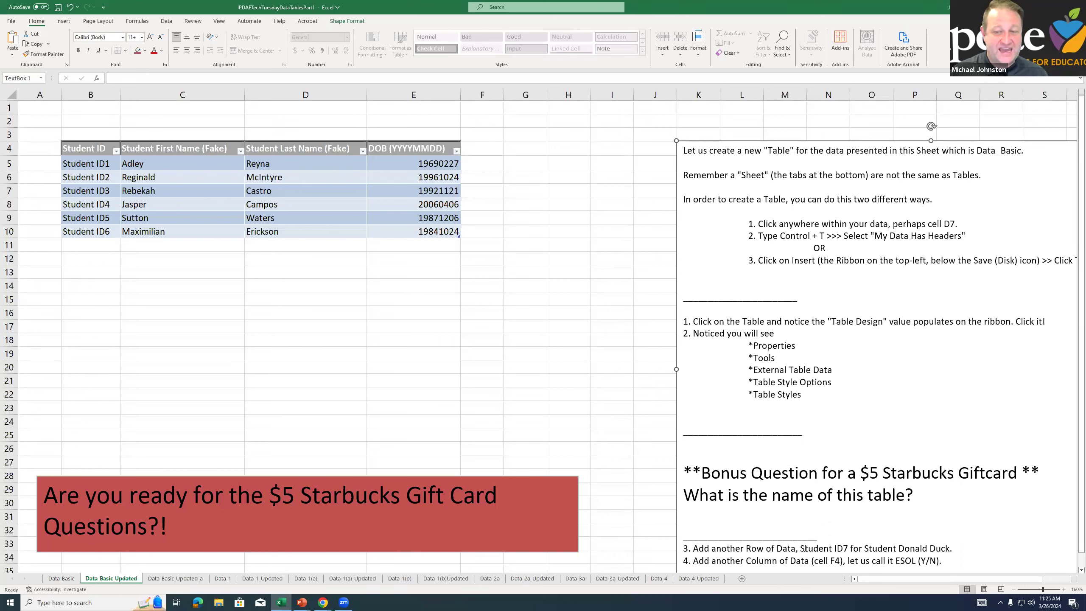
{"action": "left_click_drag", "start_coordinate": [711, 548], "coordinate": [850, 548]}
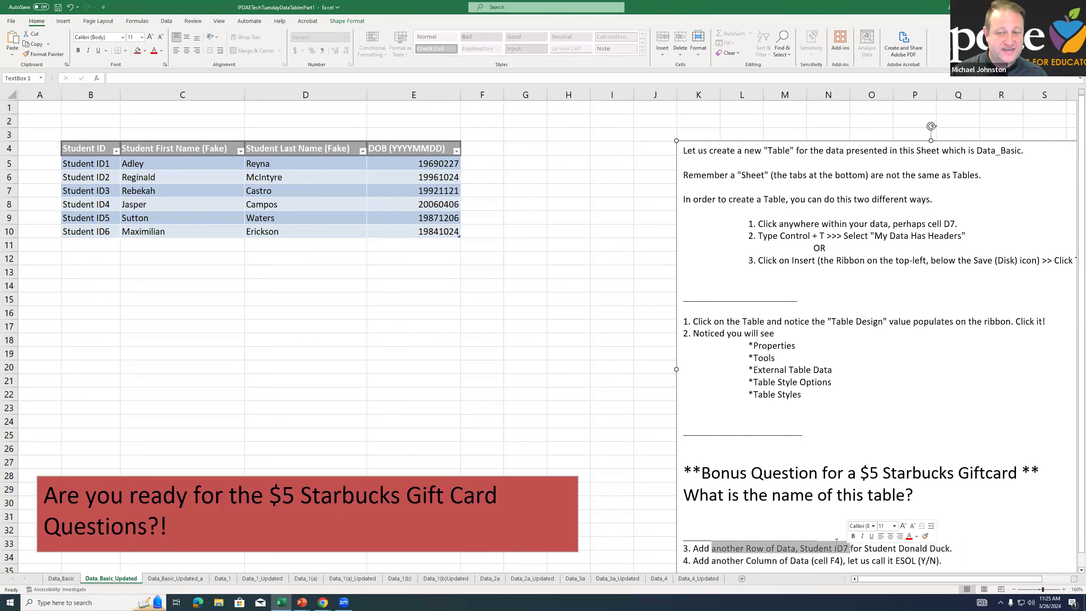
Enter Student ID7 in cell B11 directly below the table
{"action": "left_click", "coordinate": [88, 246]}
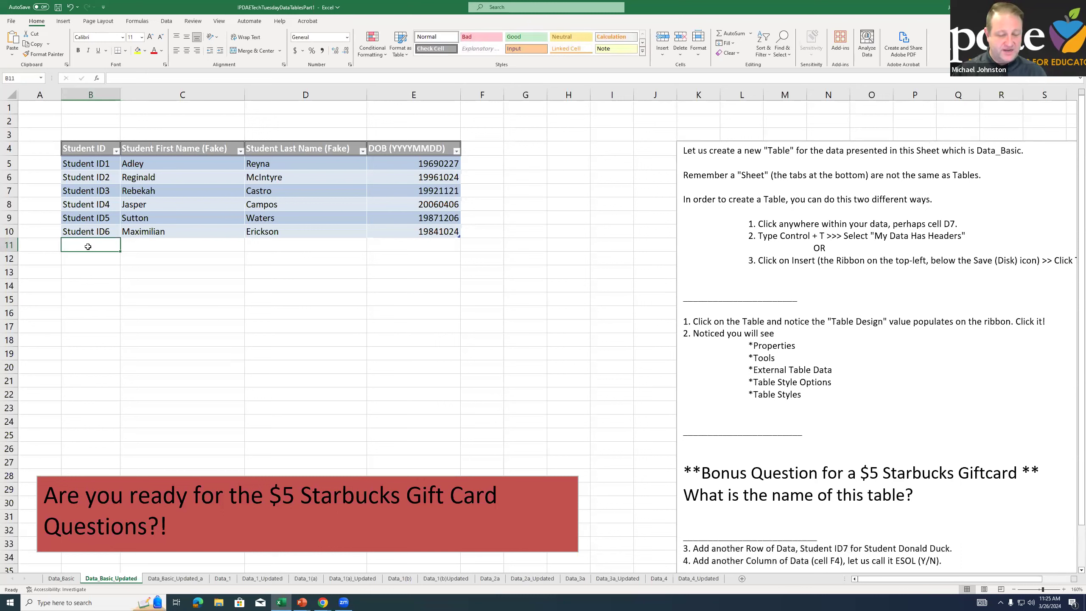
{"action": "type", "text": "Student ID7"}
{"action": "key", "text": "Return"}
{"action": "left_click", "coordinate": [88, 246]}
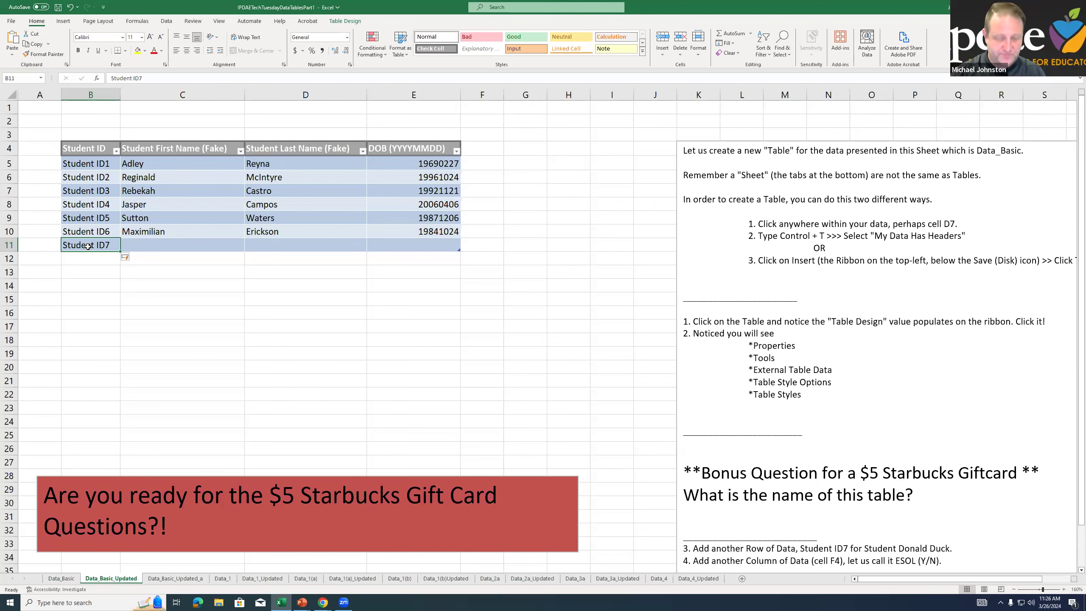
Undo the Student ID7 entry and the resizing of the instructions text box
{"action": "key", "text": "ctrl+z"}
{"action": "key", "text": "BackSpace"}
{"action": "key", "text": "Return"}
{"action": "key", "text": "Return"}
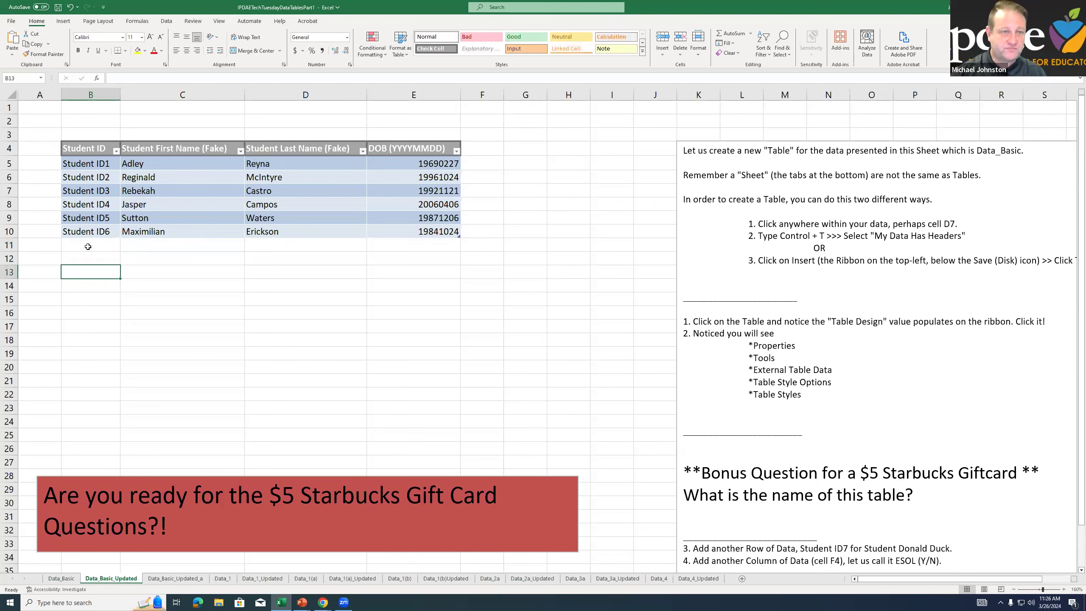
{"action": "key", "text": "ctrl+z"}
{"action": "key", "text": "ctrl+z"}
{"action": "key", "text": "ctrl+z"}
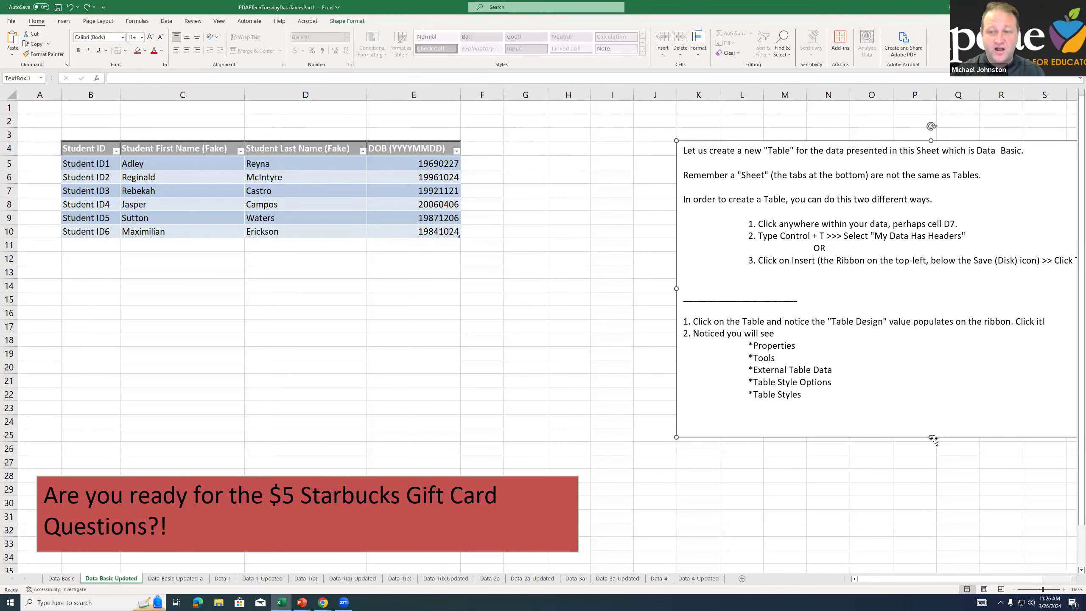
Lengthen the instructions text box to enclose all its text, and add a table row with Student ID7 in B11
{"action": "left_click_drag", "start_coordinate": [929, 435], "coordinate": [931, 567]}
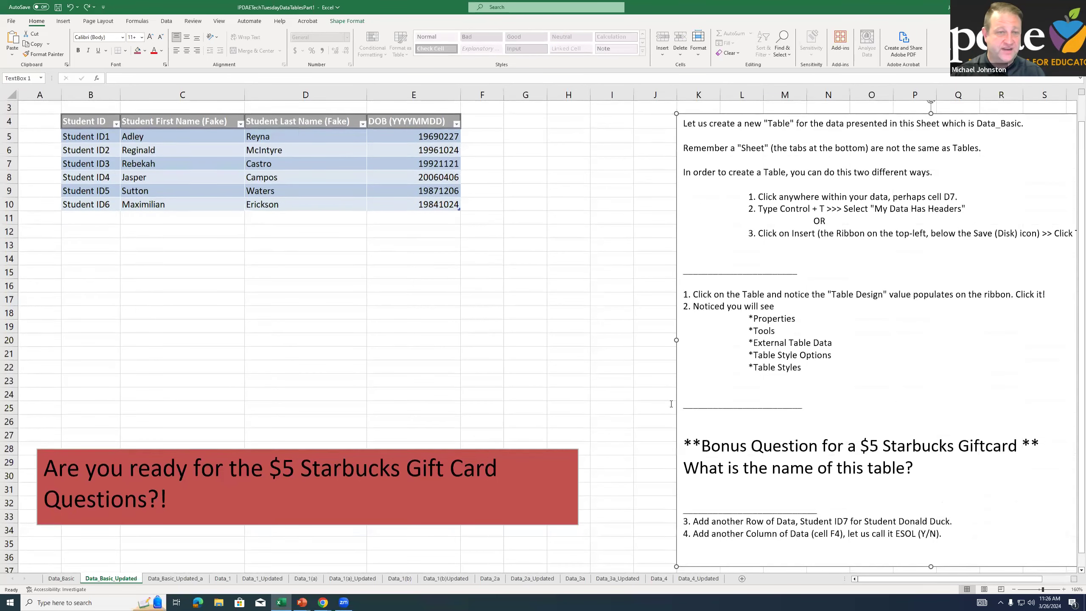
{"action": "left_click", "coordinate": [115, 221]}
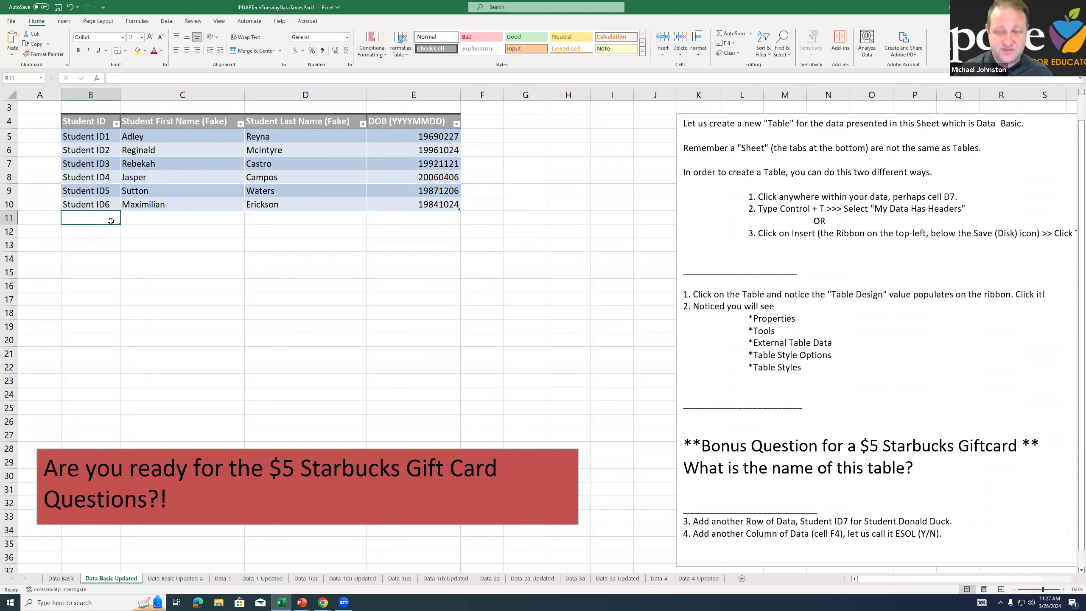
{"action": "type", "text": "Student ID7"}
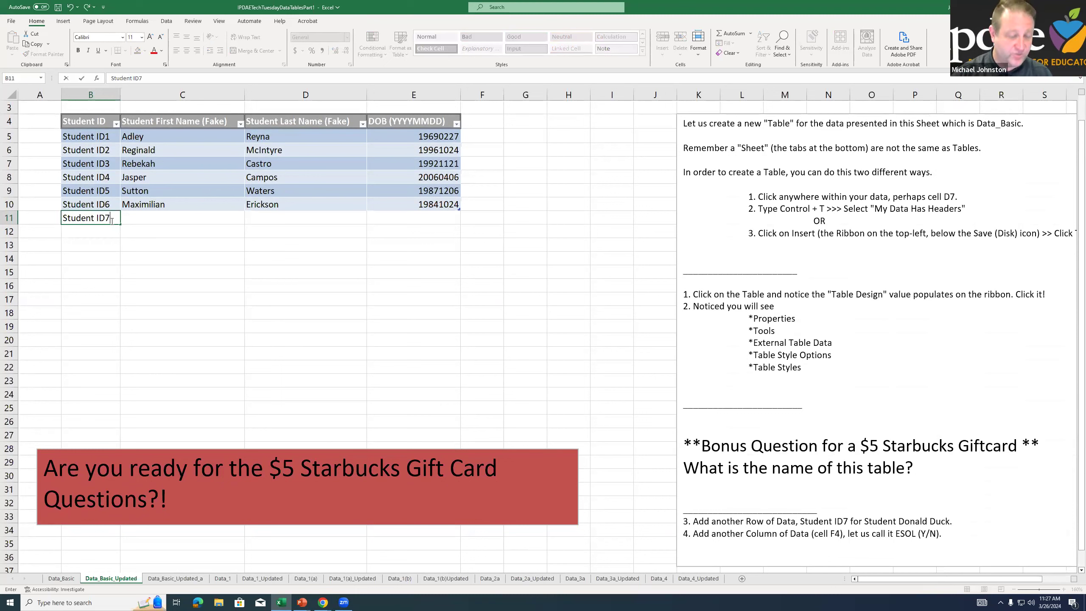
{"action": "key", "text": "Tab"}
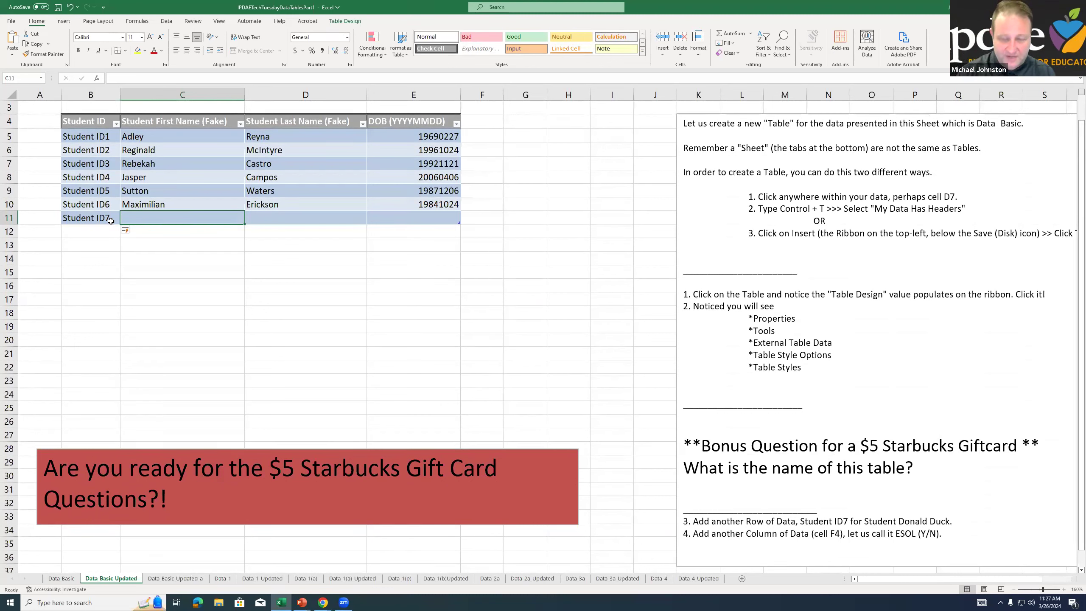
Complete the Student ID7 row with first name Donald, last name Duck and a date of birth in YYYYMMDD format
{"action": "type", "text": "D"}
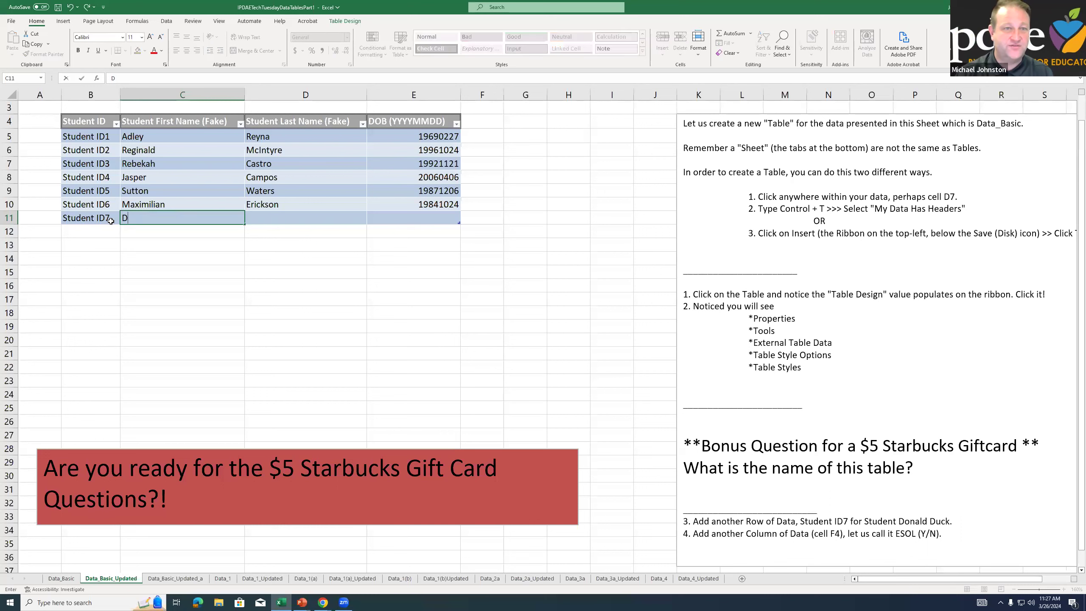
{"action": "type", "text": "onald"}
{"action": "key", "text": "Tab"}
{"action": "type", "text": "Duck"}
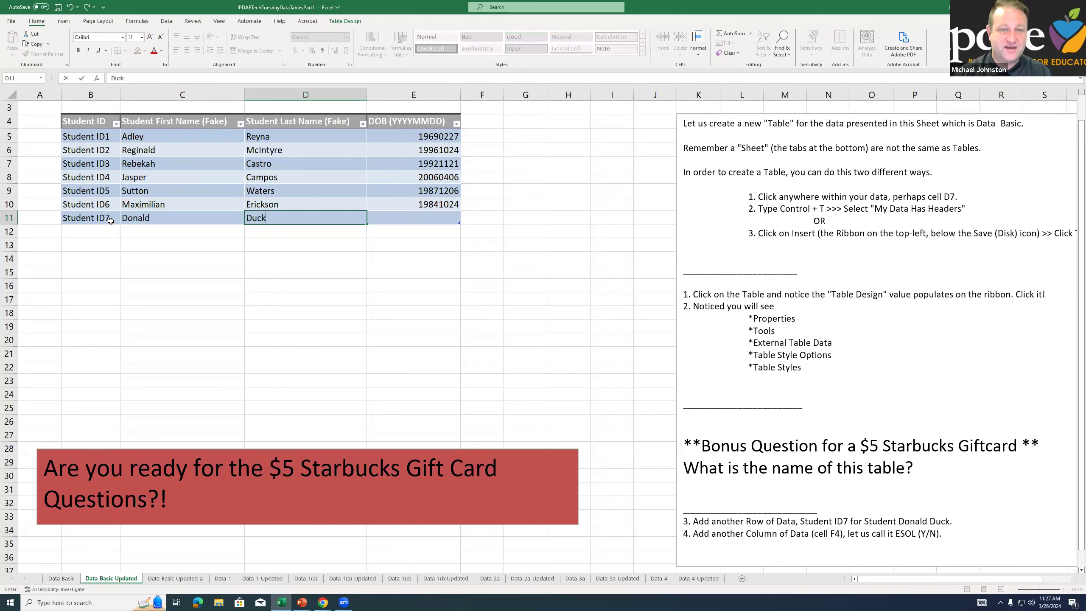
{"action": "key", "text": "Tab"}
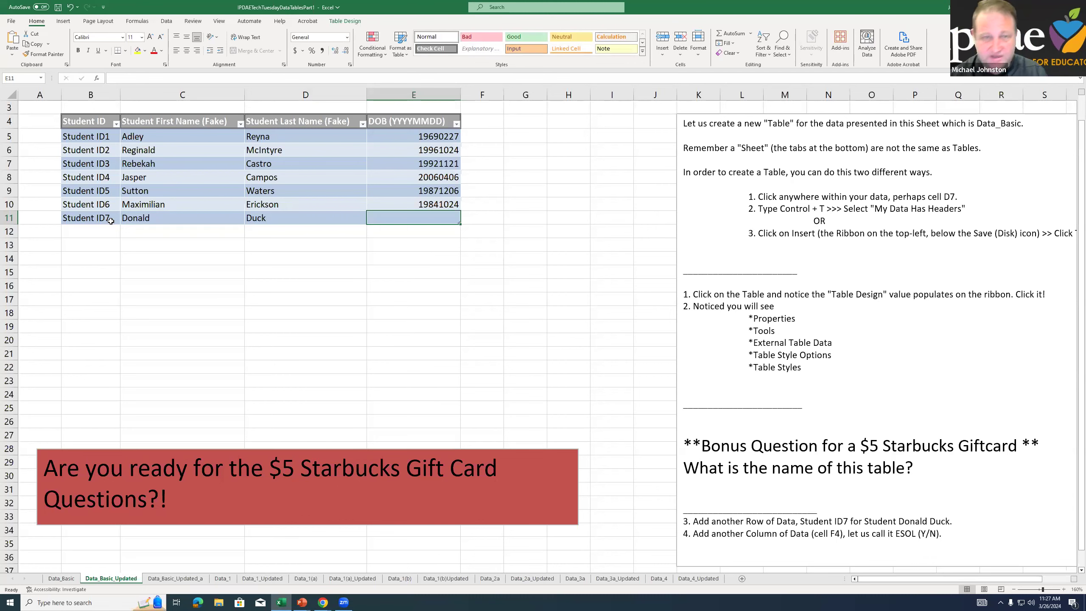
{"action": "scroll", "coordinate": [110, 221], "scroll_direction": "up", "scroll_amount": 1}
{"action": "key", "text": "End"}
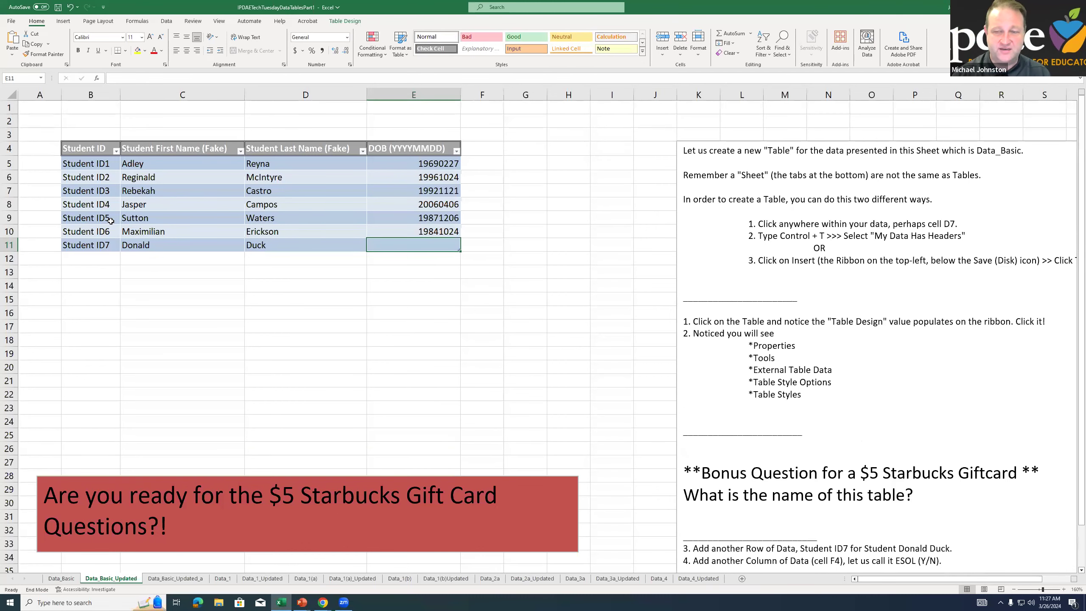
{"action": "type", "text": "19000101"}
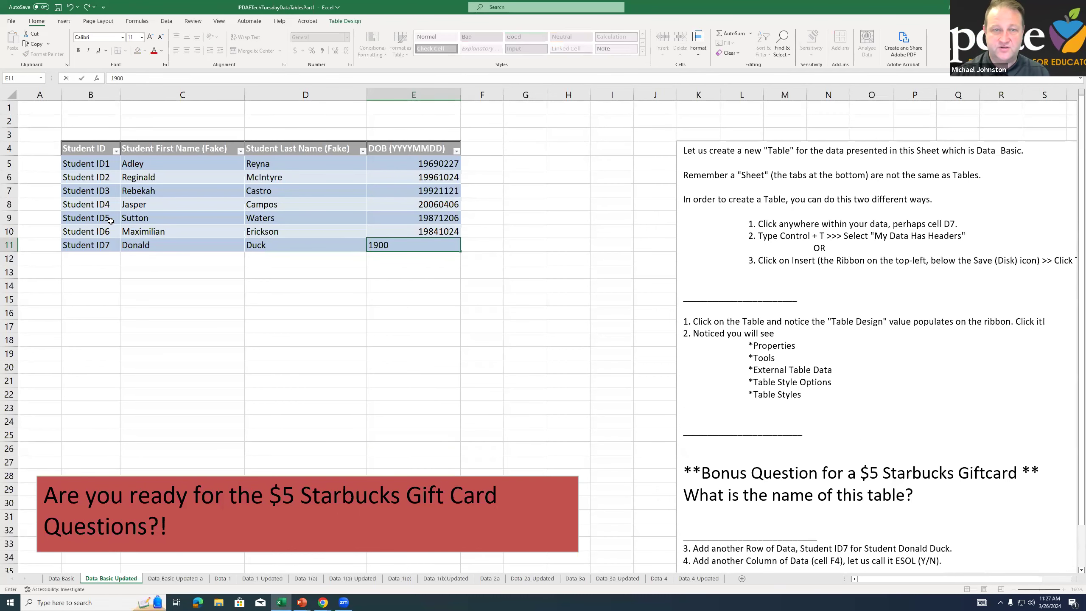
{"action": "key", "text": "Return"}
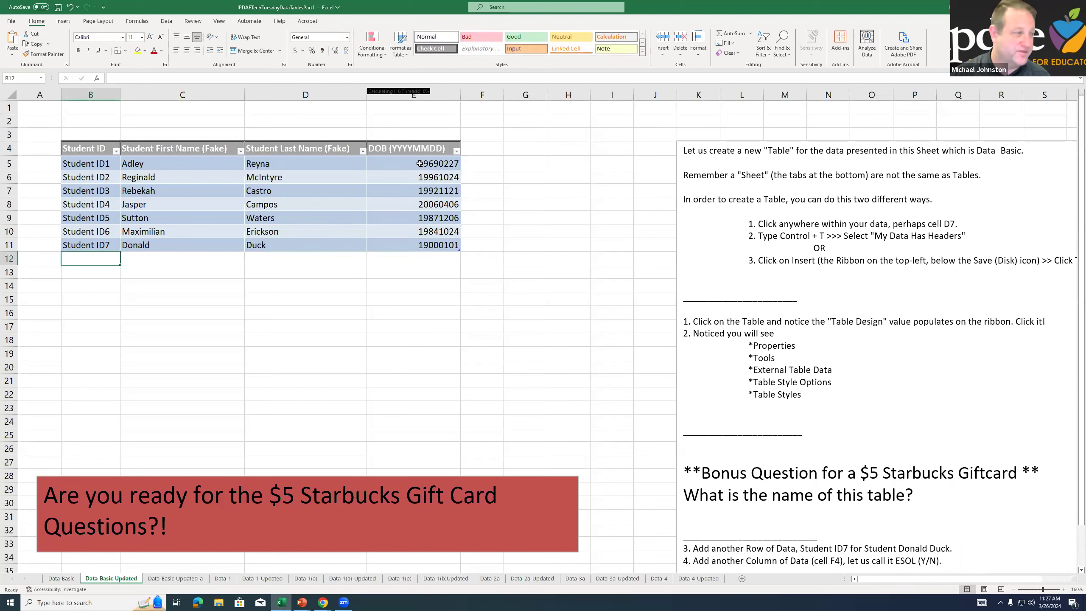
Highlight the instruction about the new column, and add a table column headed ESOL in cell F4
{"action": "scroll", "coordinate": [773, 420], "scroll_direction": "down", "scroll_amount": 3}
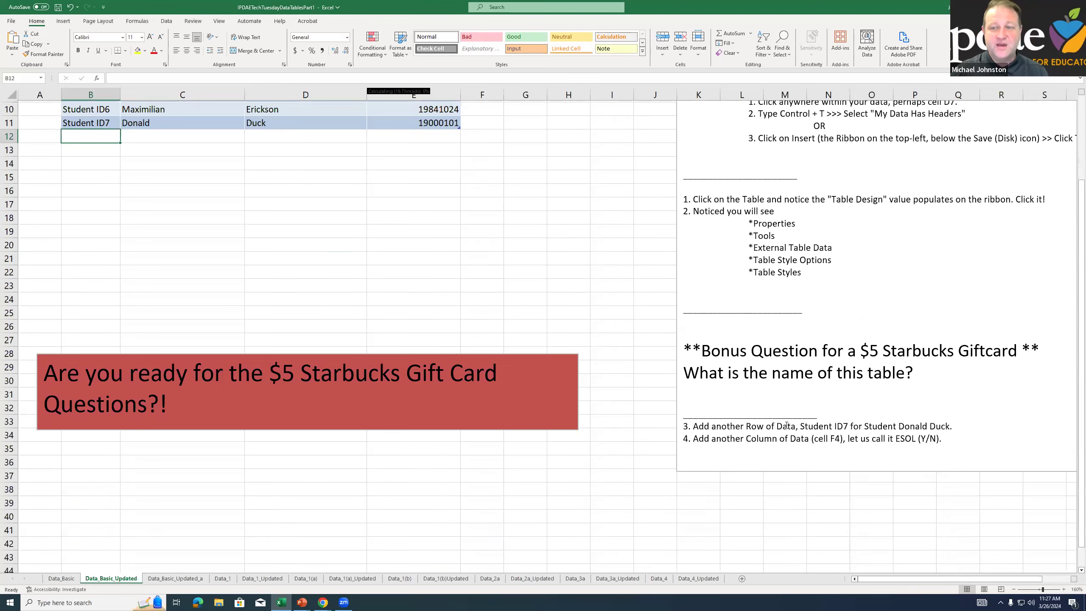
{"action": "left_click_drag", "start_coordinate": [763, 437], "coordinate": [840, 437]}
{"action": "scroll", "coordinate": [727, 423], "scroll_direction": "up", "scroll_amount": 2}
{"action": "scroll", "coordinate": [727, 422], "scroll_direction": "up", "scroll_amount": 1}
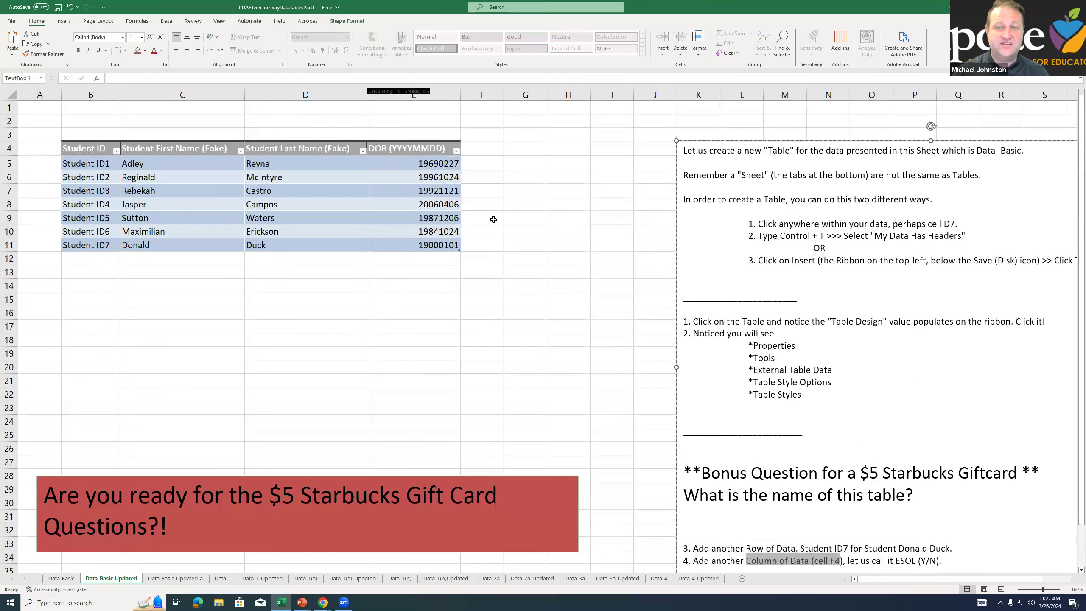
{"action": "left_click", "coordinate": [466, 145]}
{"action": "type", "text": "ESOL"}
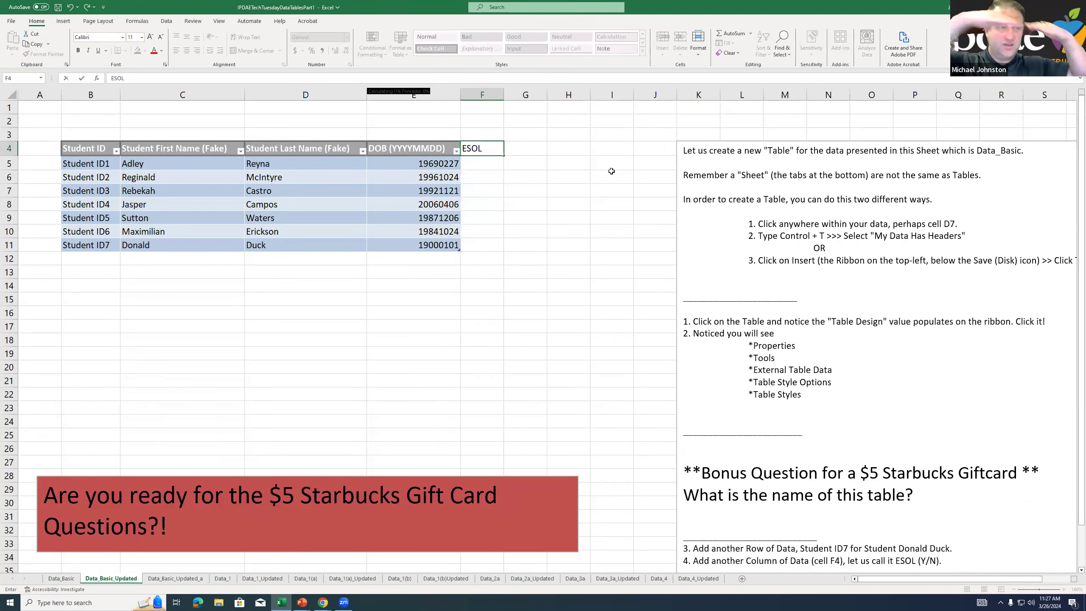
{"action": "key", "text": "Return"}
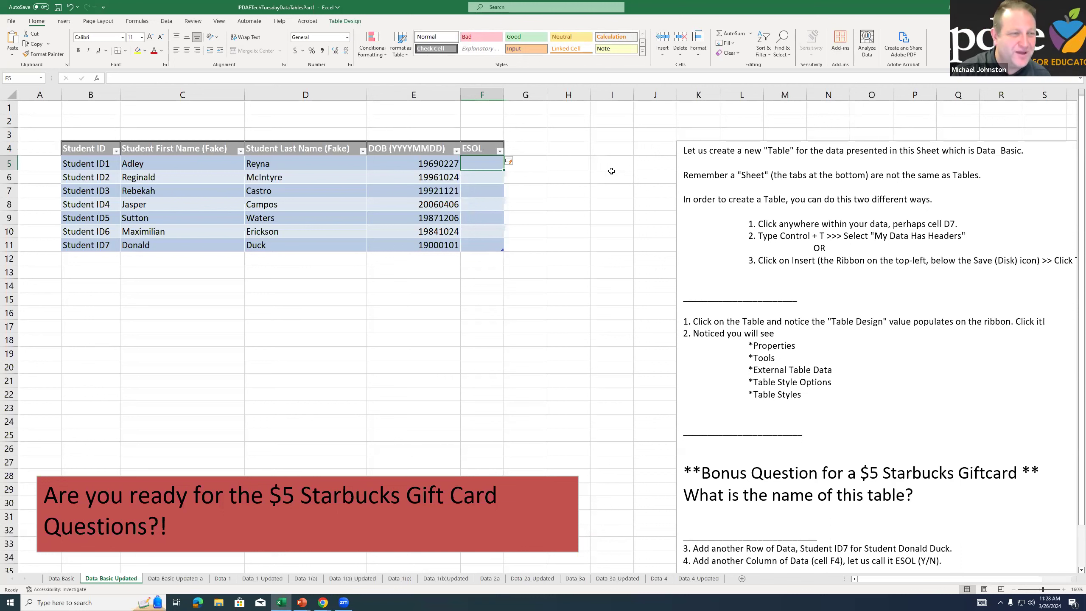
Fill the ESOL column for Student ID1 to ID3 with Yes, No and Yes
{"action": "type", "text": "Ye"}
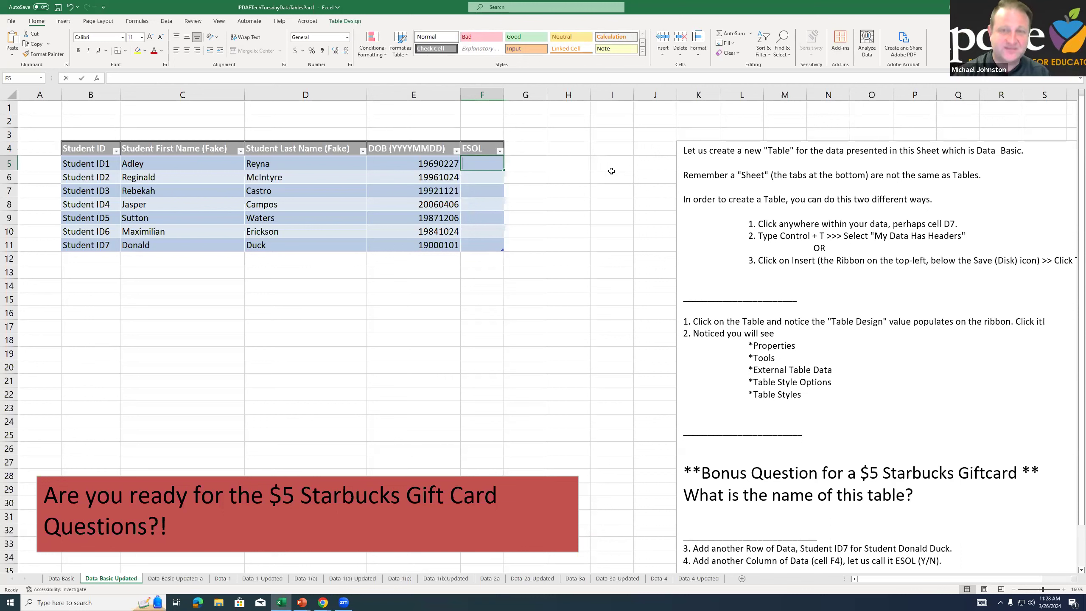
{"action": "type", "text": "s"}
{"action": "key", "text": "Return"}
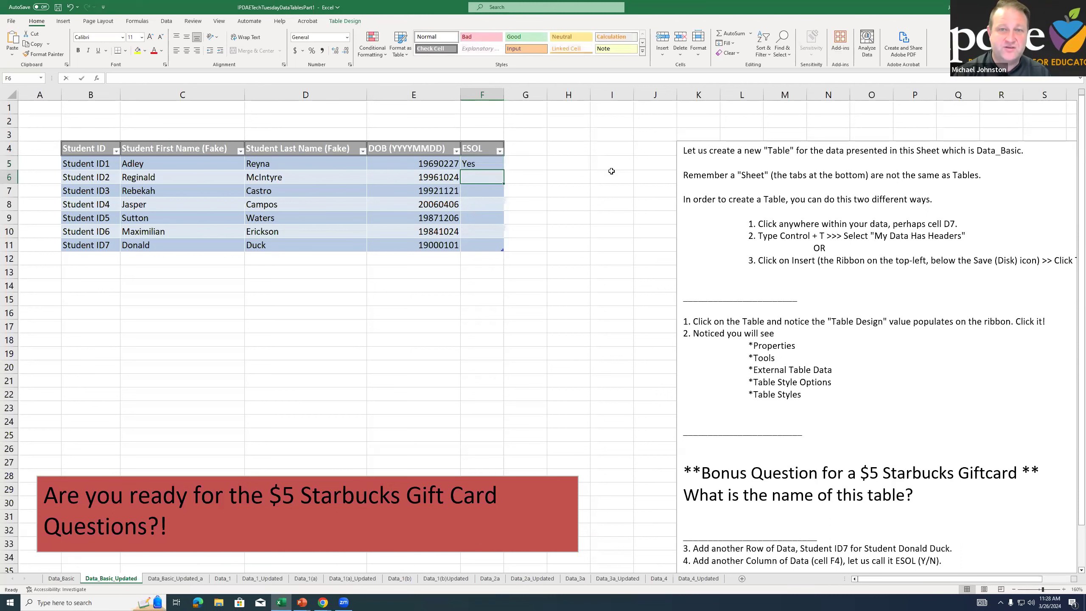
{"action": "type", "text": "NO"}
{"action": "key", "text": "Return"}
{"action": "key", "text": "Up"}
{"action": "type", "text": "No"}
{"action": "key", "text": "Return"}
{"action": "type", "text": "YT"}
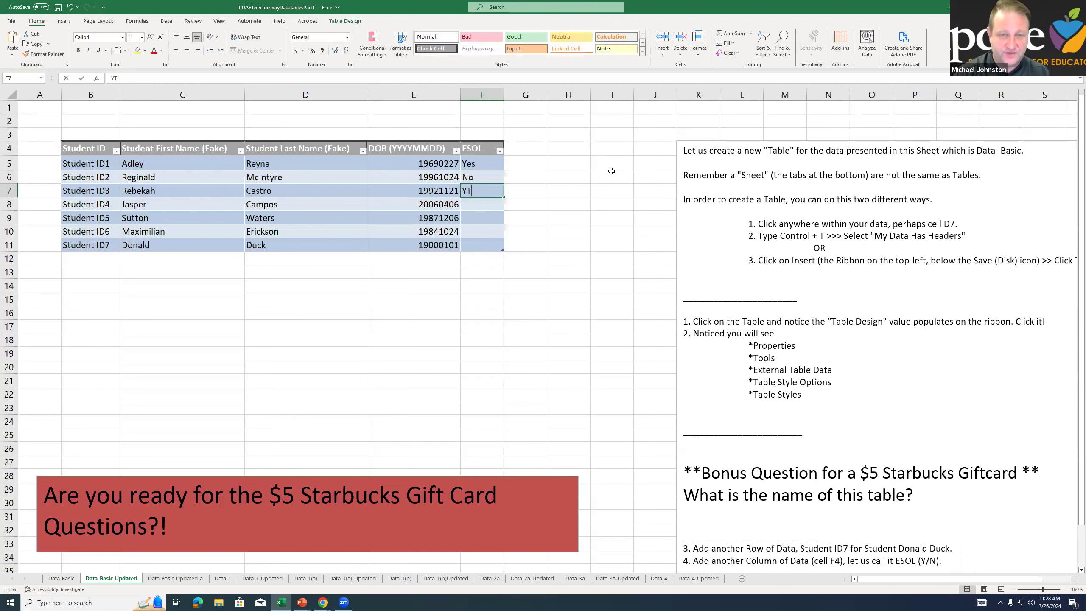
{"action": "key", "text": "BackSpace"}
{"action": "type", "text": "es"}
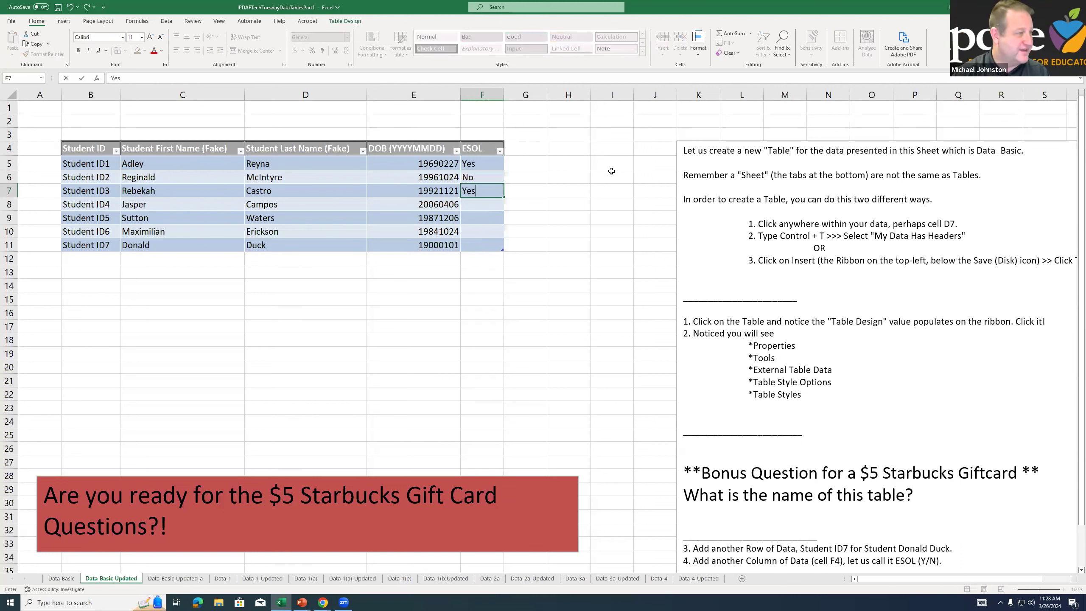
{"action": "key", "text": "Return"}
Fill the ESOL column for Student ID4 to ID7 with Yes, No, No and Yes
{"action": "type", "text": "Yes"}
{"action": "key", "text": "Return"}
{"action": "type", "text": "No"}
{"action": "key", "text": "Return"}
{"action": "type", "text": "No"}
{"action": "key", "text": "Return"}
{"action": "type", "text": "Yes"}
{"action": "key", "text": "Return"}
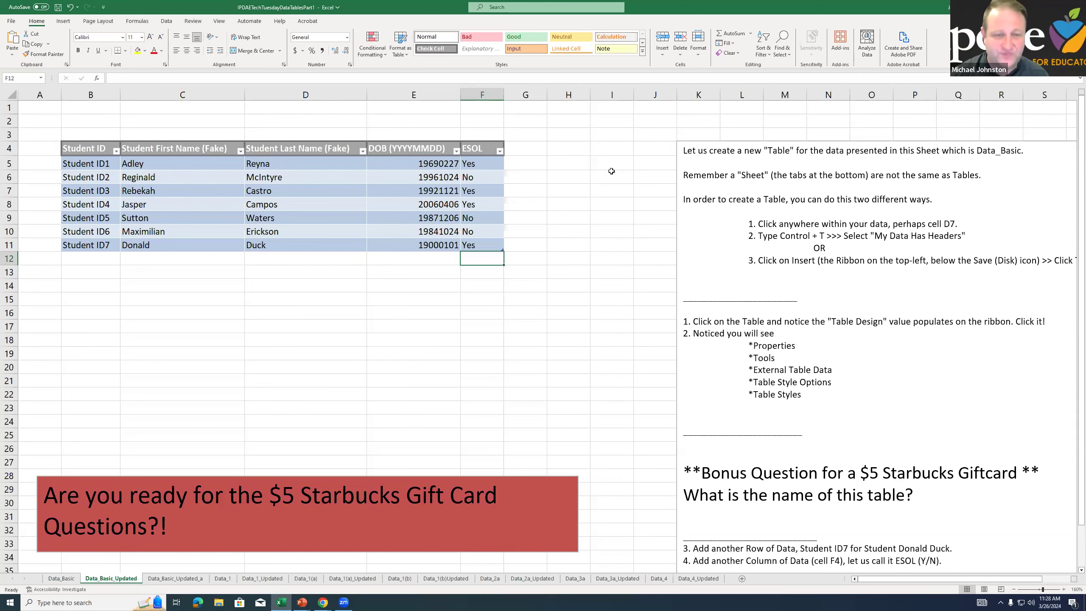
Switch to the Data_Basic_Updated_a sheet and examine its Student ID7 row and ESOL column
{"action": "left_click", "coordinate": [175, 578]}
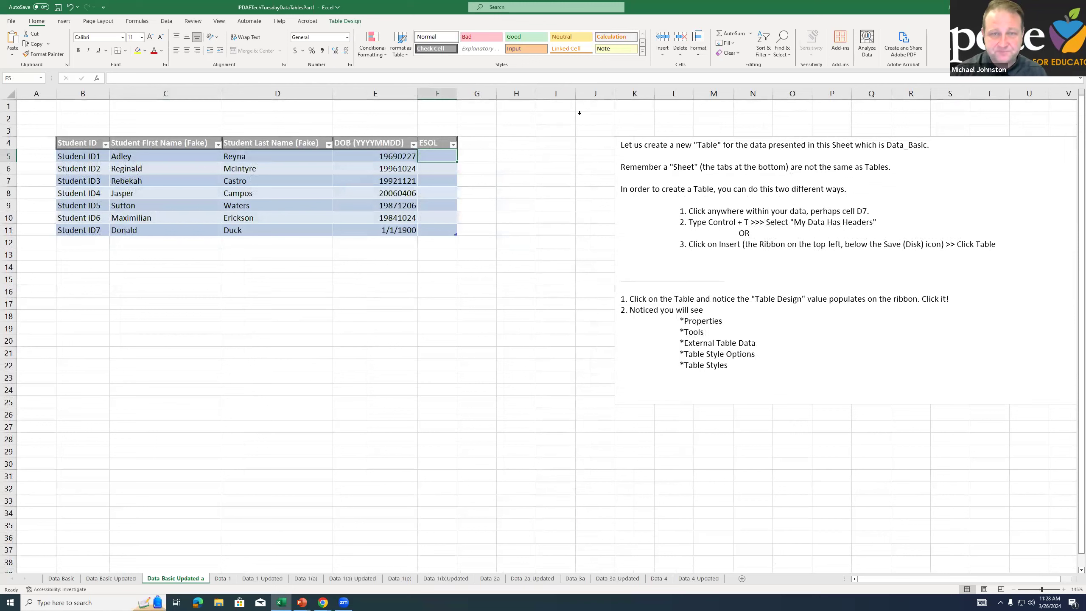
{"action": "left_click_drag", "start_coordinate": [97, 227], "coordinate": [429, 228]}
{"action": "left_click_drag", "start_coordinate": [433, 156], "coordinate": [432, 241]}
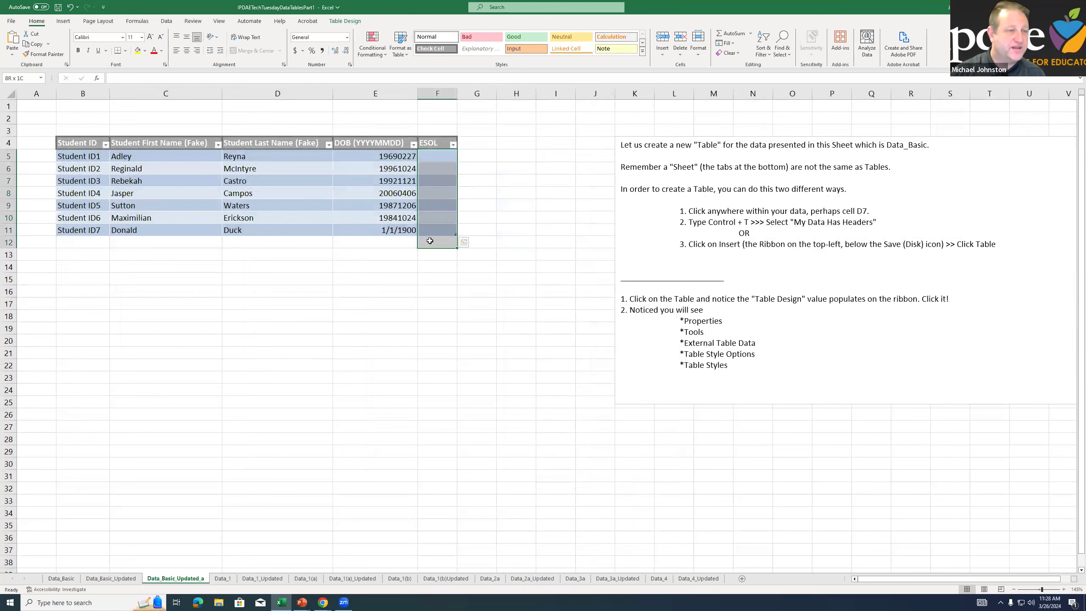
Compare the student tables on the Data_Basic_Updated and Data_Basic_Updated_a sheets and view the instructions beside them
{"action": "left_click", "coordinate": [624, 325]}
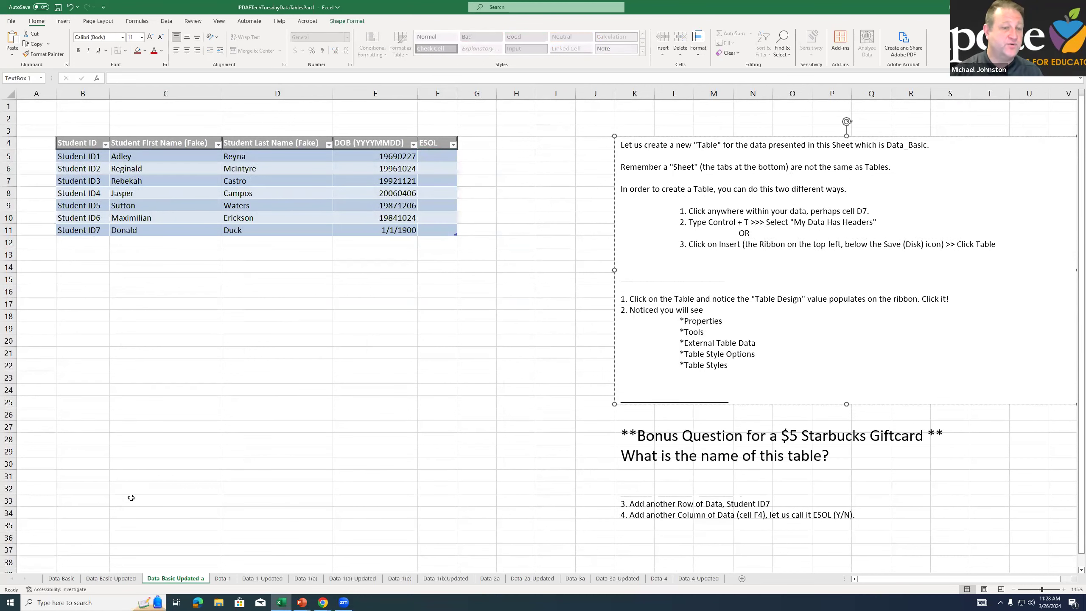
{"action": "left_click", "coordinate": [128, 579]}
{"action": "left_click", "coordinate": [196, 583]}
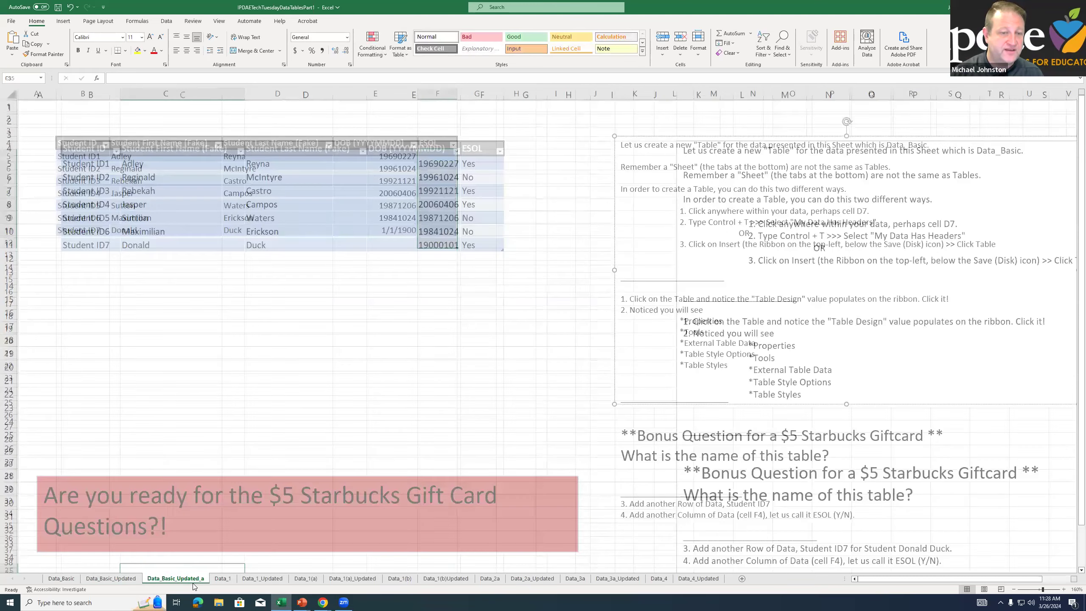
{"action": "left_click", "coordinate": [172, 178]}
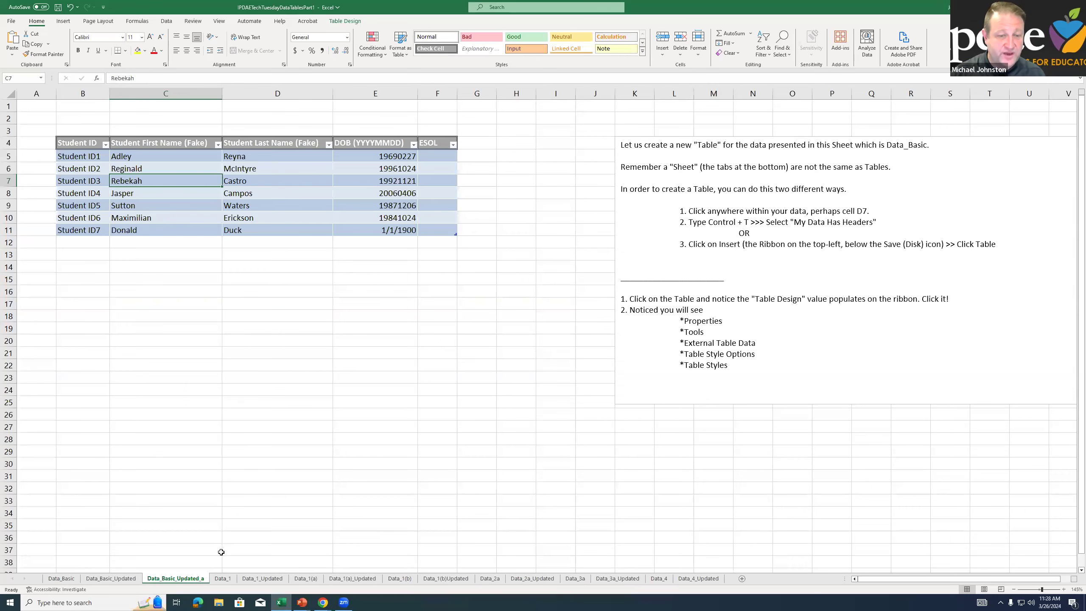
Examine the larger student dataset on the Data_1 sheet, and return to the Data_Basic_Updated_a table for comparison
{"action": "left_click", "coordinate": [225, 580]}
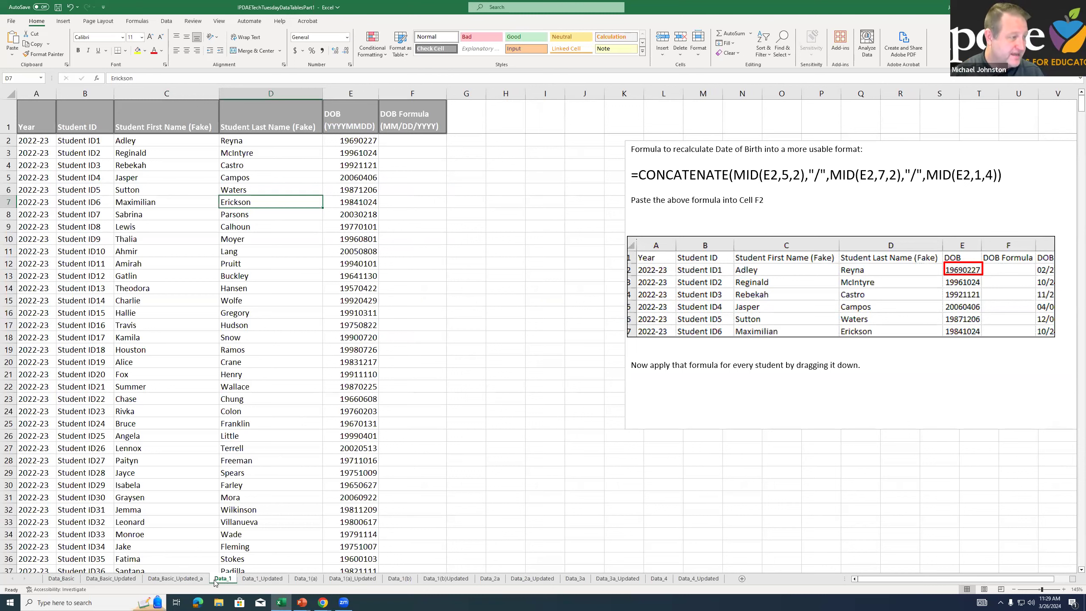
{"action": "left_click", "coordinate": [312, 277]}
{"action": "left_click_drag", "start_coordinate": [55, 118], "coordinate": [428, 349]}
{"action": "left_click", "coordinate": [282, 218]}
{"action": "left_click", "coordinate": [175, 578]}
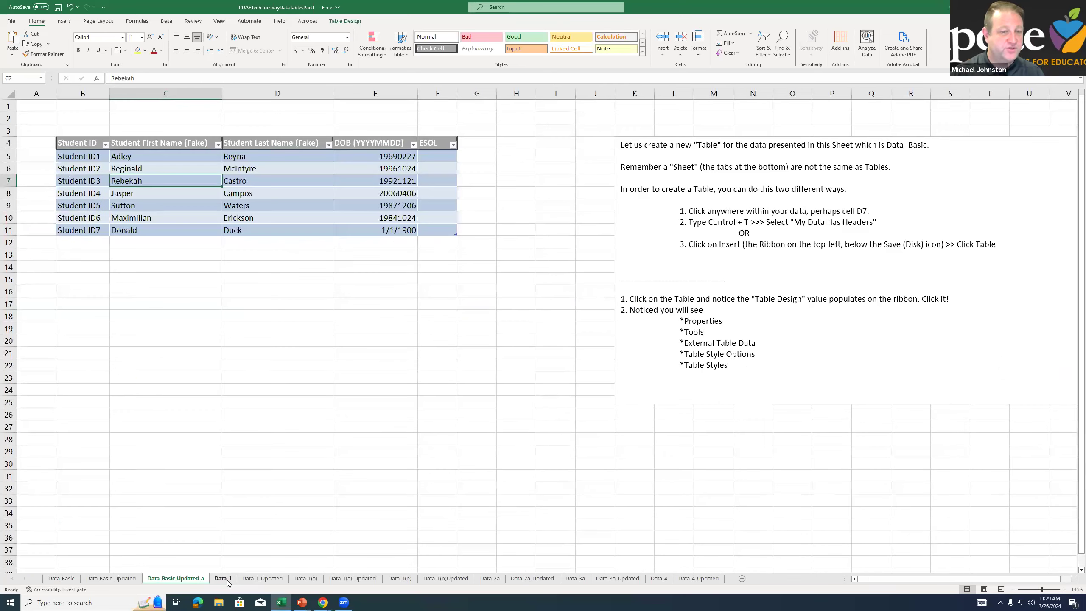
On the Data_1 sheet, copy the CONCATENATE date-of-birth formula from the instruction text box into cell F2
{"action": "left_click", "coordinate": [223, 578]}
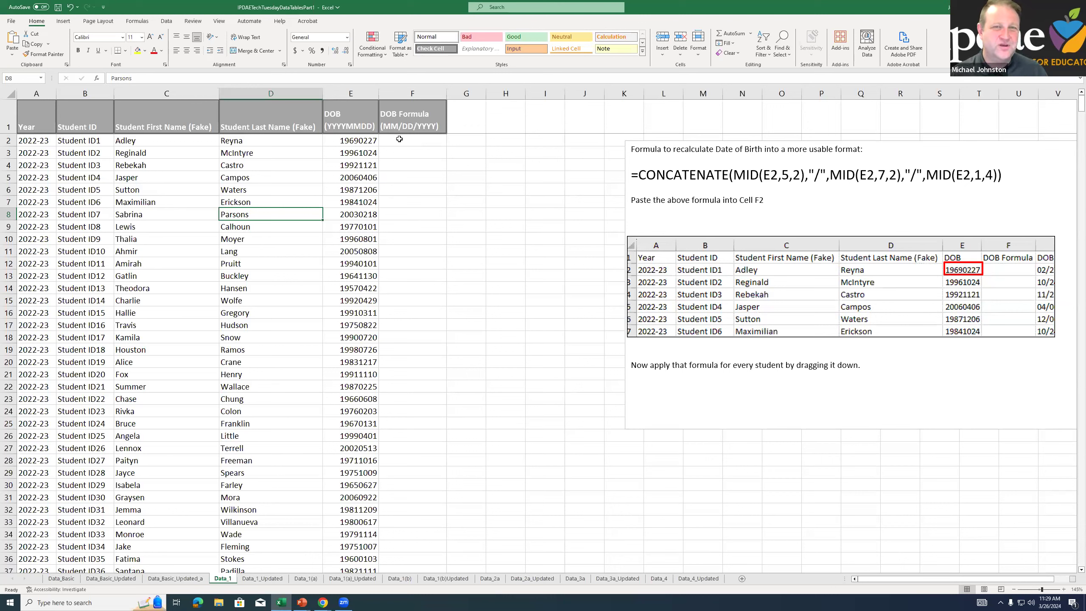
{"action": "left_click_drag", "start_coordinate": [1002, 173], "coordinate": [611, 174]}
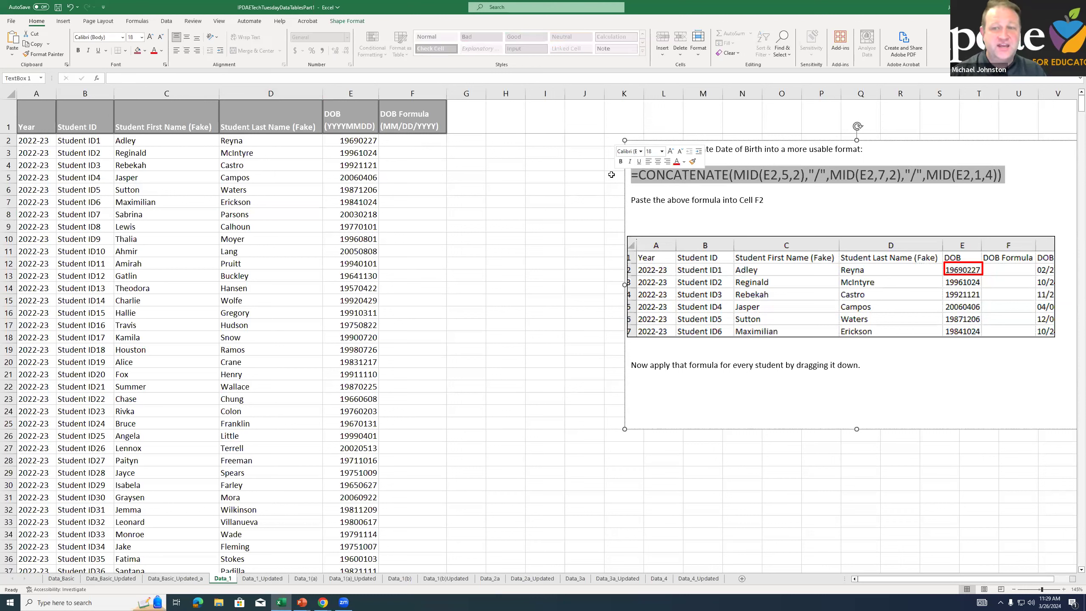
{"action": "right_click", "coordinate": [742, 173]}
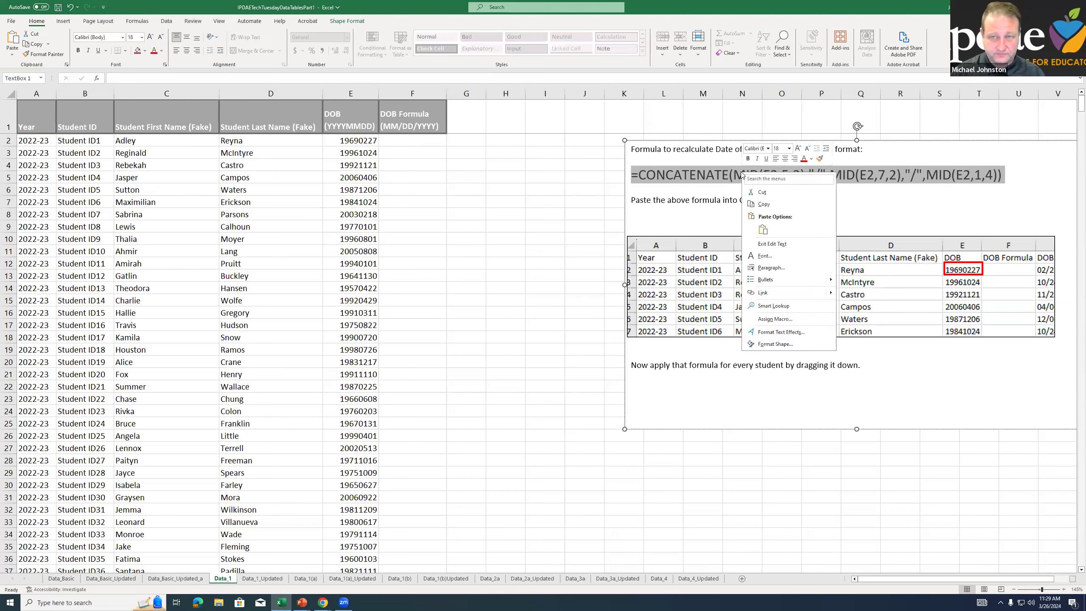
{"action": "left_click", "coordinate": [763, 204]}
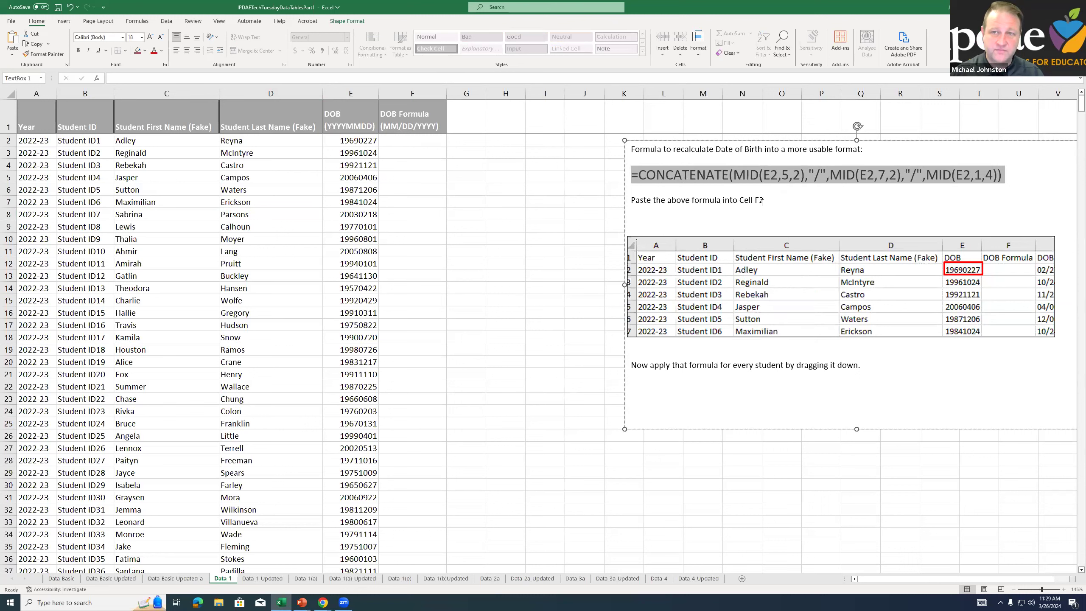
{"action": "left_click", "coordinate": [415, 141]}
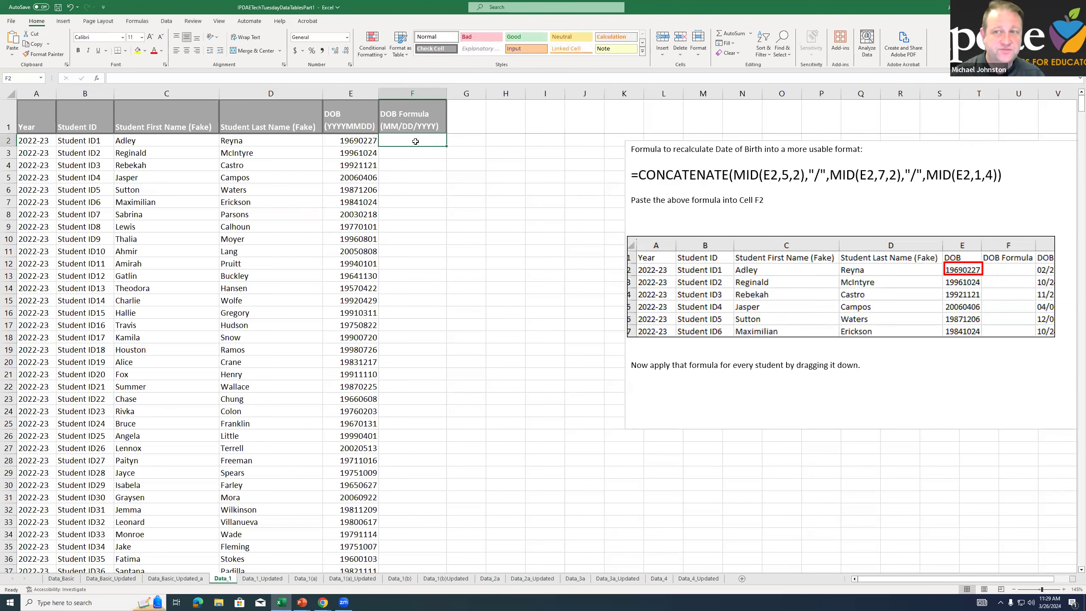
{"action": "right_click", "coordinate": [415, 142]}
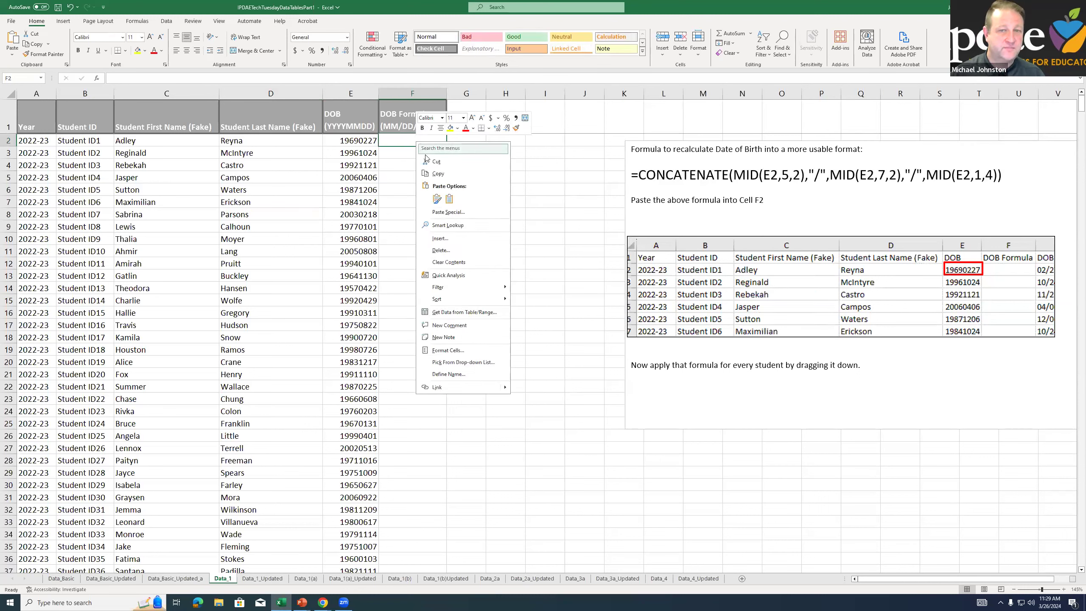
{"action": "left_click", "coordinate": [437, 199]}
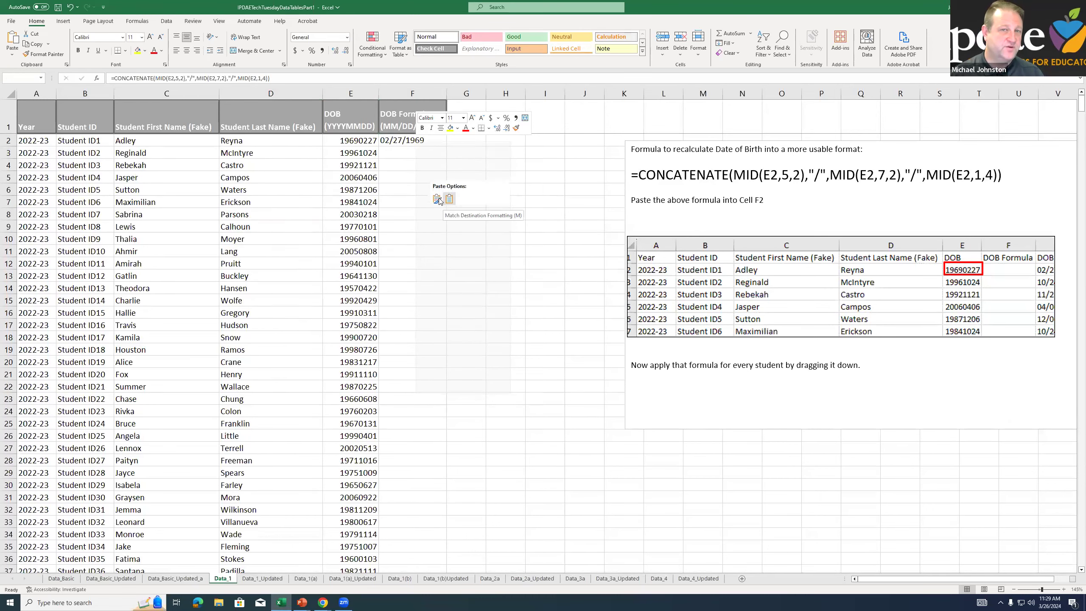
{"action": "left_click", "coordinate": [448, 200]}
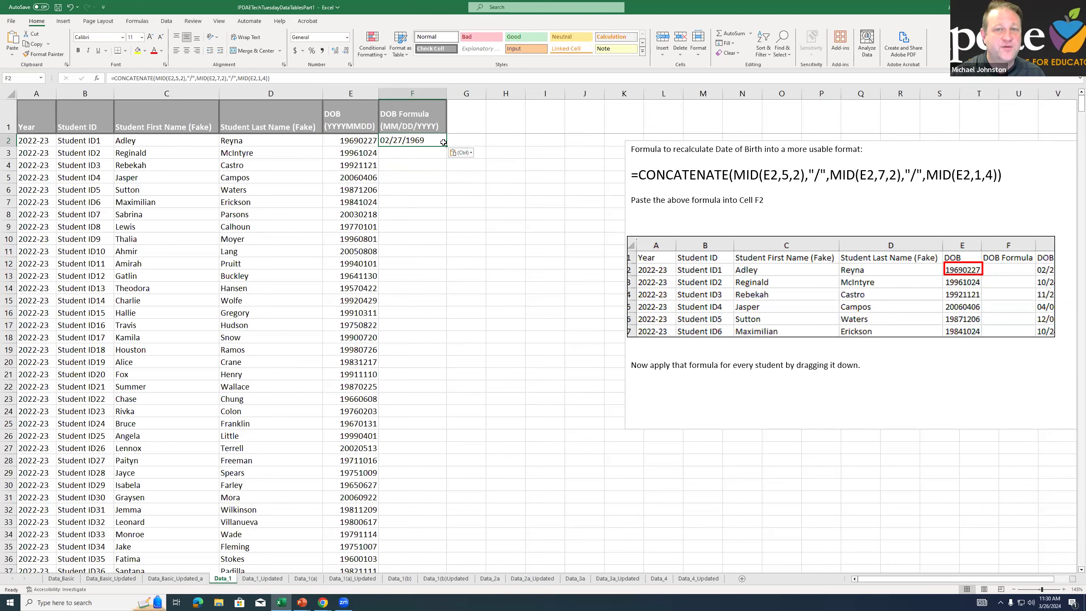
Fill the F2 formula down the DOB Formula column to row 999 and check several of the copied formulas
{"action": "scroll", "coordinate": [439, 141], "scroll_direction": "up", "scroll_amount": 5, "text": "ctrl"}
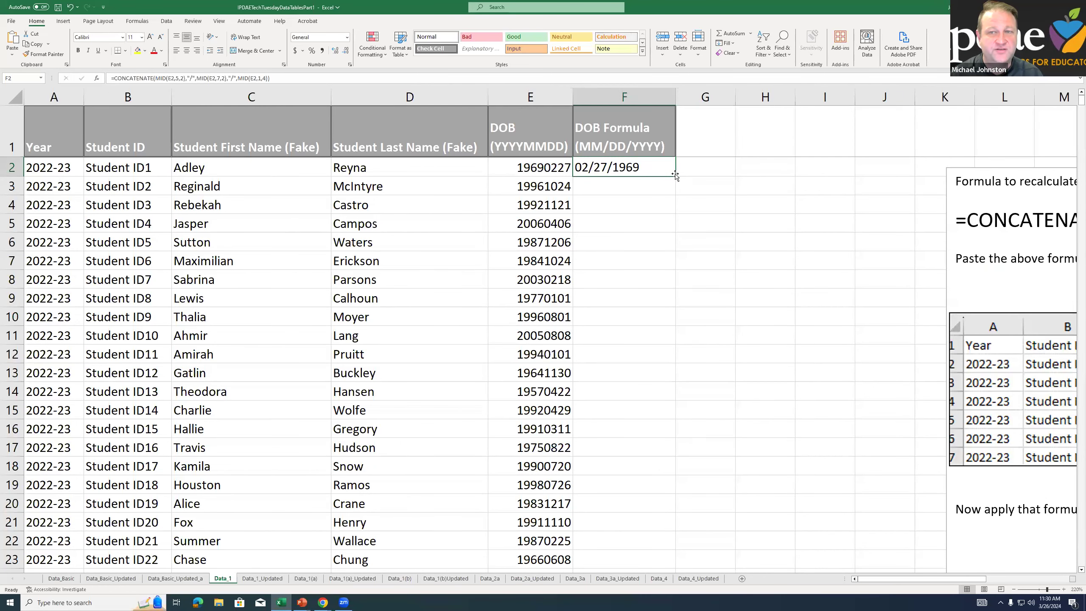
{"action": "mouse_move", "coordinate": [675, 175]}
{"action": "left_mouse_down"}
{"action": "mouse_move", "coordinate": [665, 601]}
{"action": "mouse_move", "coordinate": [649, 554]}
{"action": "left_mouse_up"}
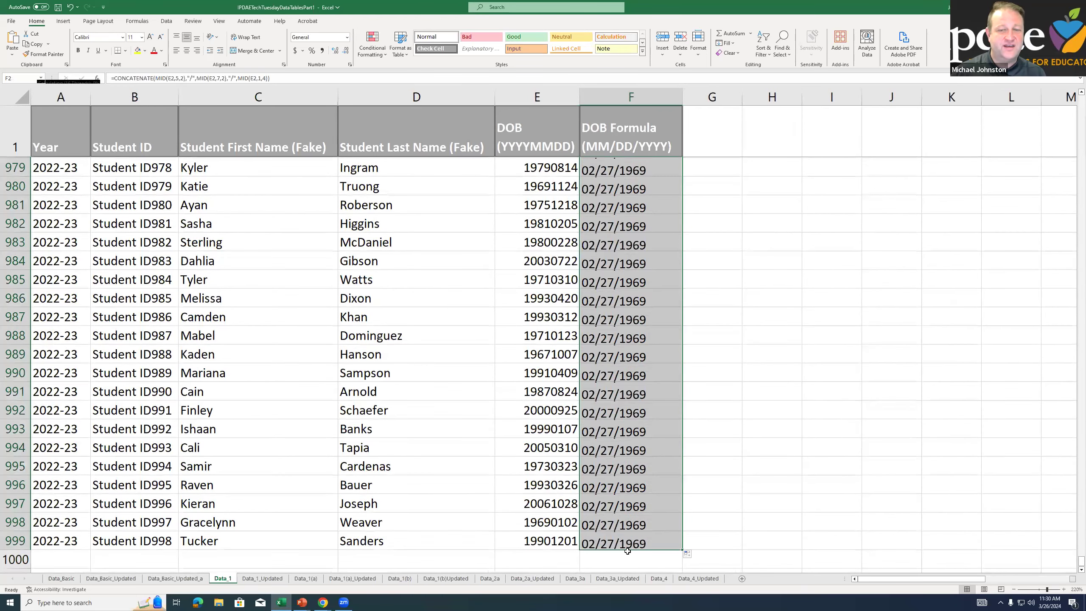
{"action": "left_click", "coordinate": [625, 468]}
{"action": "double_click", "coordinate": [625, 468]}
{"action": "left_click", "coordinate": [625, 372]}
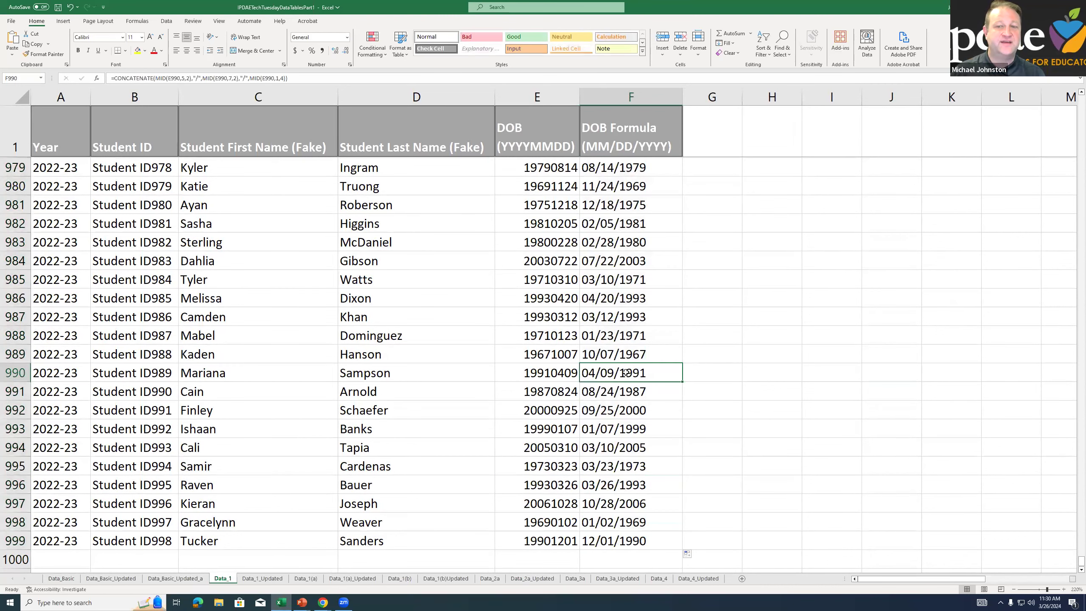
{"action": "double_click", "coordinate": [625, 372]}
{"action": "left_click", "coordinate": [631, 299]}
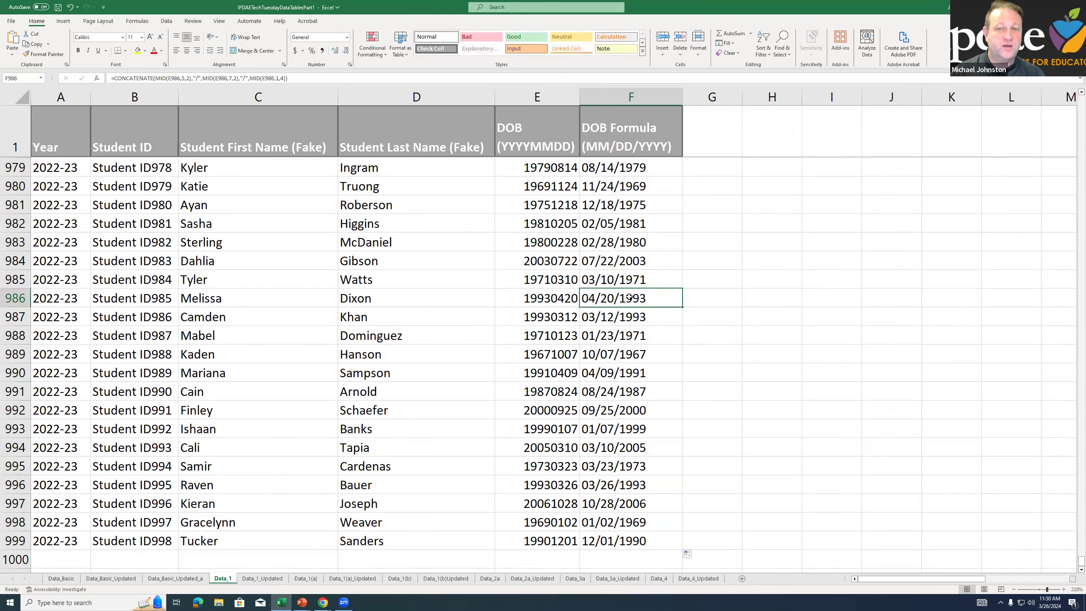
{"action": "double_click", "coordinate": [630, 297]}
{"action": "left_click", "coordinate": [618, 261]}
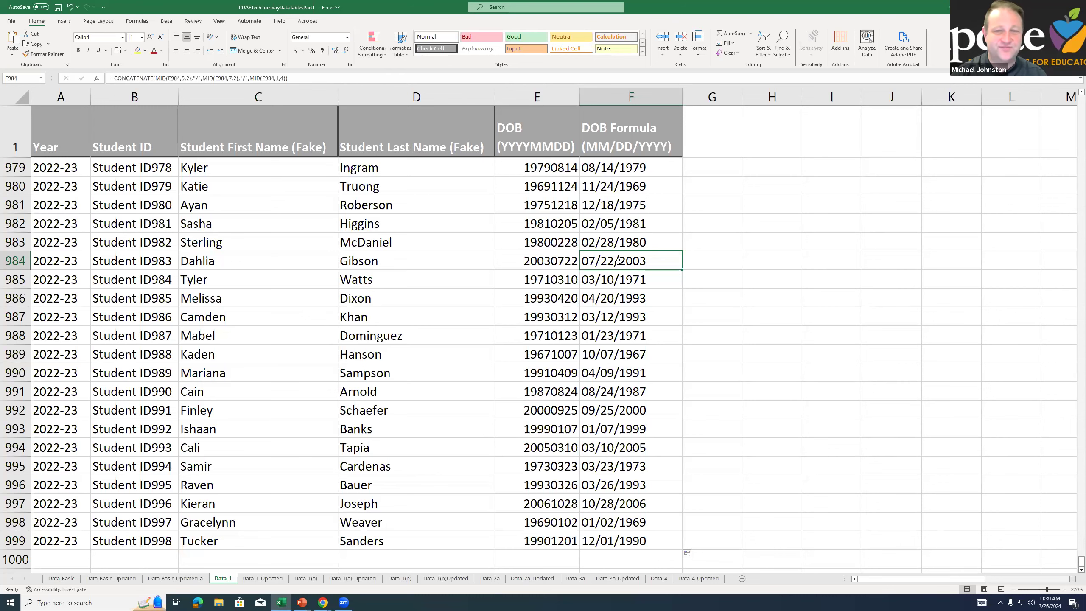
Return to the start of the DOB Formula column and examine the student rows with their converted dates
{"action": "key", "text": "ctrl+Up"}
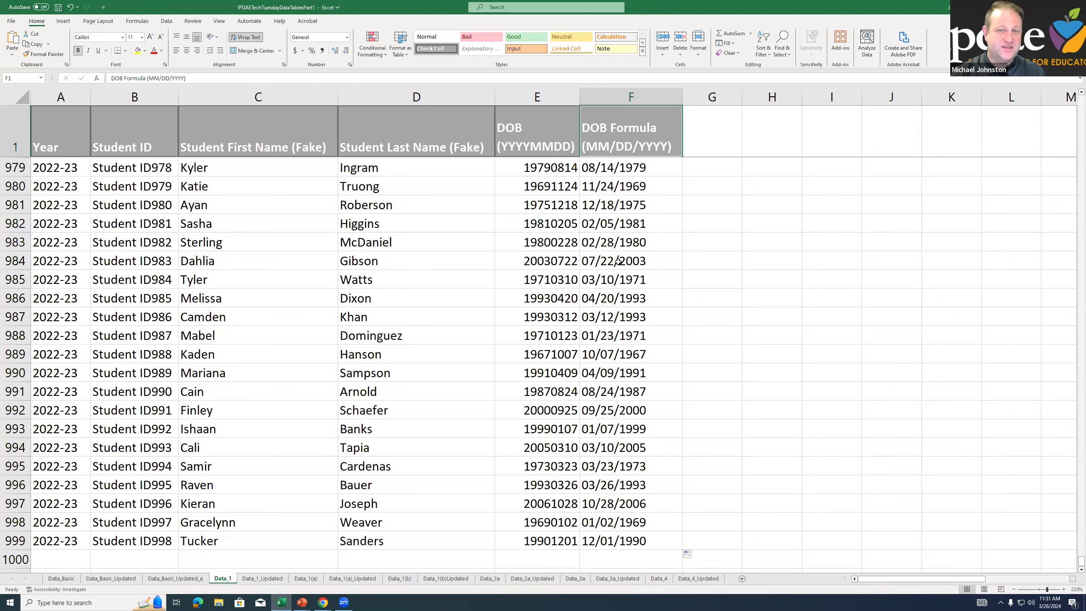
{"action": "key", "text": "Down"}
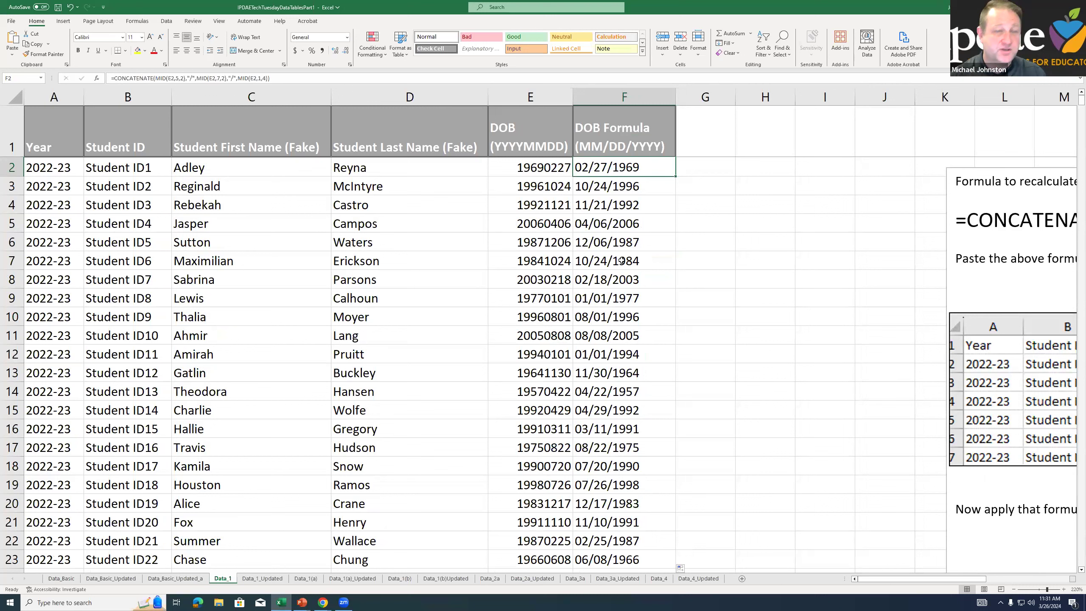
{"action": "left_click", "coordinate": [593, 354]}
{"action": "left_click", "coordinate": [105, 323]}
{"action": "left_click", "coordinate": [39, 329]}
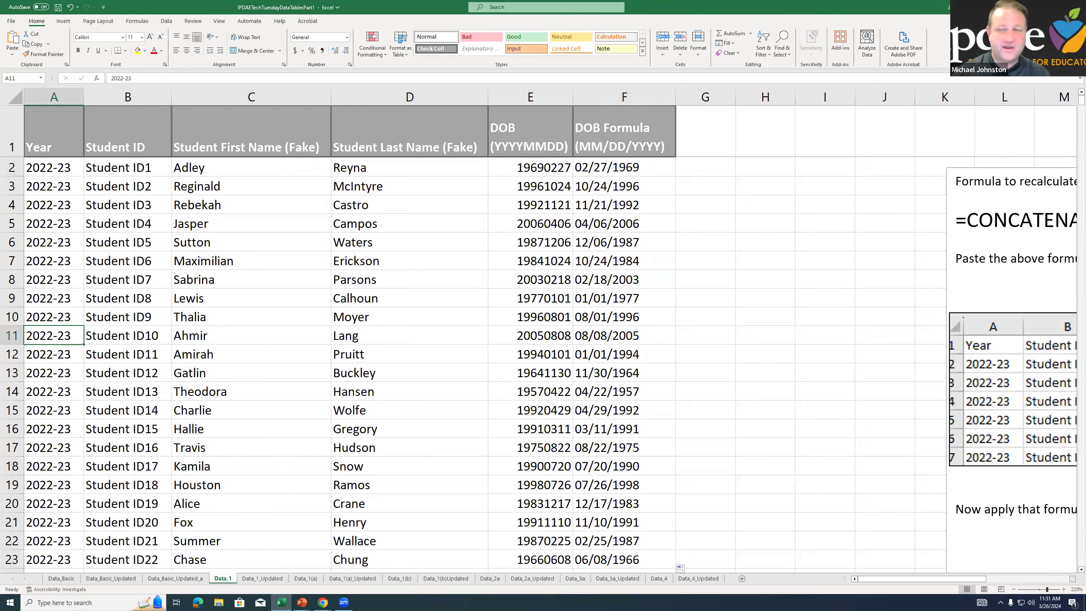
Start a new student record in row 1000 with the year 2022-23 and the student's ID
{"action": "scroll", "coordinate": [1073, 104], "scroll_direction": "down", "scroll_amount": 20}
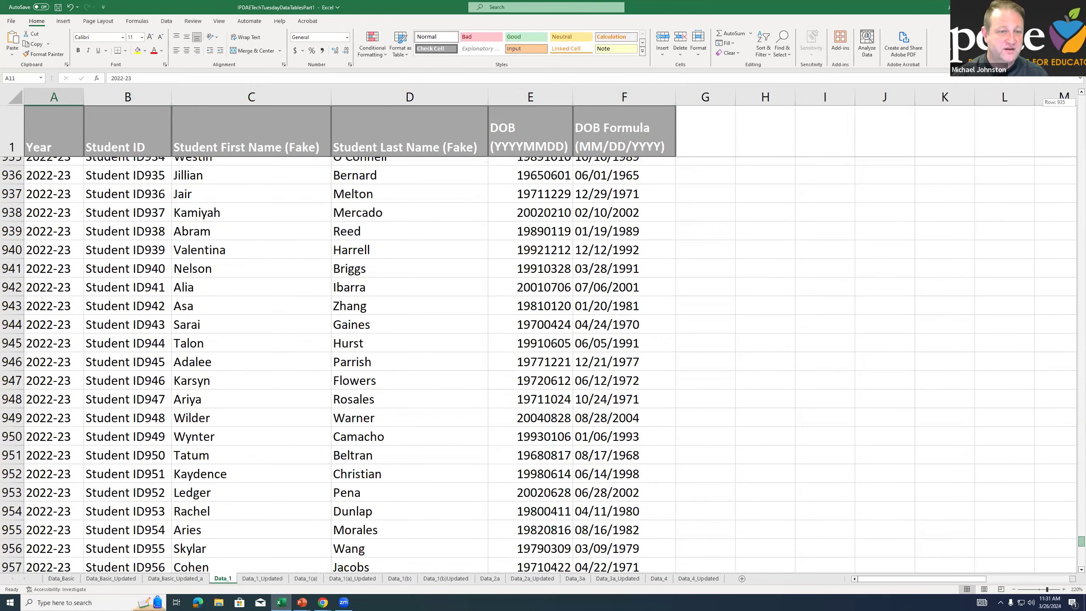
{"action": "left_click", "coordinate": [48, 459]}
{"action": "left_click", "coordinate": [66, 470]}
{"action": "type", "text": "2022"}
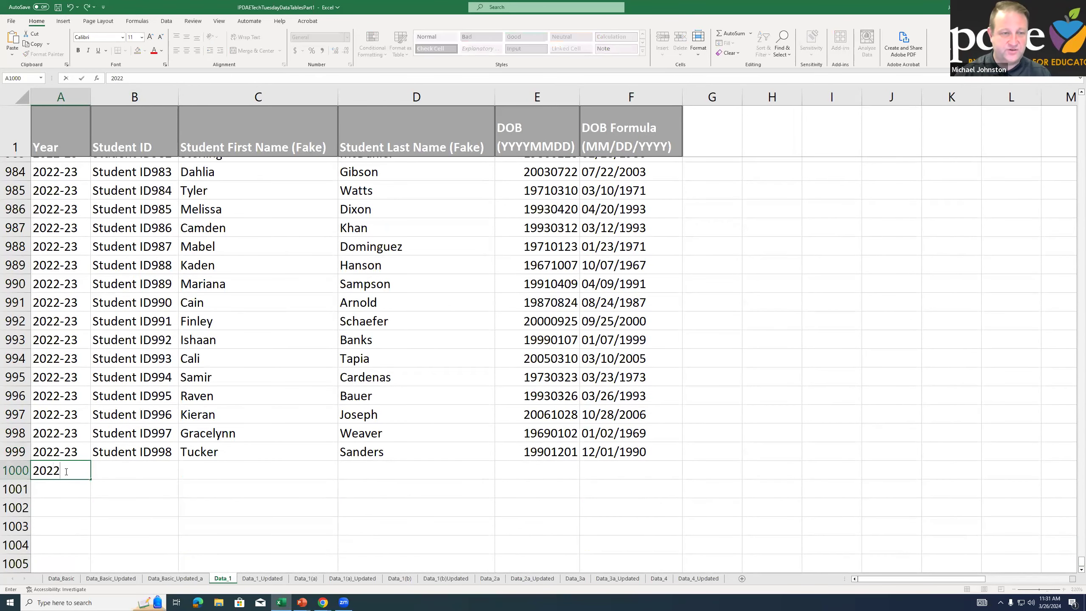
{"action": "type", "text": "-23"}
{"action": "key", "text": "Tab"}
{"action": "type", "text": "S"}
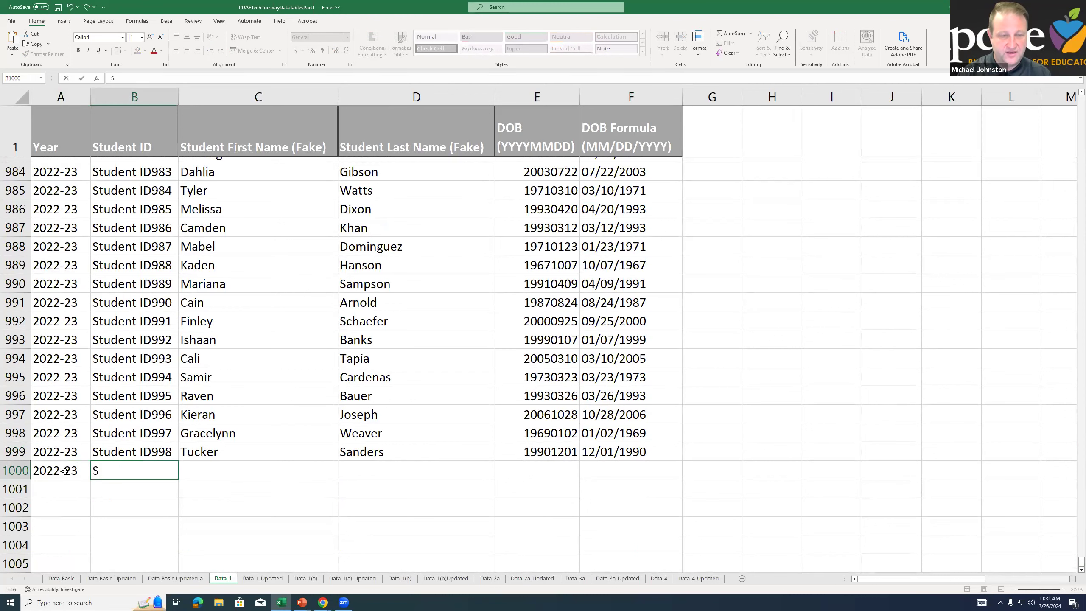
{"action": "type", "text": "tudent ID000999"}
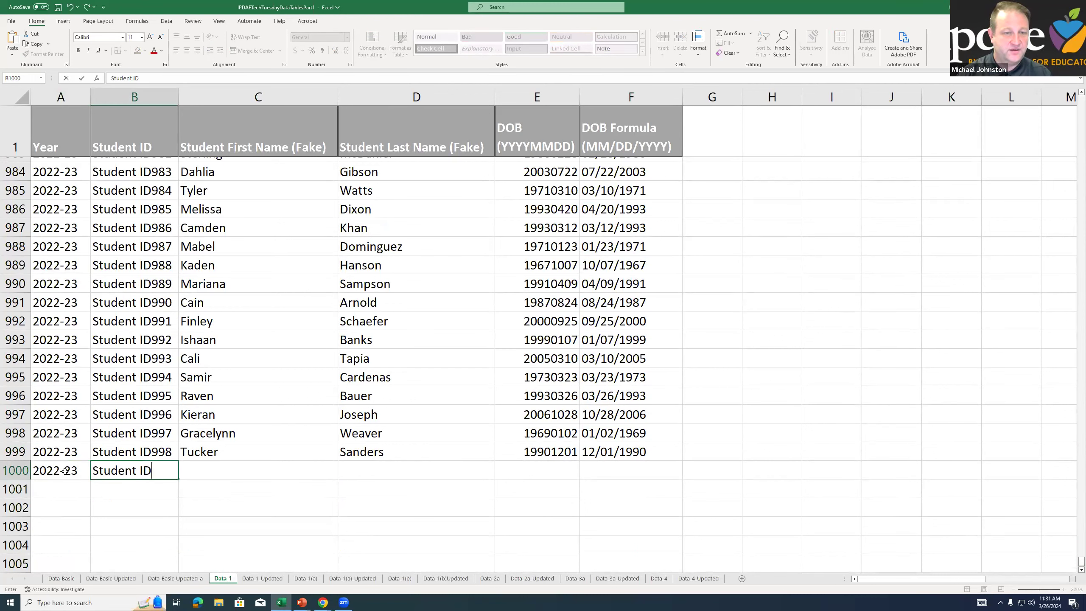
{"action": "key", "text": "Tab"}
Complete row 1000 with the student's first name, last name and YYYYMMDD date of birth, and check the formula in F1000
{"action": "type", "text": "Daffy"}
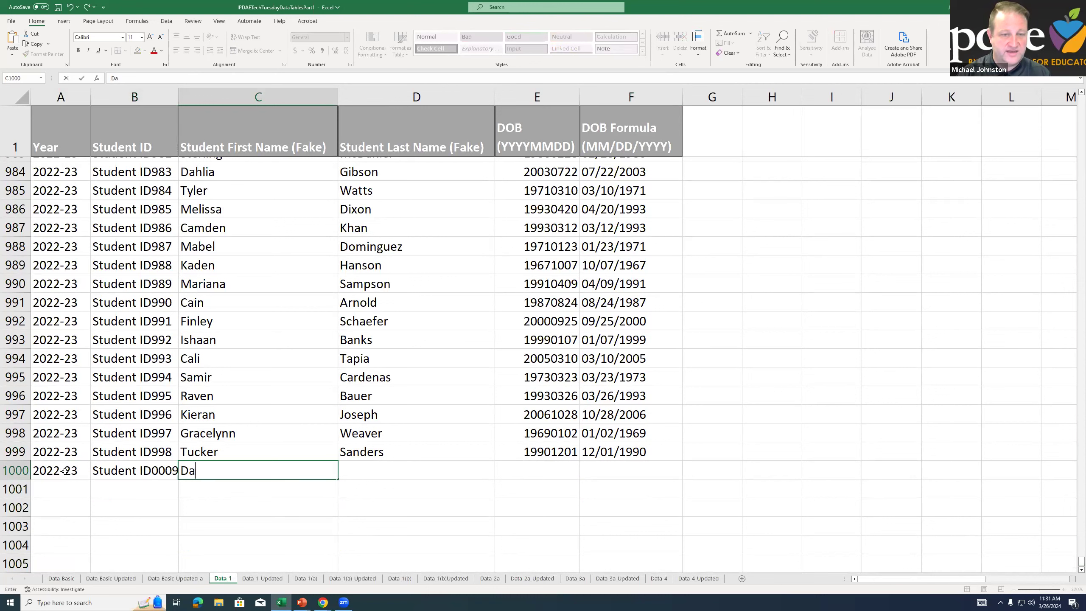
{"action": "key", "text": "Tab"}
{"action": "type", "text": "Duck"}
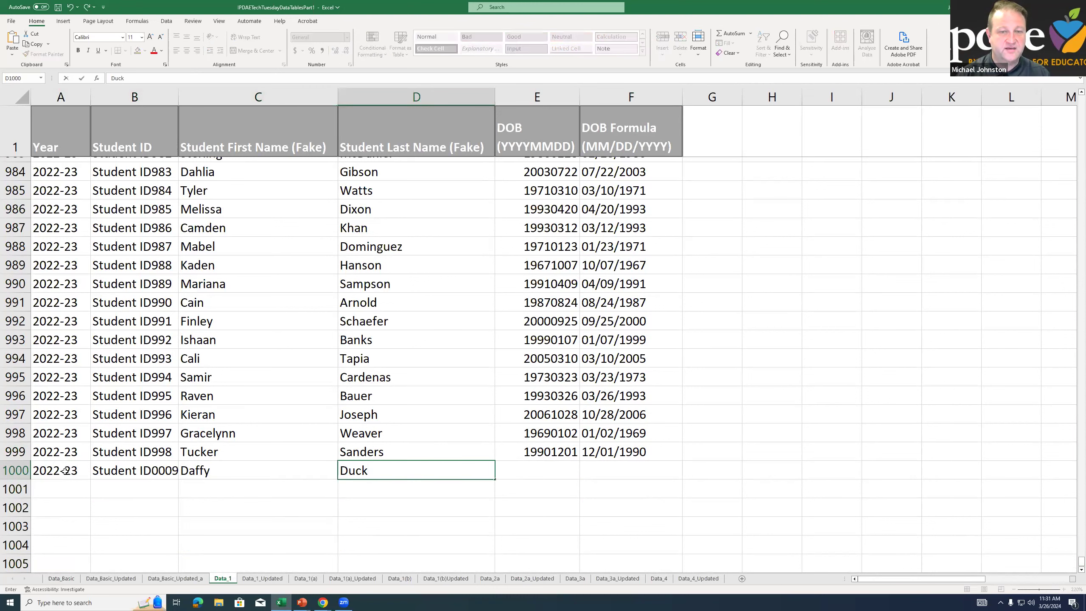
{"action": "key", "text": "Tab"}
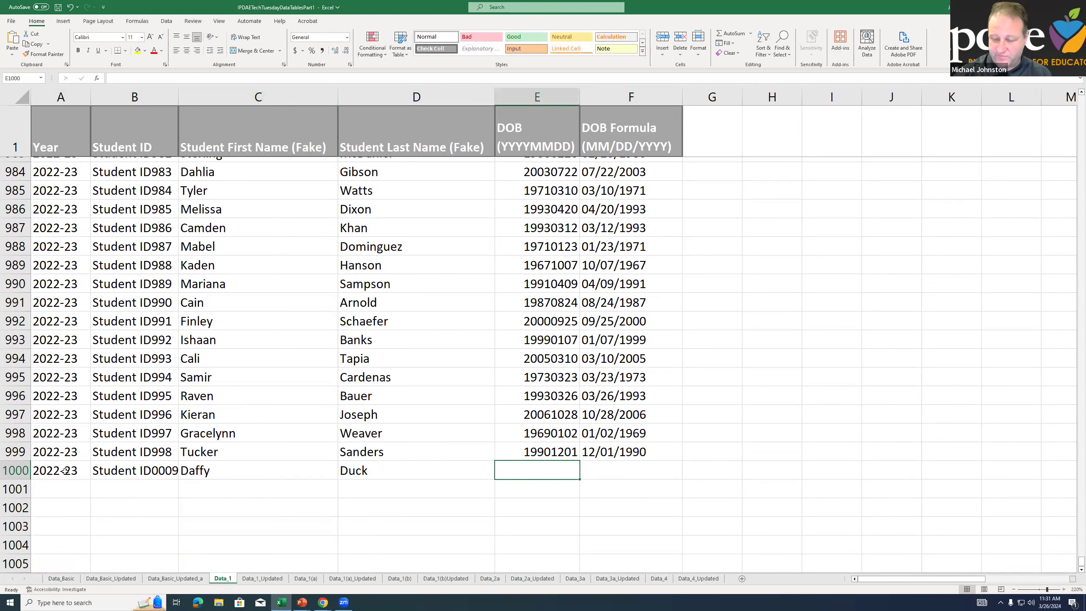
{"action": "type", "text": "19000101"}
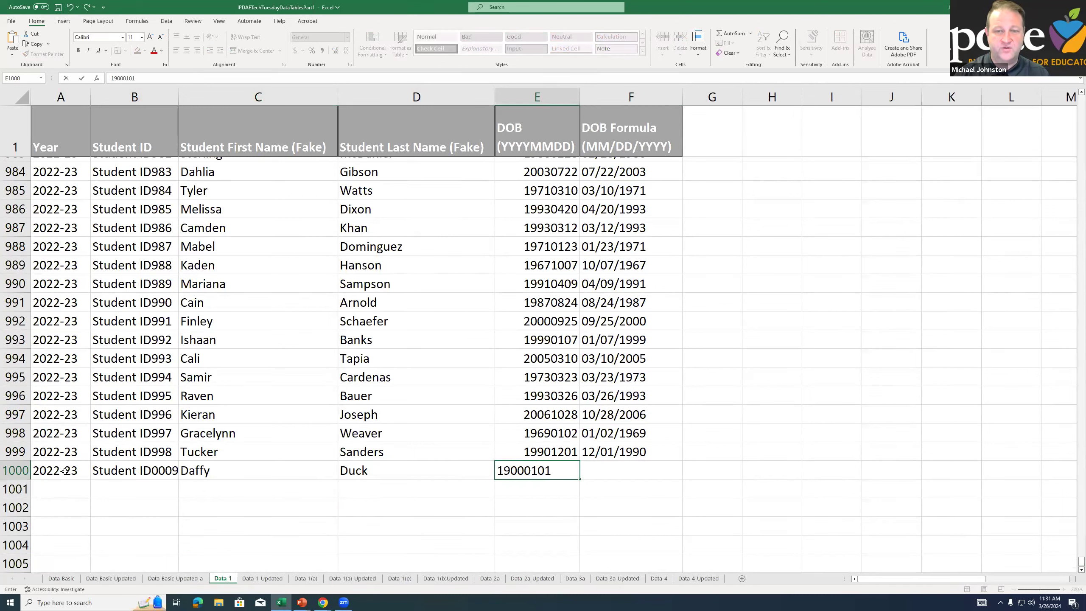
{"action": "key", "text": "Return"}
{"action": "left_click", "coordinate": [630, 474]}
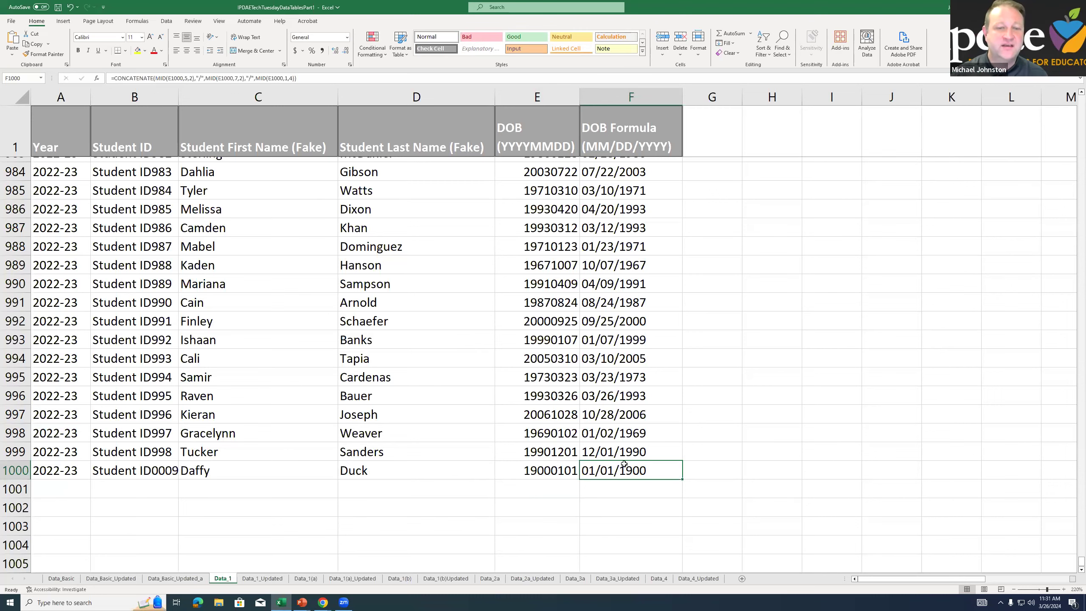
Switch to the Data_1_Updated sheet, examine its DOB Formula column and highlight the CONCATENATE formula in the instructions
{"action": "left_click", "coordinate": [278, 577]}
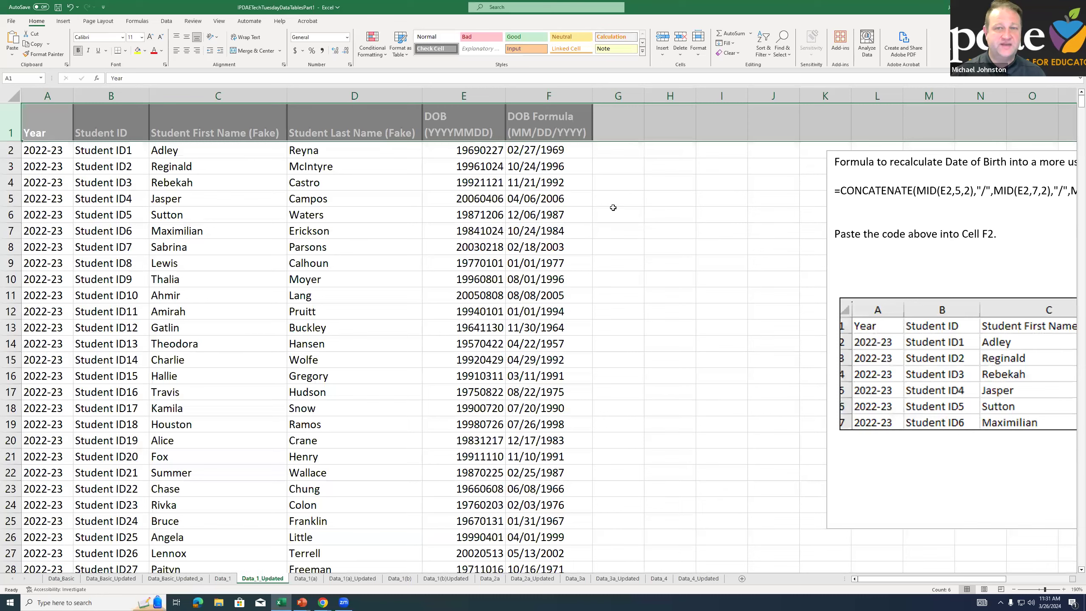
{"action": "left_click", "coordinate": [612, 207]}
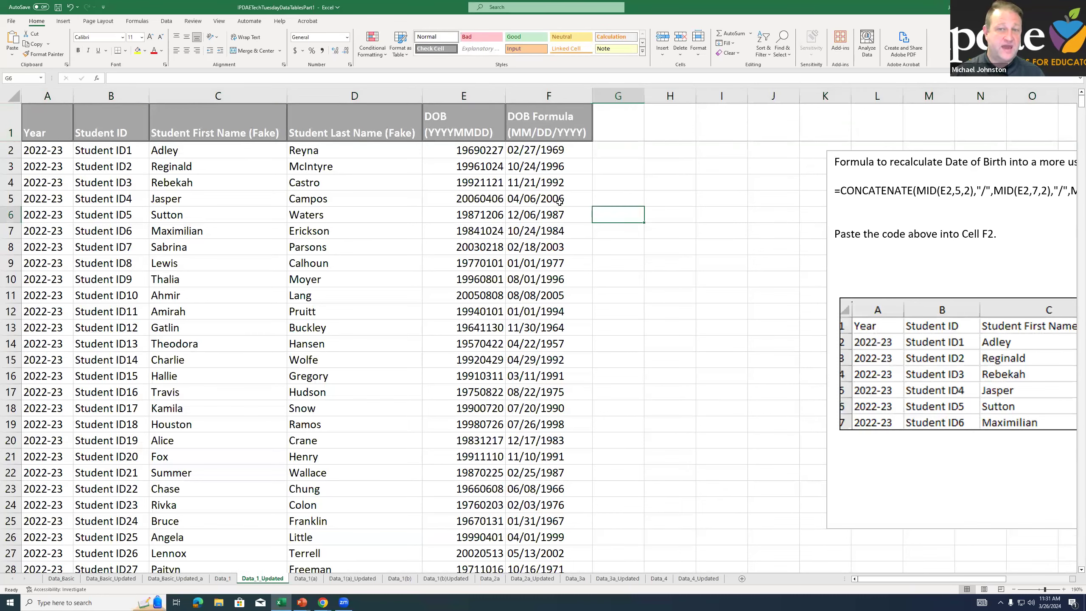
{"action": "left_click_drag", "start_coordinate": [551, 157], "coordinate": [551, 254]}
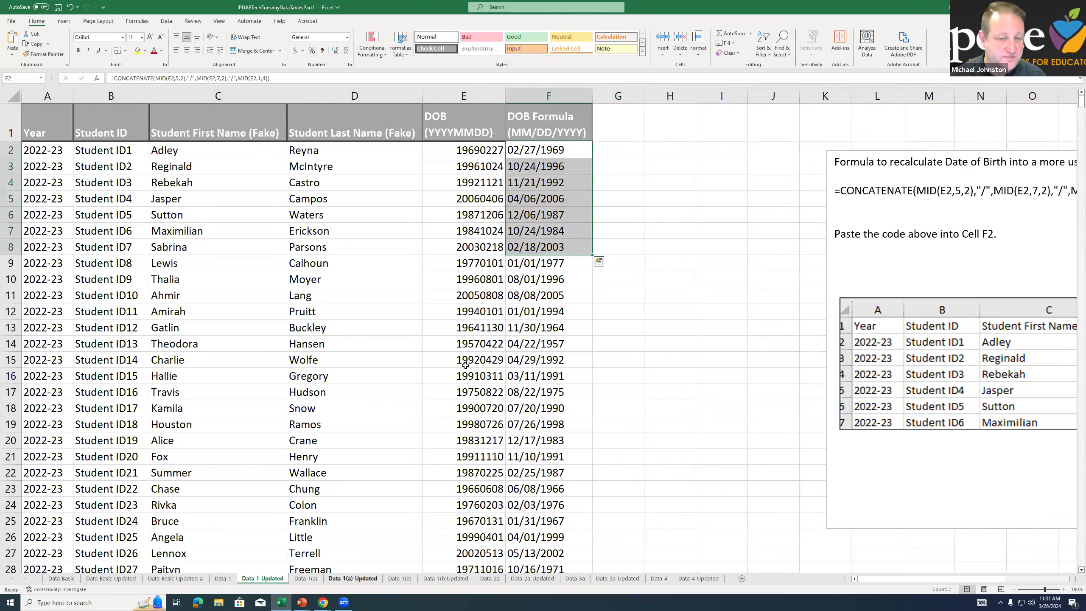
{"action": "left_click", "coordinate": [537, 330]}
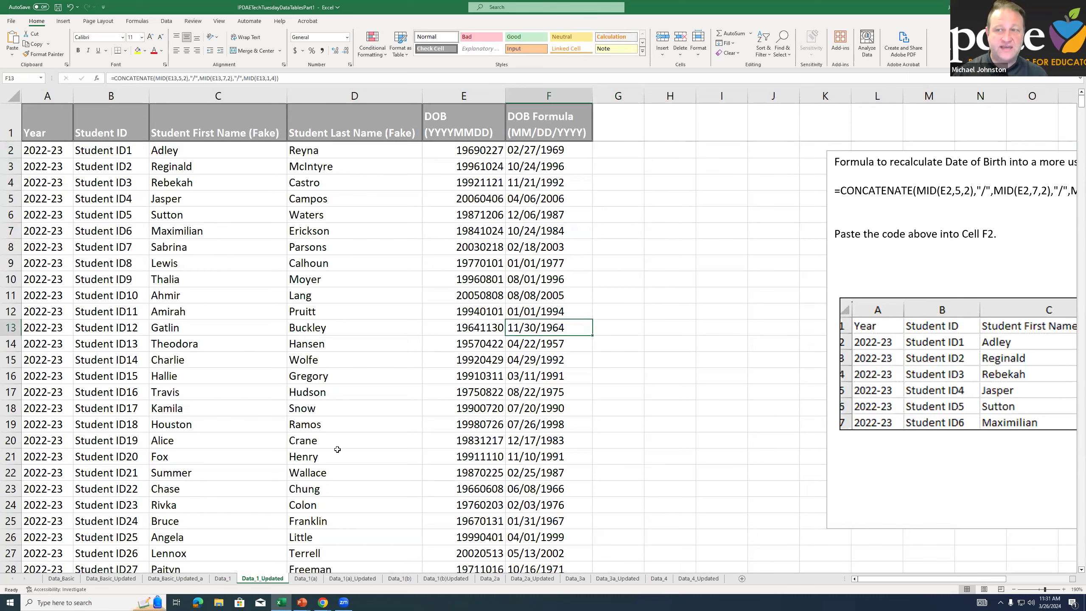
{"action": "left_click_drag", "start_coordinate": [835, 190], "coordinate": [1047, 190]}
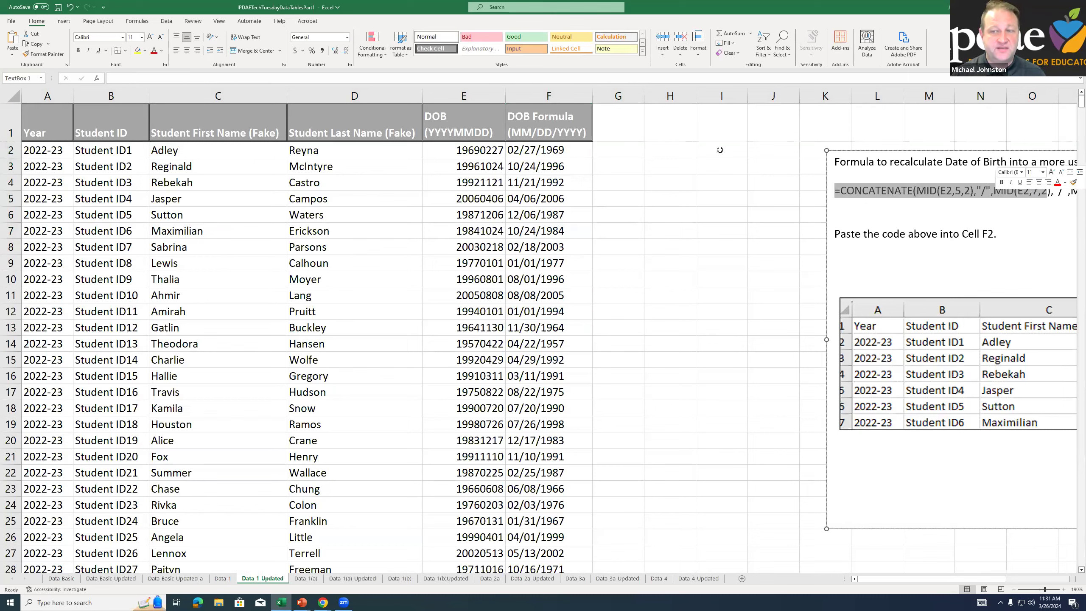
Switch to the Data_1(a) sheet, compare it with Data_1, and select a cell inside the student data
{"action": "key", "text": "Escape"}
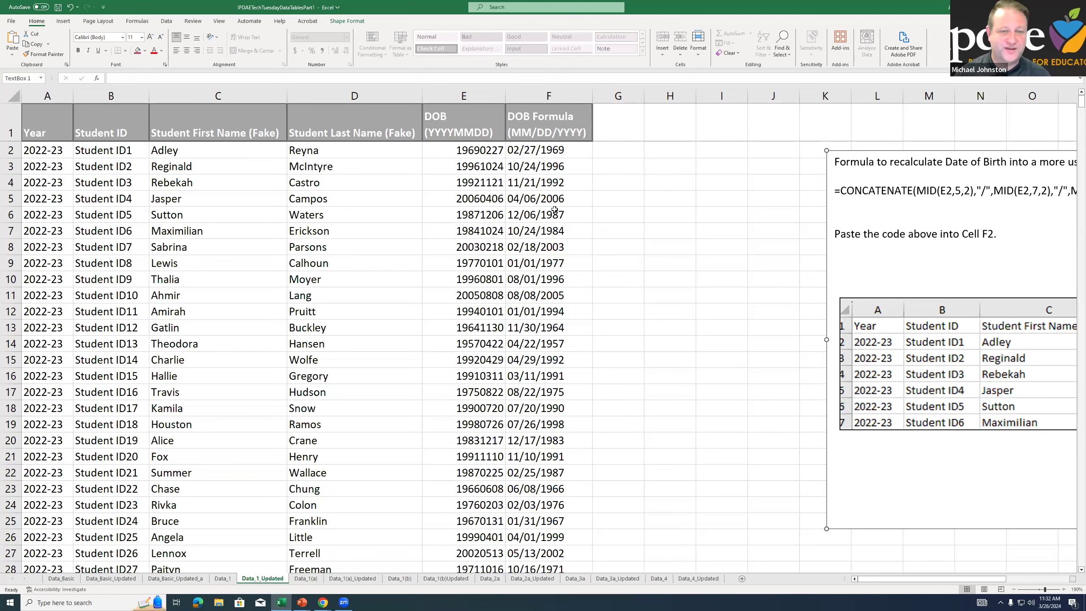
{"action": "left_click", "coordinate": [314, 579]}
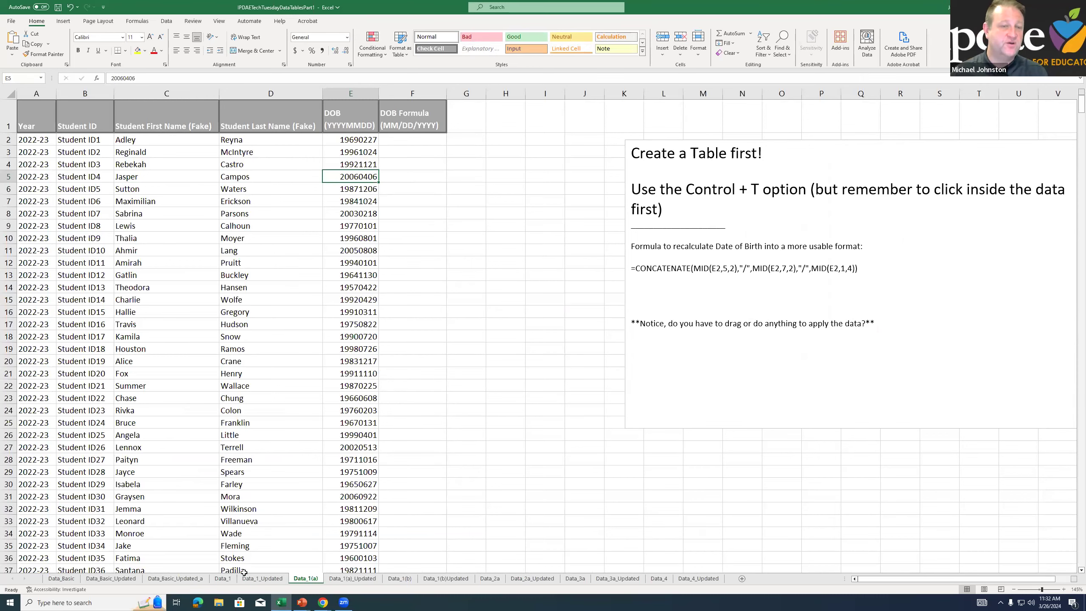
{"action": "left_click", "coordinate": [223, 578]}
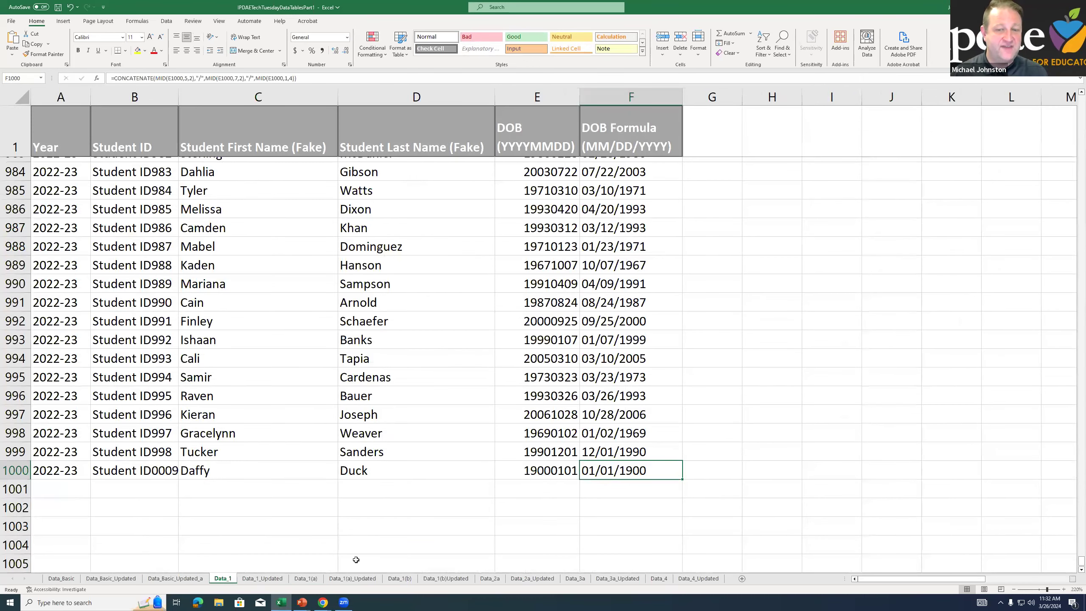
{"action": "left_click", "coordinate": [306, 578]}
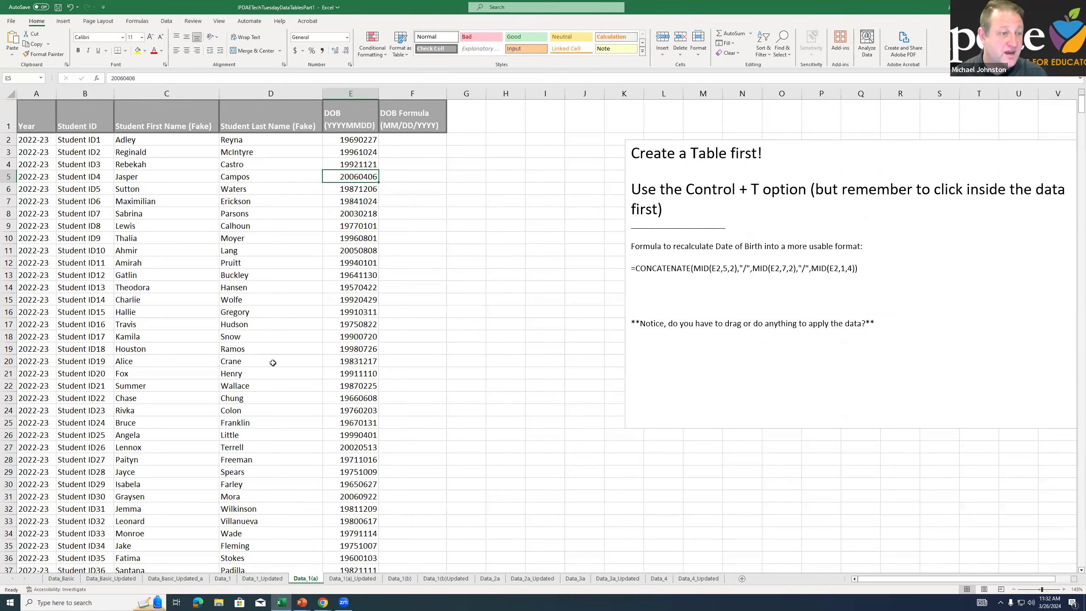
{"action": "left_click", "coordinate": [305, 184]}
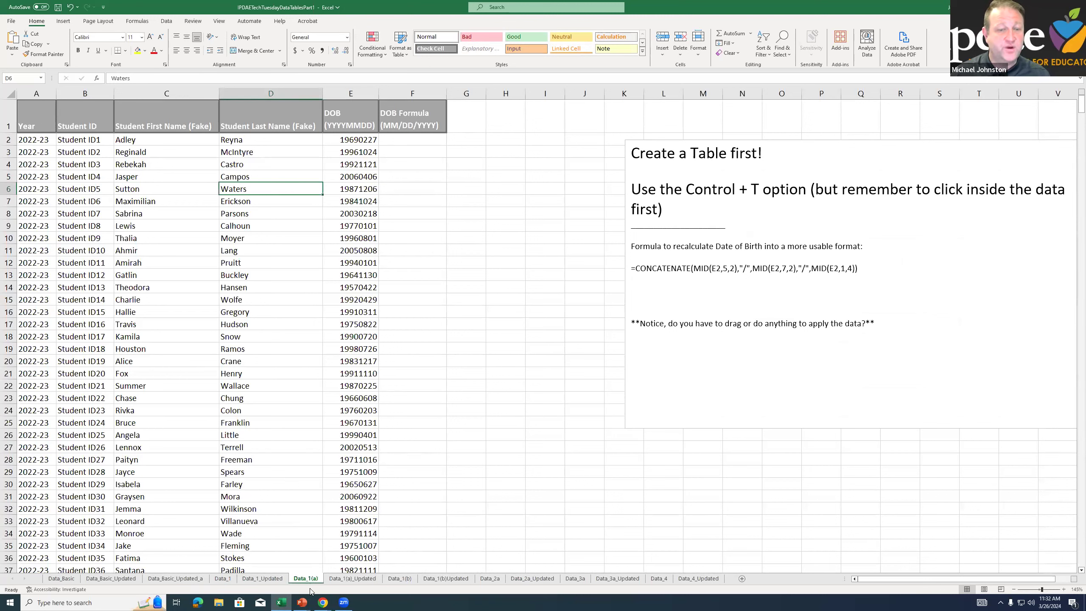
{"action": "left_click", "coordinate": [245, 298]}
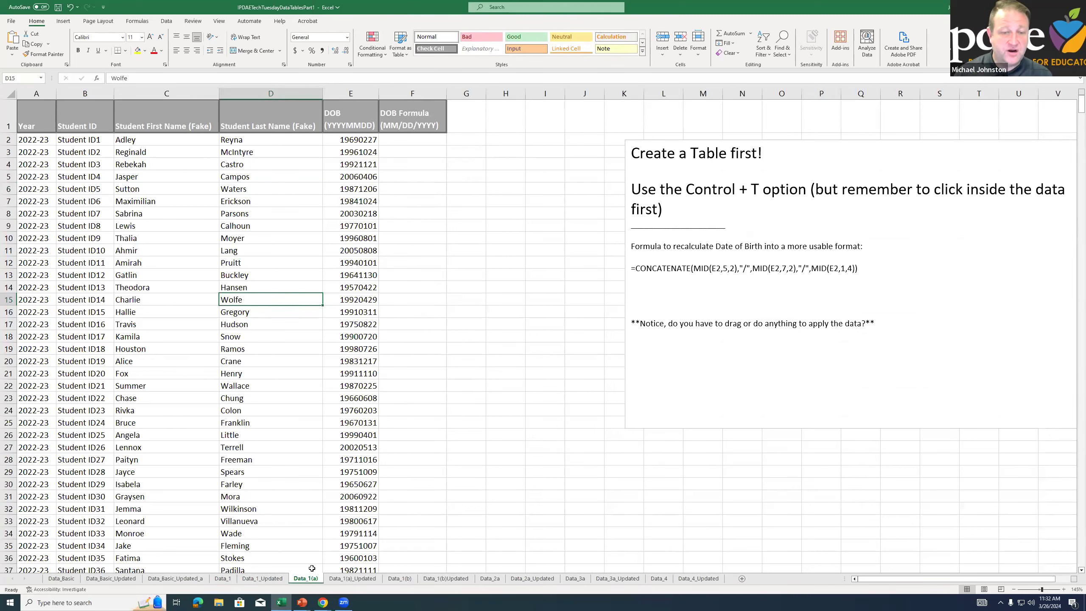
Check the data range proposed for a new table with headers, from the header row down to the last student record
{"action": "left_click", "coordinate": [203, 283]}
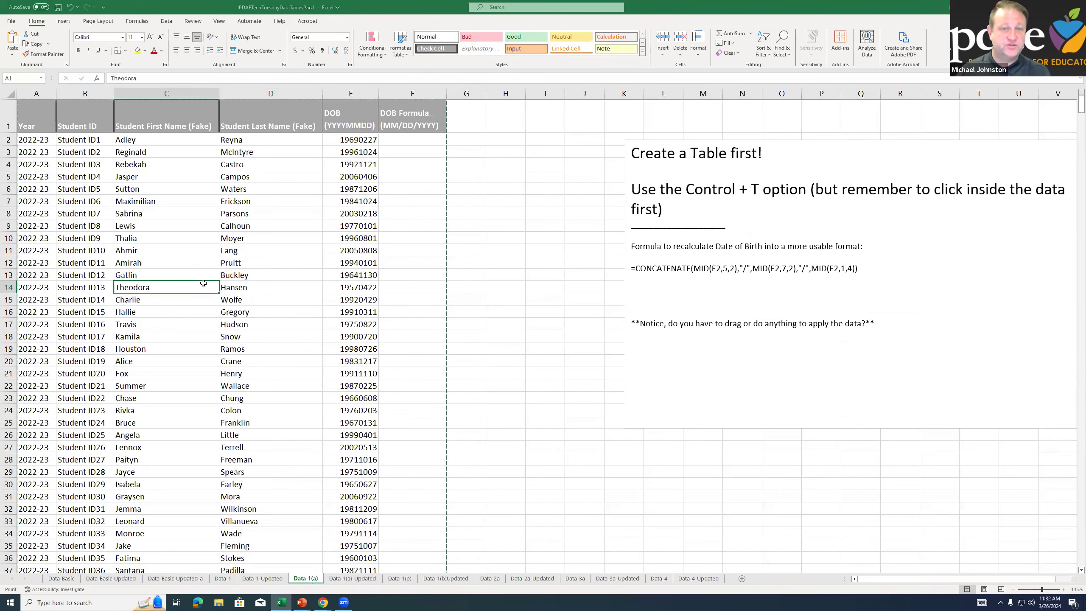
{"action": "key", "text": "ctrl+t"}
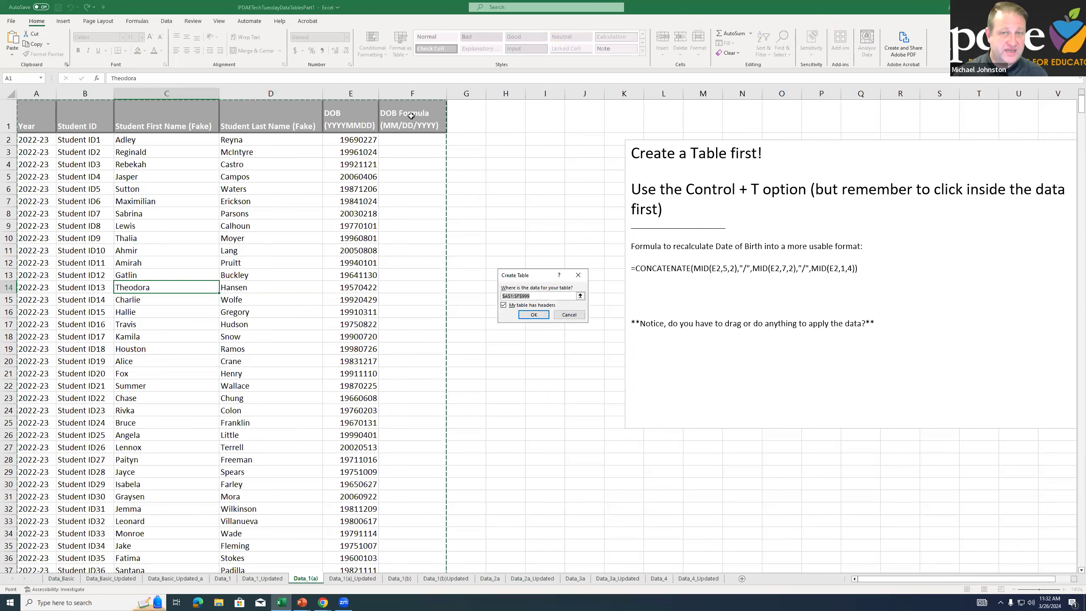
{"action": "left_click_drag", "start_coordinate": [1073, 105], "coordinate": [1056, 537]}
{"action": "left_click", "coordinate": [1081, 553]}
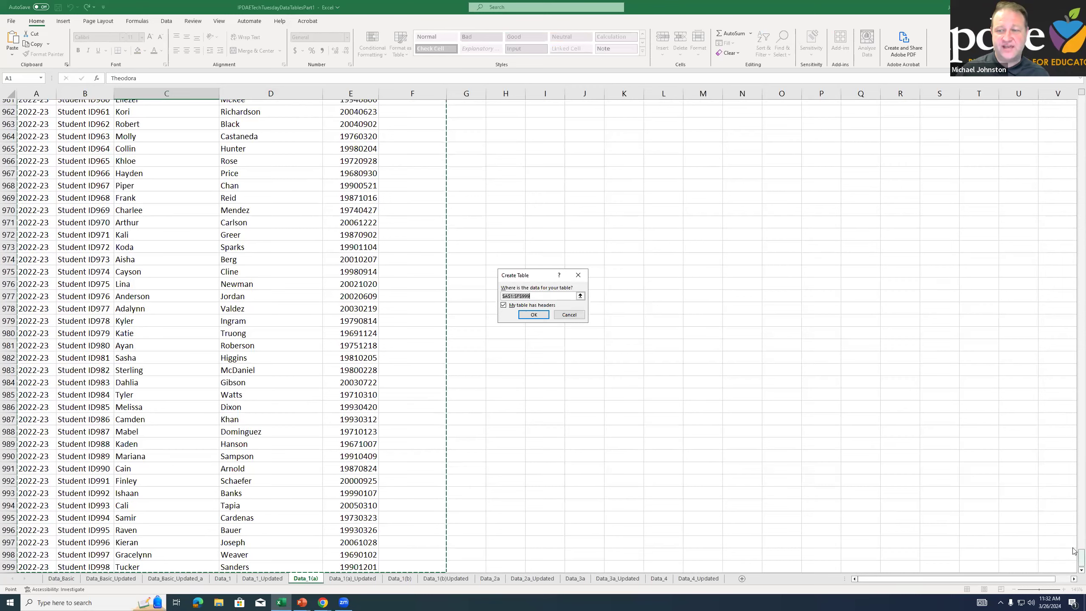
{"action": "left_click_drag", "start_coordinate": [1080, 557], "coordinate": [1056, 91]}
{"action": "left_click", "coordinate": [172, 138]}
{"action": "key", "text": "Escape"}
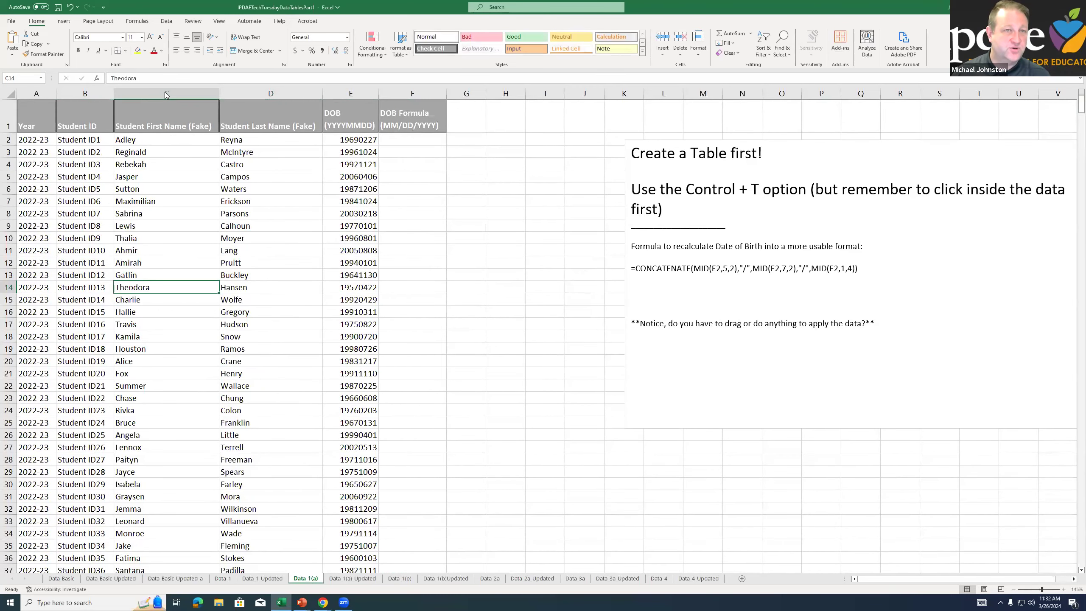
{"action": "left_click", "coordinate": [63, 21]}
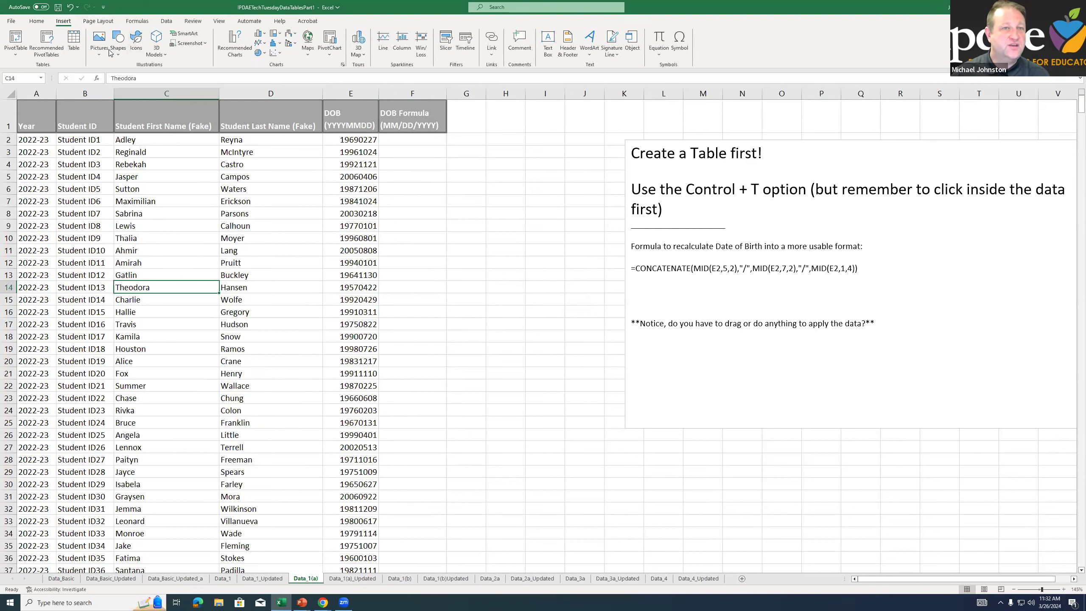
{"action": "left_click", "coordinate": [73, 43]}
{"action": "key", "text": "Escape"}
{"action": "key", "text": "Left"}
{"action": "left_click", "coordinate": [271, 331]}
{"action": "left_click", "coordinate": [166, 225]}
{"action": "left_click", "coordinate": [99, 287]}
{"action": "left_click", "coordinate": [230, 288]}
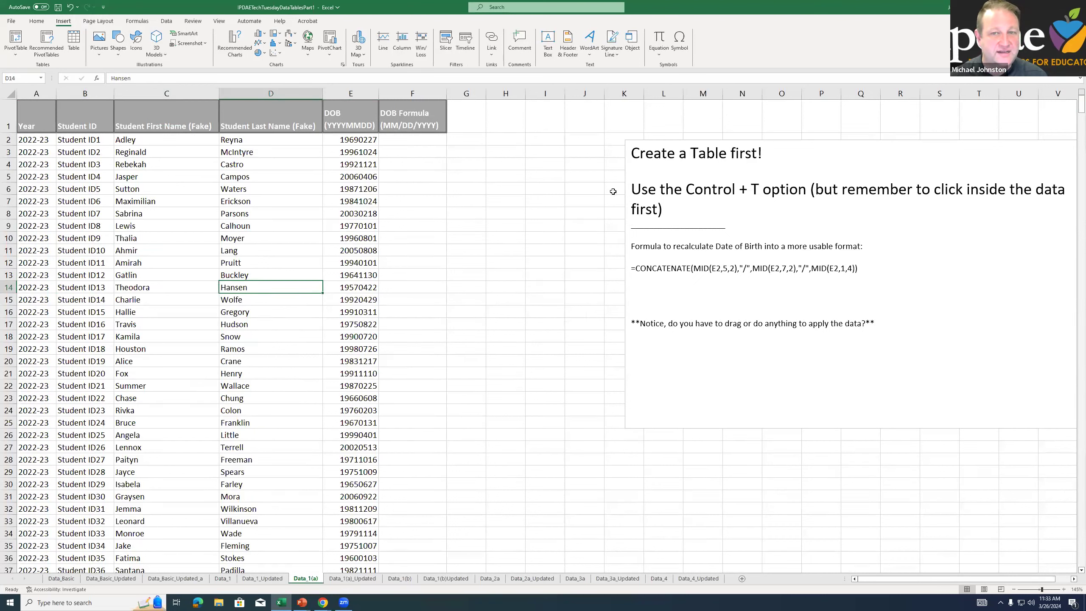
{"action": "left_click", "coordinate": [597, 175]}
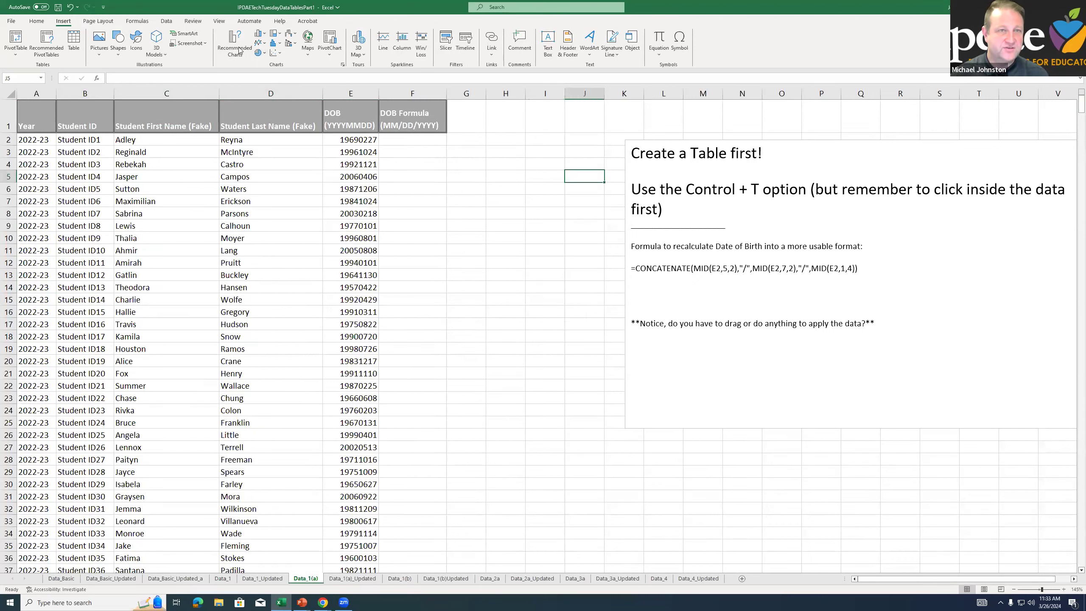
{"action": "left_click", "coordinate": [73, 40]}
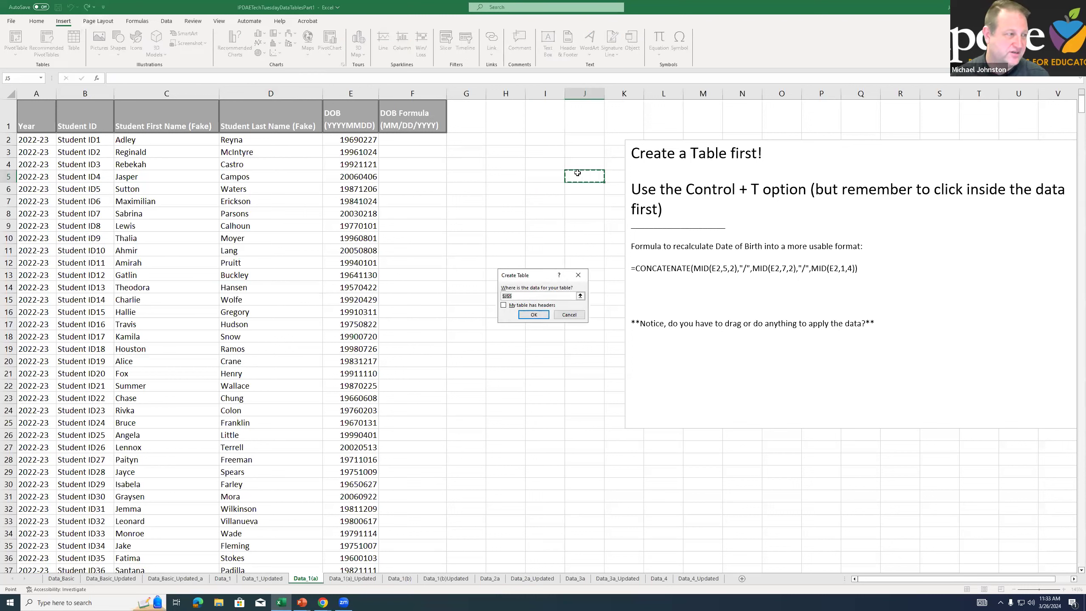
{"action": "key", "text": "Escape"}
Create a table with headers from the student data range A1:F999 on Data_1(a)
{"action": "left_click", "coordinate": [233, 189]}
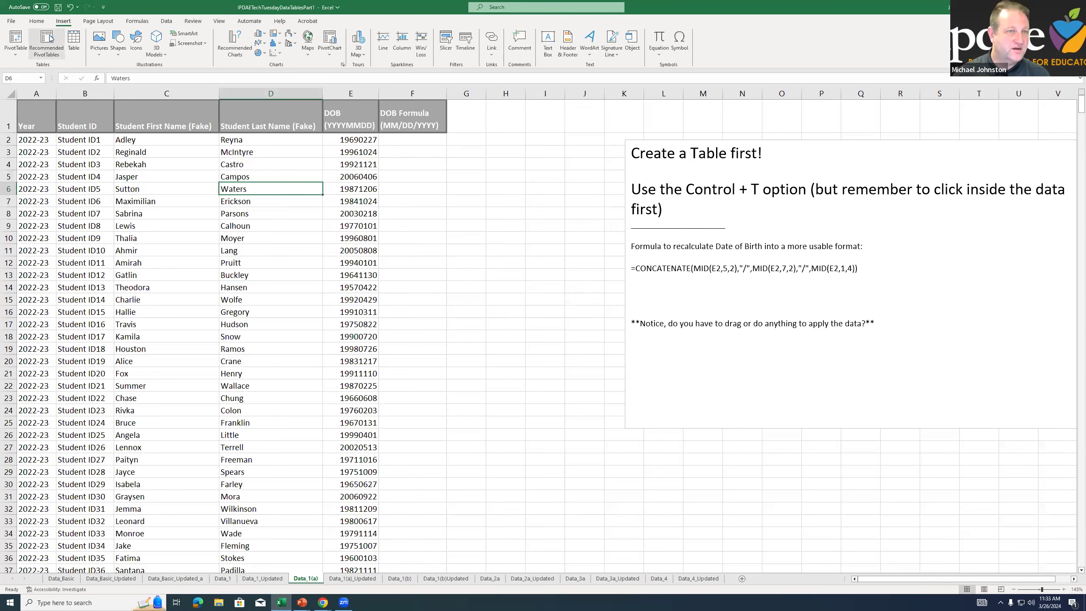
{"action": "left_click", "coordinate": [74, 41]}
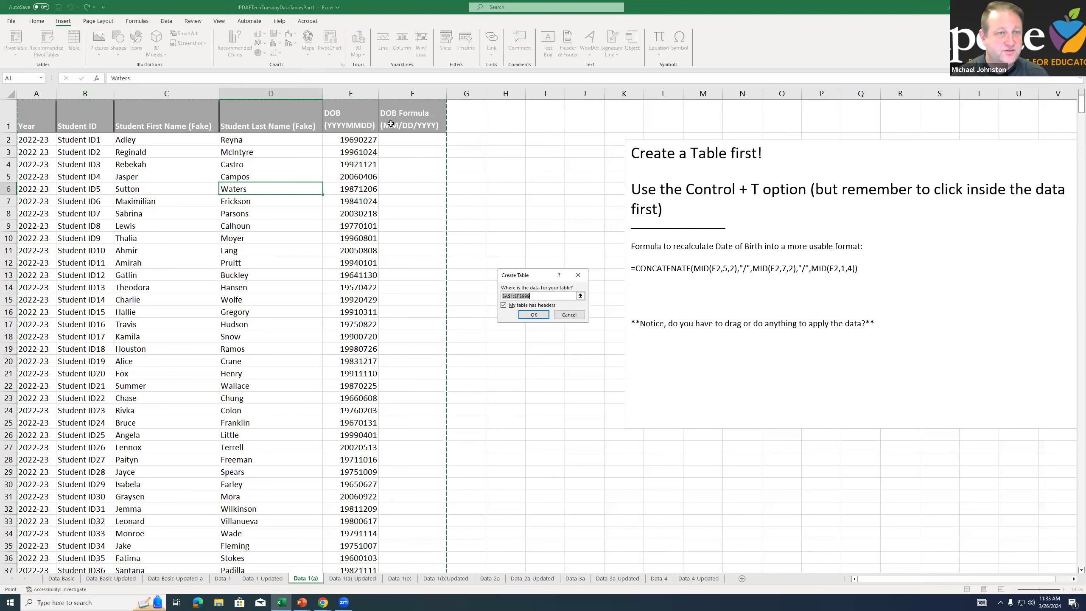
{"action": "left_click", "coordinate": [533, 314]}
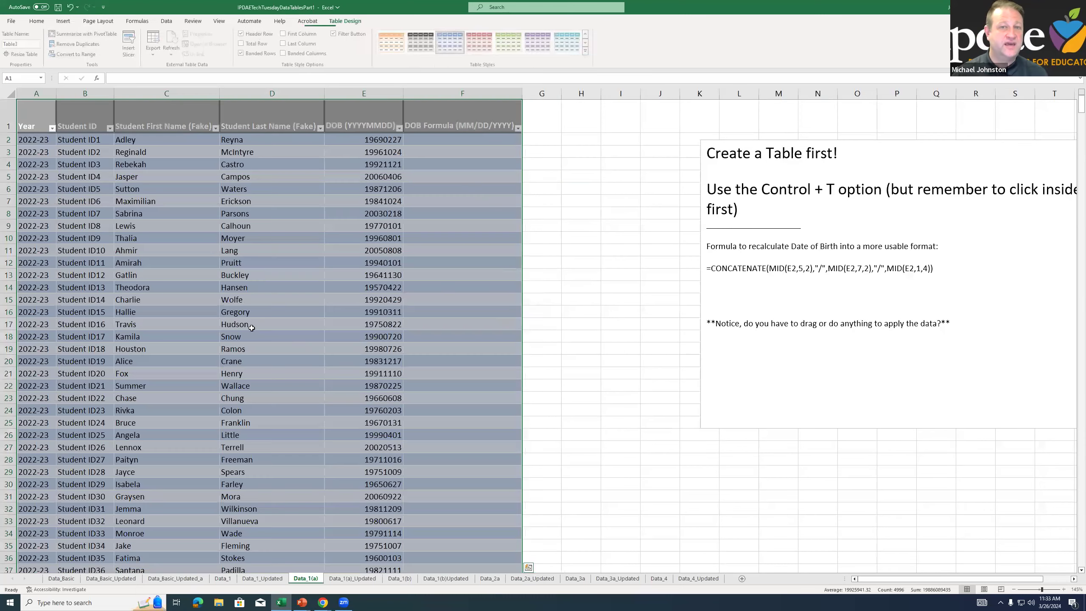
{"action": "left_click", "coordinate": [323, 154]}
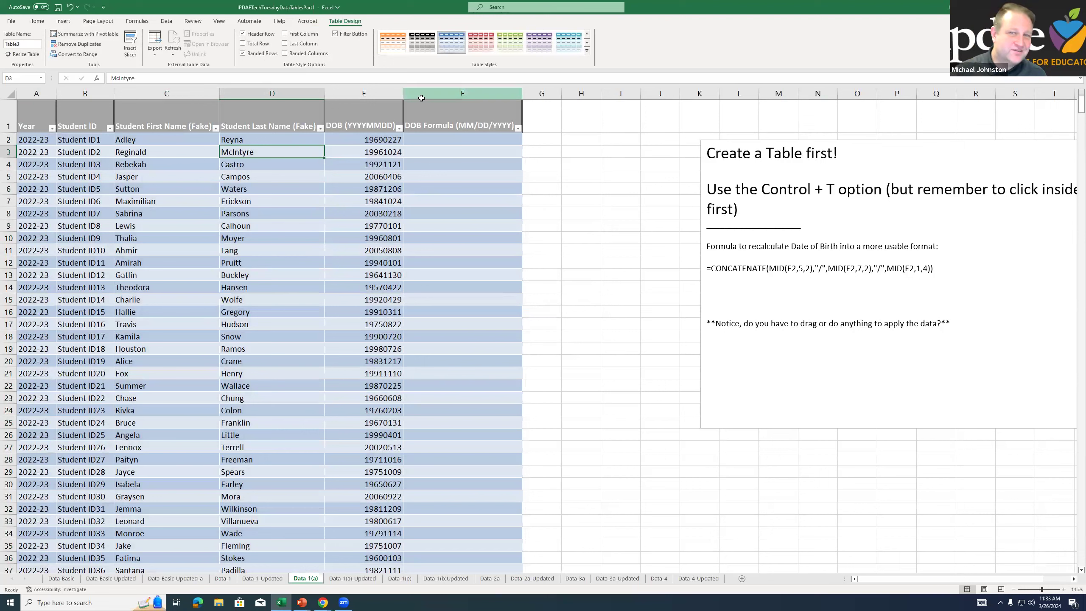
{"action": "left_click", "coordinate": [387, 190]}
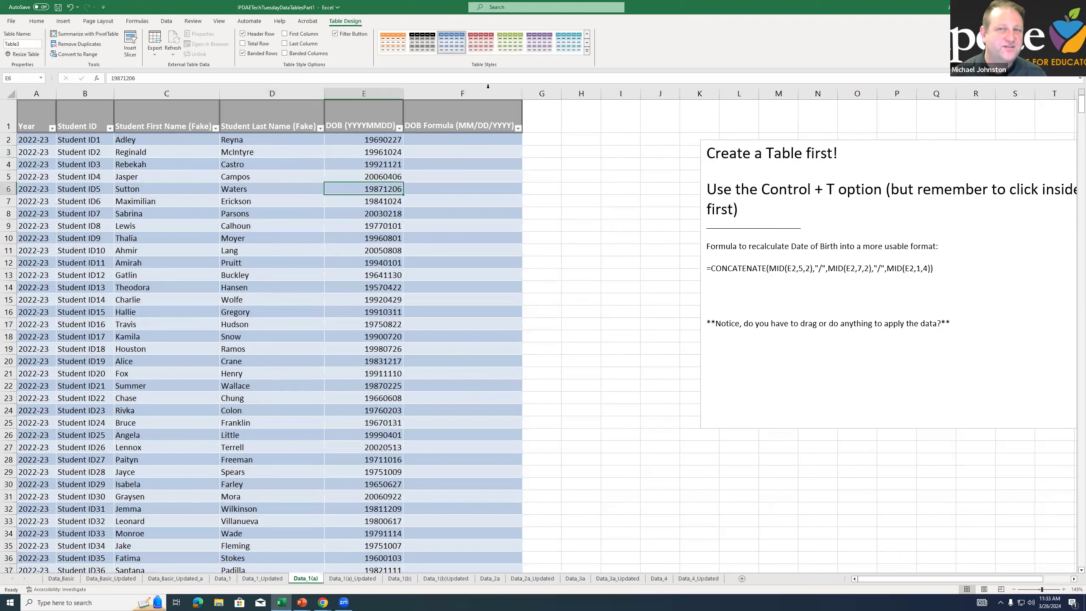
Try different orange table styles on the student table
{"action": "left_click", "coordinate": [569, 41]}
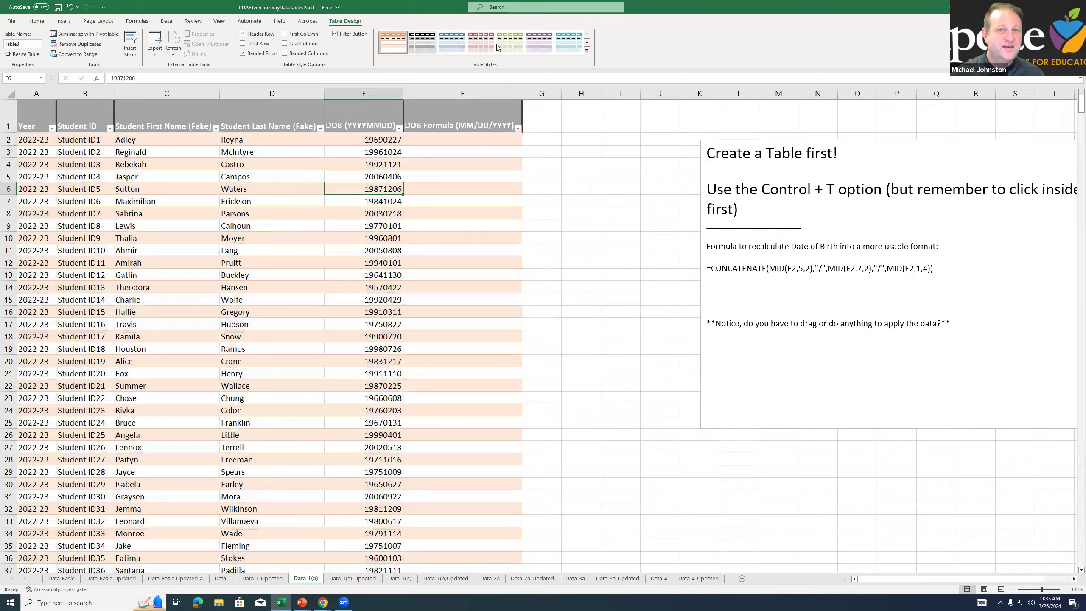
{"action": "left_click", "coordinate": [586, 37]}
{"action": "left_click", "coordinate": [587, 43]}
{"action": "left_click", "coordinate": [586, 44]}
{"action": "left_click", "coordinate": [587, 43]}
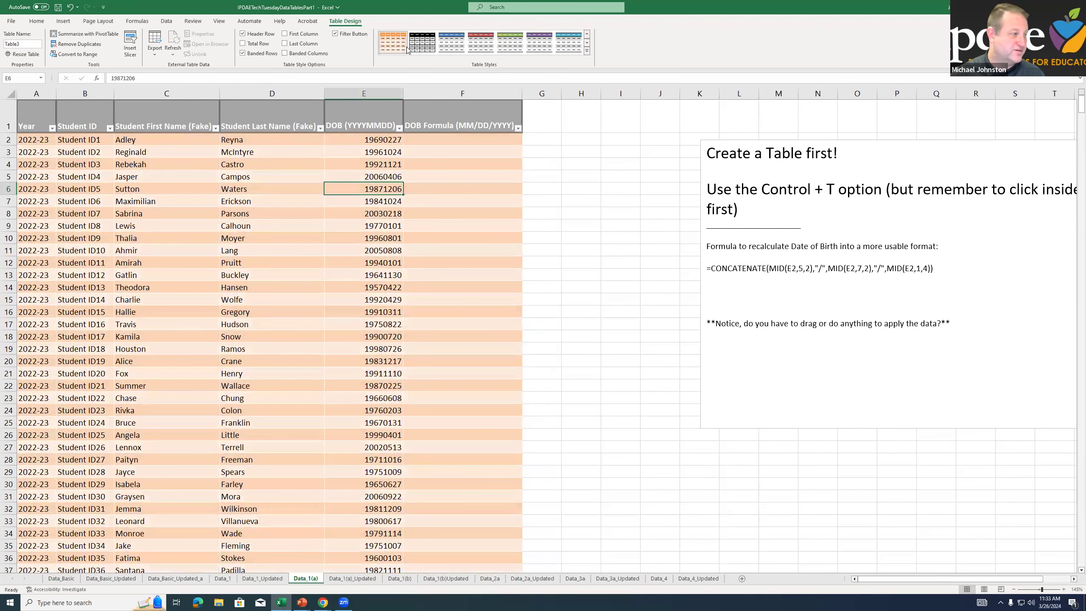
{"action": "left_click", "coordinate": [587, 34]}
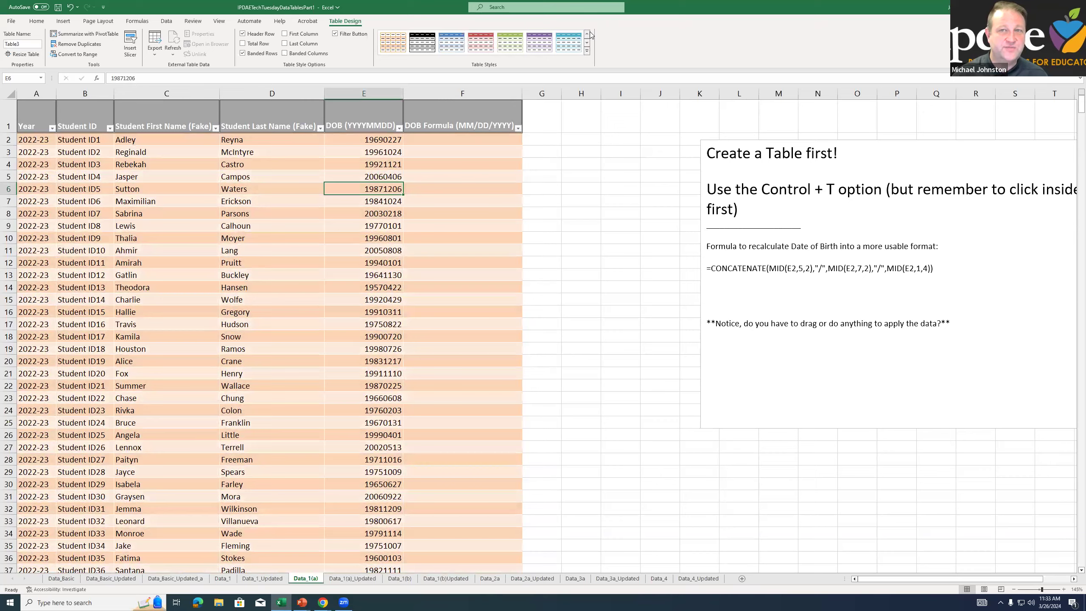
Apply the Blue, Table Style Medium 2 style to the student table
{"action": "left_click", "coordinate": [587, 51]}
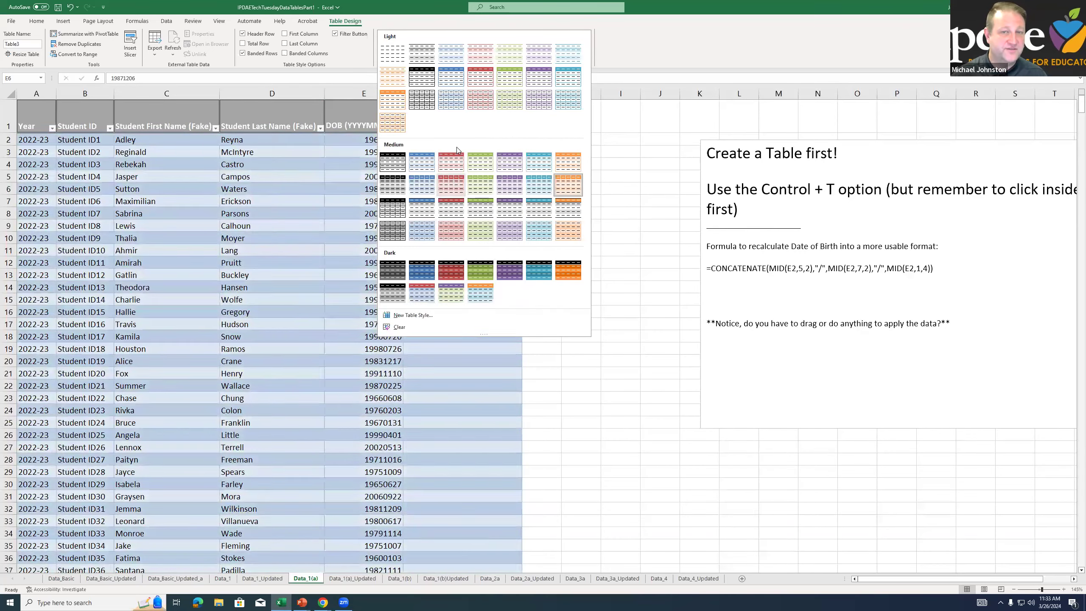
{"action": "left_click", "coordinate": [428, 161]}
{"action": "left_click", "coordinate": [372, 201]}
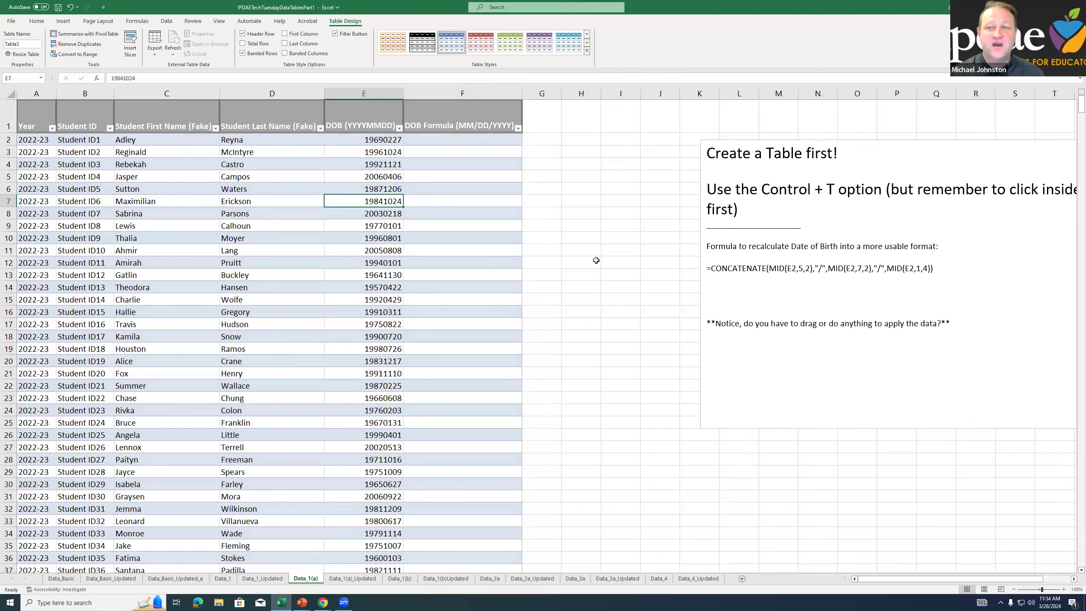
Copy the CONCATENATE formula from the instructions text box into cell F2 of the DOB Formula column
{"action": "left_click_drag", "start_coordinate": [934, 268], "coordinate": [706, 269]}
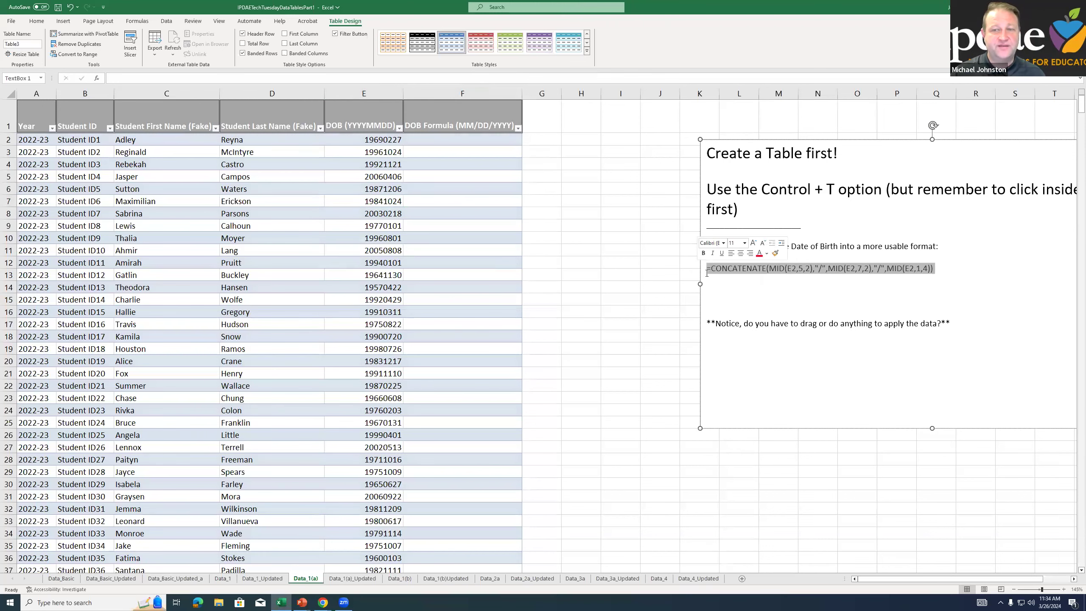
{"action": "right_click", "coordinate": [735, 269]}
{"action": "left_click", "coordinate": [758, 301]}
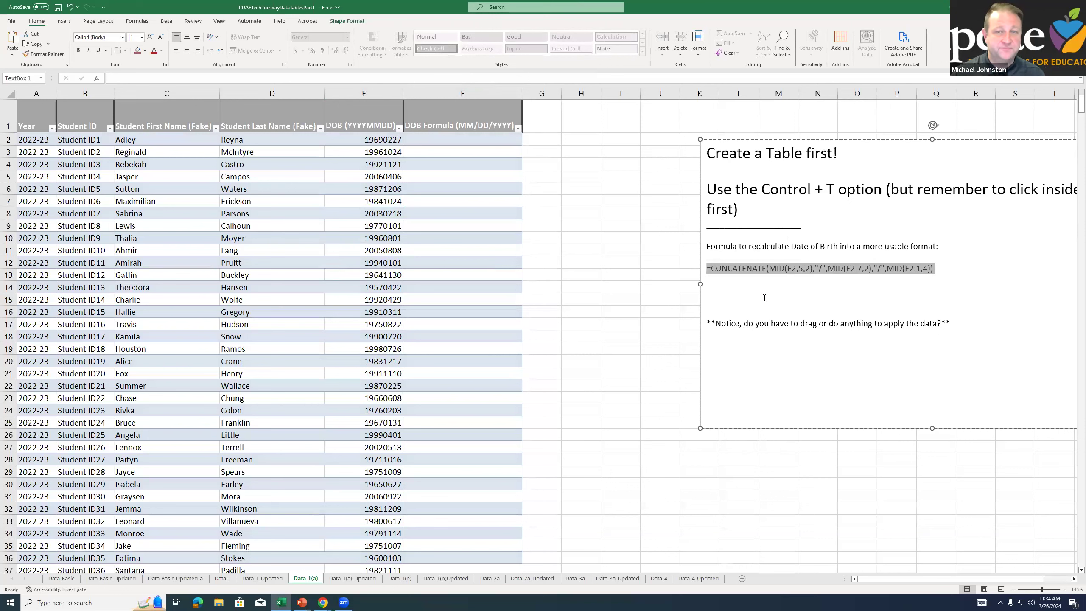
{"action": "left_click", "coordinate": [441, 144]}
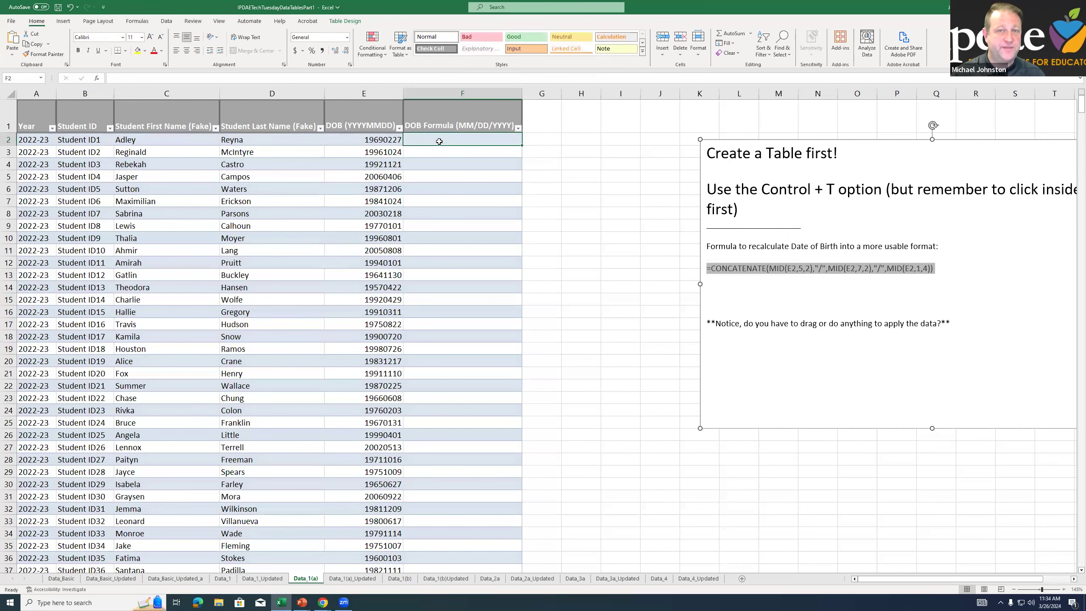
{"action": "right_click", "coordinate": [440, 145]}
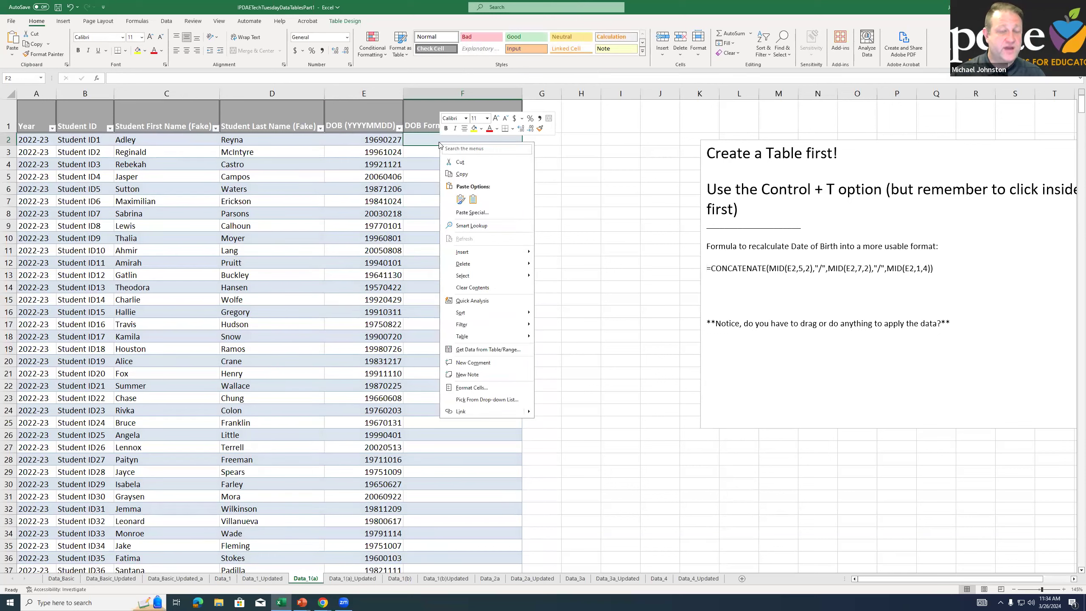
{"action": "left_click", "coordinate": [460, 199]}
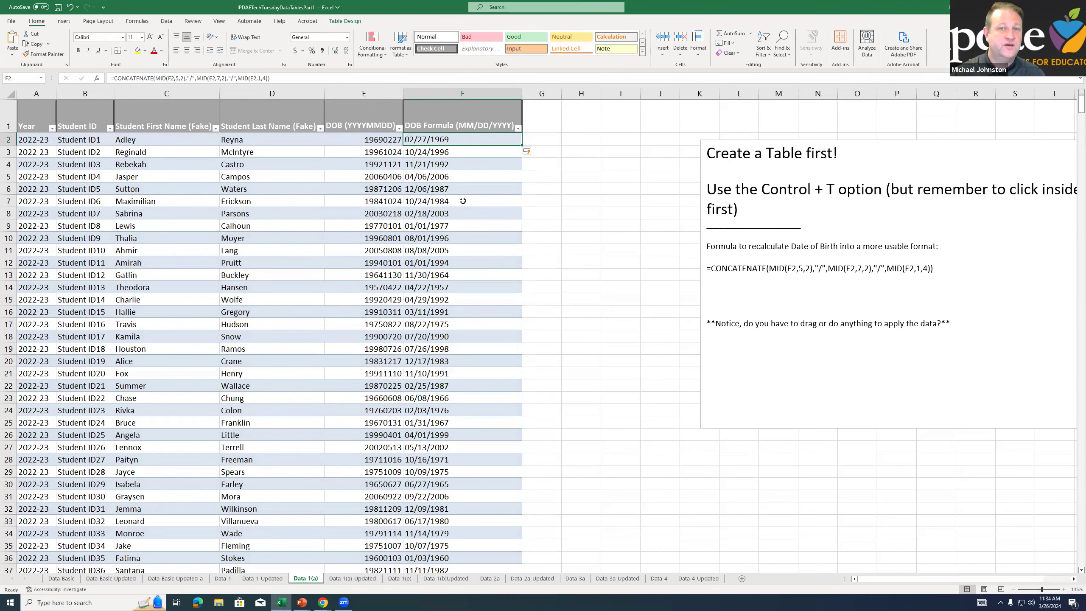
Check the formulas in cells F14 and F23 and examine the converted dates in the DOB Formula column
{"action": "left_click", "coordinate": [458, 287]}
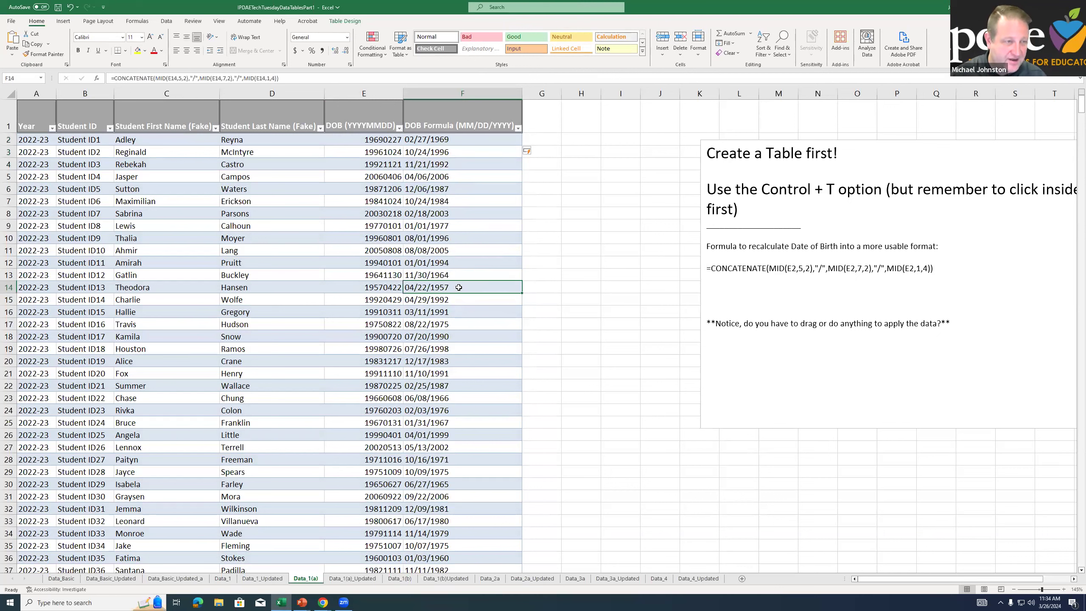
{"action": "left_click_drag", "start_coordinate": [455, 180], "coordinate": [450, 398]}
{"action": "left_click", "coordinate": [449, 398]}
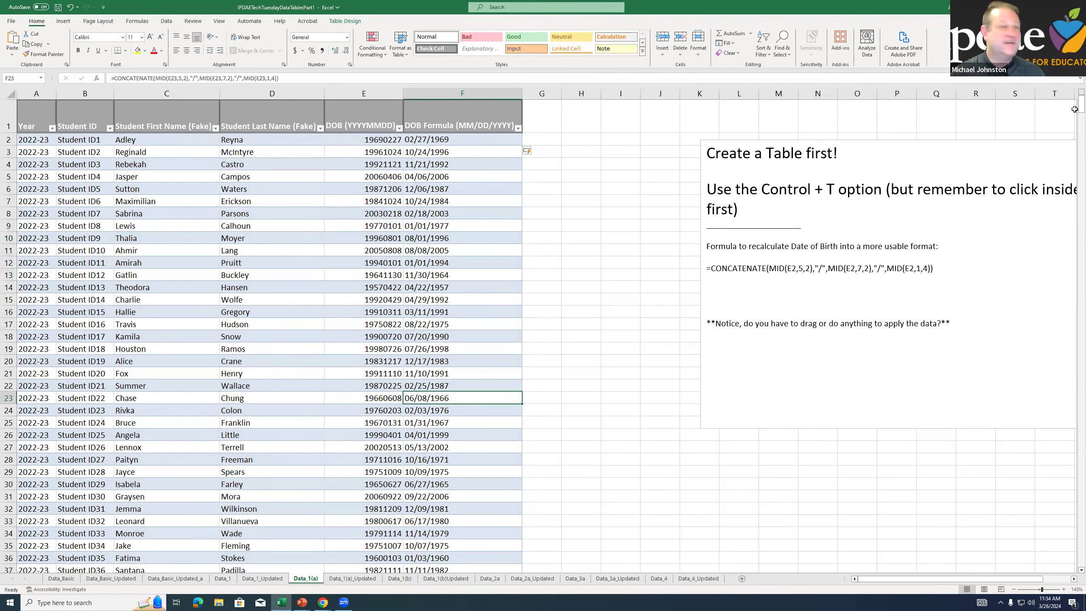
{"action": "mouse_move", "coordinate": [1080, 105]}
{"action": "left_mouse_down"}
{"action": "mouse_move", "coordinate": [1072, 551]}
{"action": "mouse_move", "coordinate": [1081, 104]}
{"action": "left_mouse_up"}
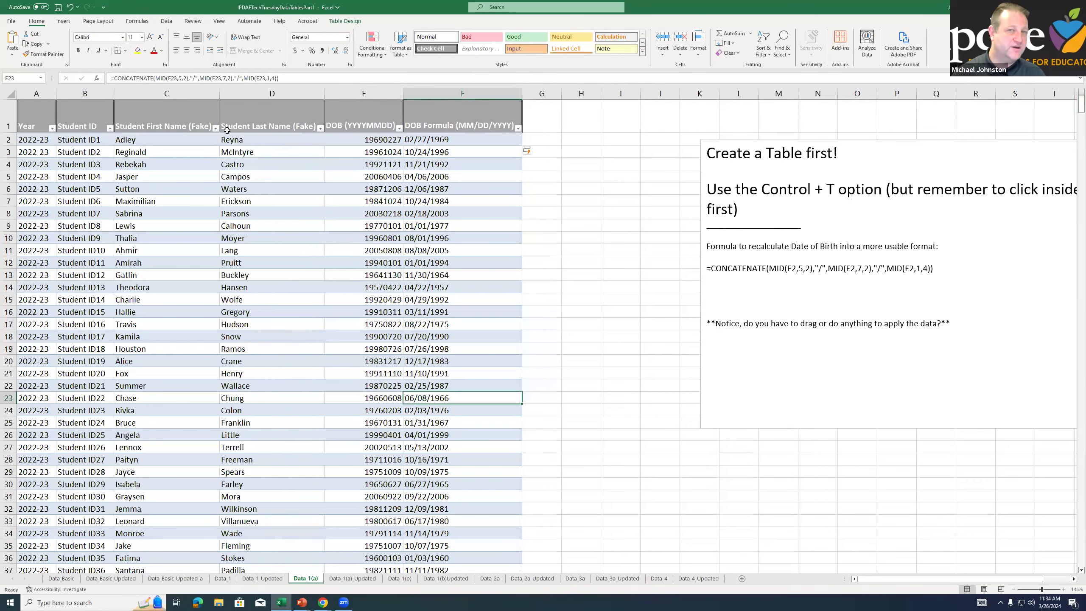
Select header row 1 and examine how the table's column headings behave further down the student rows
{"action": "scroll", "coordinate": [577, 185], "scroll_direction": "down", "scroll_amount": 1}
{"action": "scroll", "coordinate": [577, 186], "scroll_direction": "up", "scroll_amount": 1}
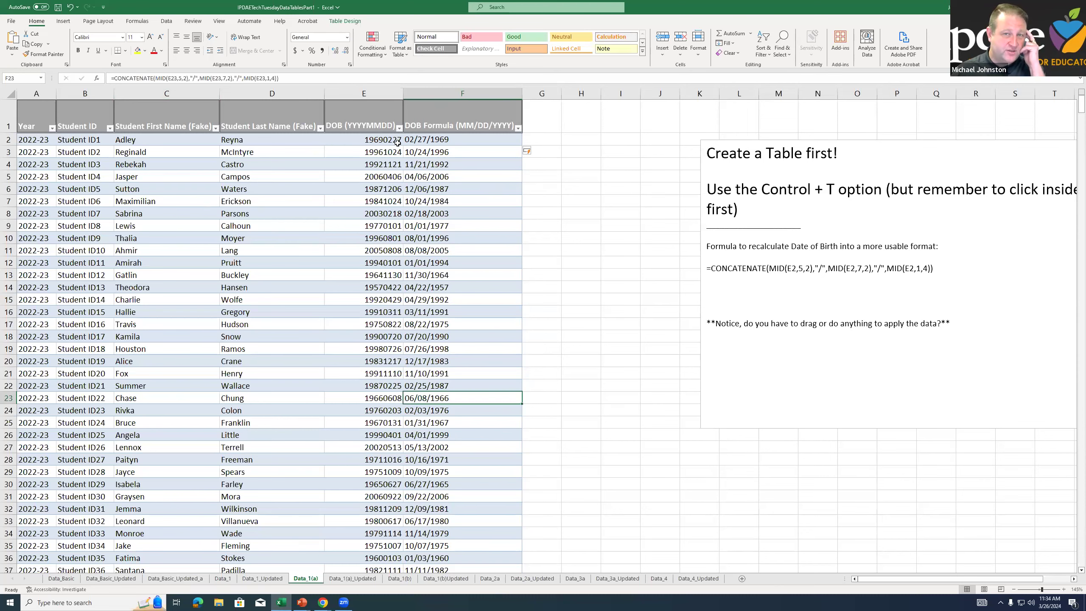
{"action": "left_click", "coordinate": [8, 116]}
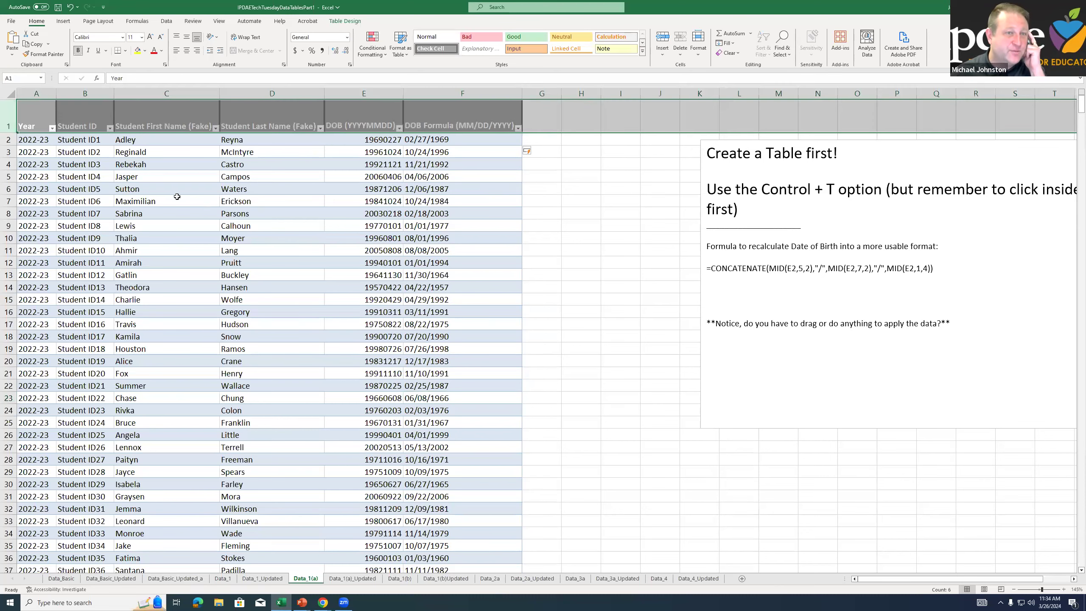
{"action": "scroll", "coordinate": [179, 197], "scroll_direction": "down", "scroll_amount": 1}
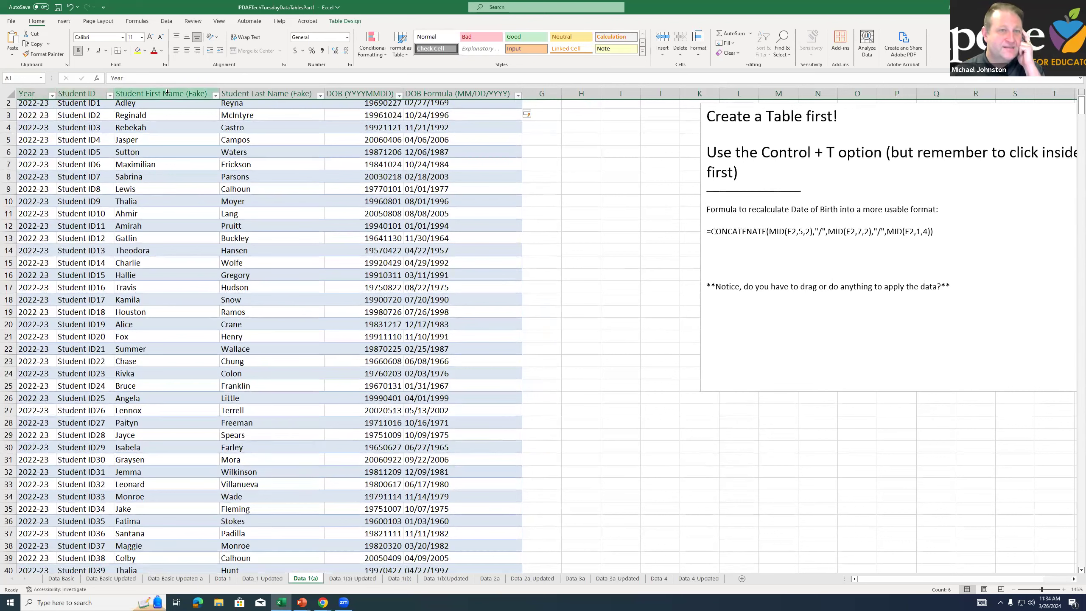
Compare the column headings shown further down the student rows with the header row at the beginning of the table
{"action": "scroll", "coordinate": [214, 199], "scroll_direction": "down", "scroll_amount": 13}
{"action": "scroll", "coordinate": [214, 199], "scroll_direction": "up", "scroll_amount": 12}
{"action": "scroll", "coordinate": [214, 200], "scroll_direction": "down", "scroll_amount": 5}
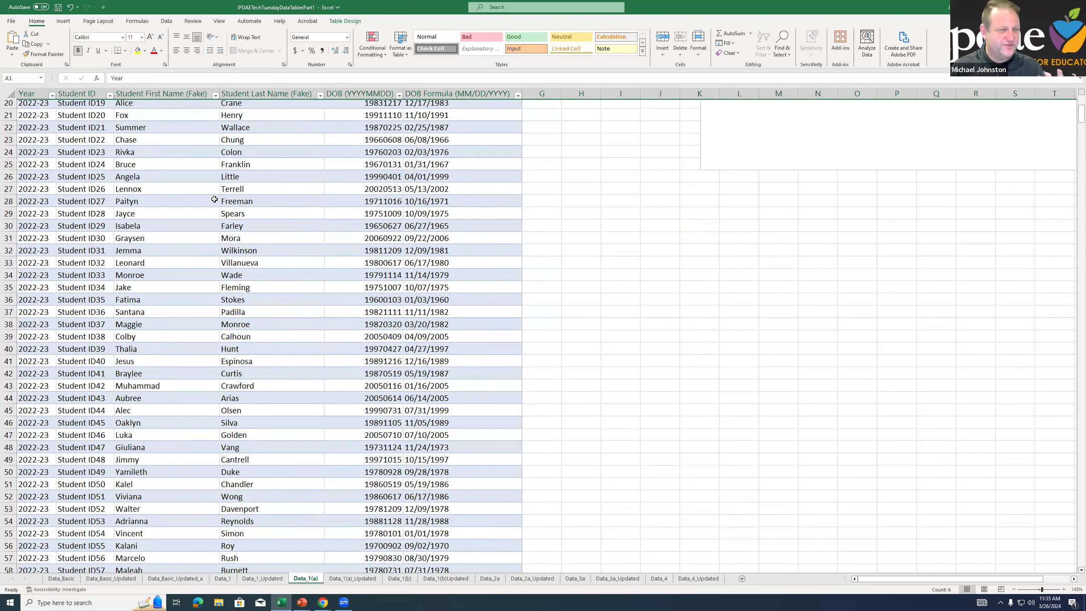
{"action": "left_click", "coordinate": [271, 175]}
{"action": "scroll", "coordinate": [271, 175], "scroll_direction": "up", "scroll_amount": 7}
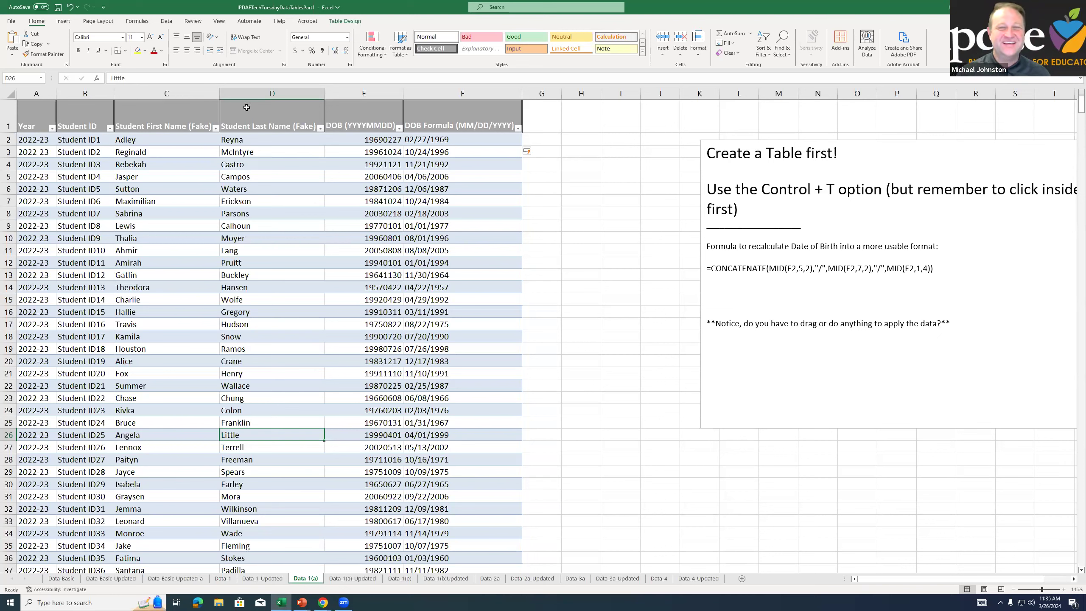
Check the CONCATENATE formulas in cells F17, F2 and F8 of the DOB Formula column
{"action": "left_click", "coordinate": [354, 241]}
{"action": "left_click", "coordinate": [407, 324]}
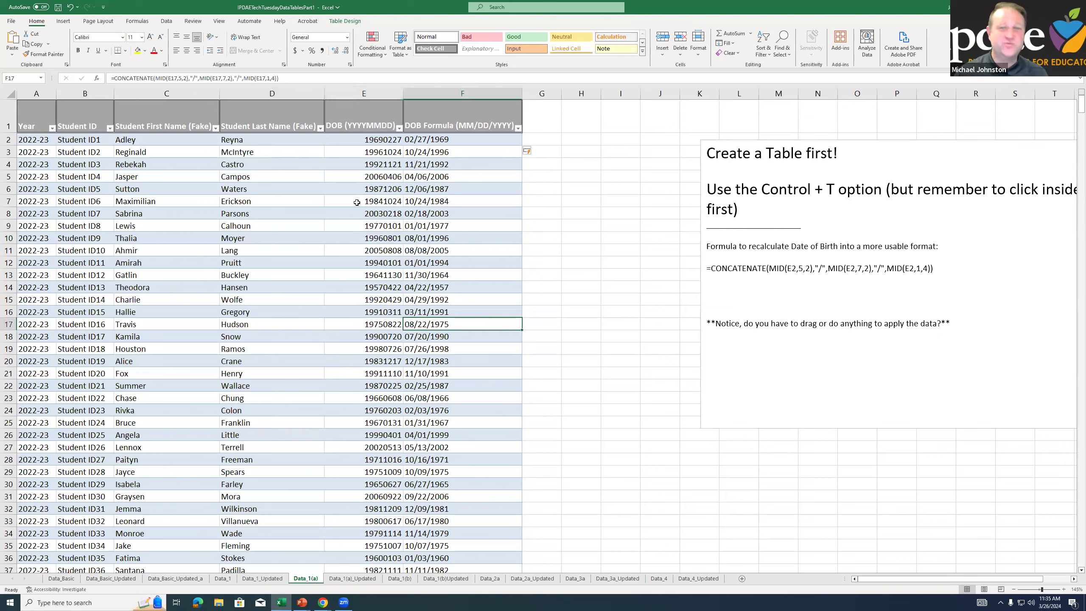
{"action": "left_click", "coordinate": [443, 141]}
{"action": "left_click", "coordinate": [437, 213]}
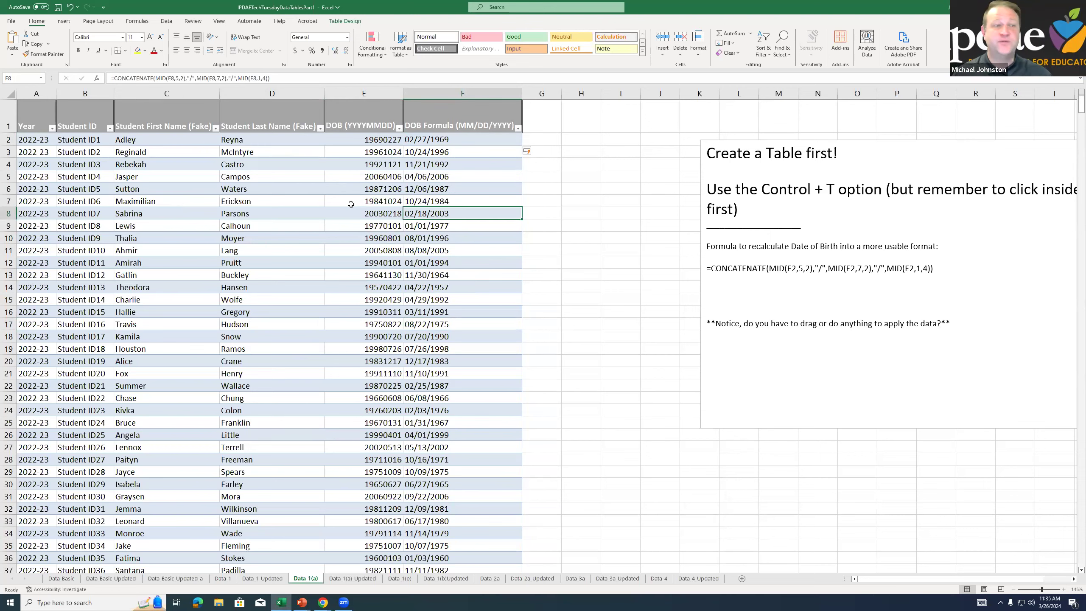
Add Daffy Duck as a new student in row 1000 directly below the table, entering the date of birth in YYYYMMDD format
{"action": "left_click_drag", "start_coordinate": [1081, 106], "coordinate": [1039, 565]}
{"action": "scroll", "coordinate": [470, 385], "scroll_direction": "down", "scroll_amount": 6}
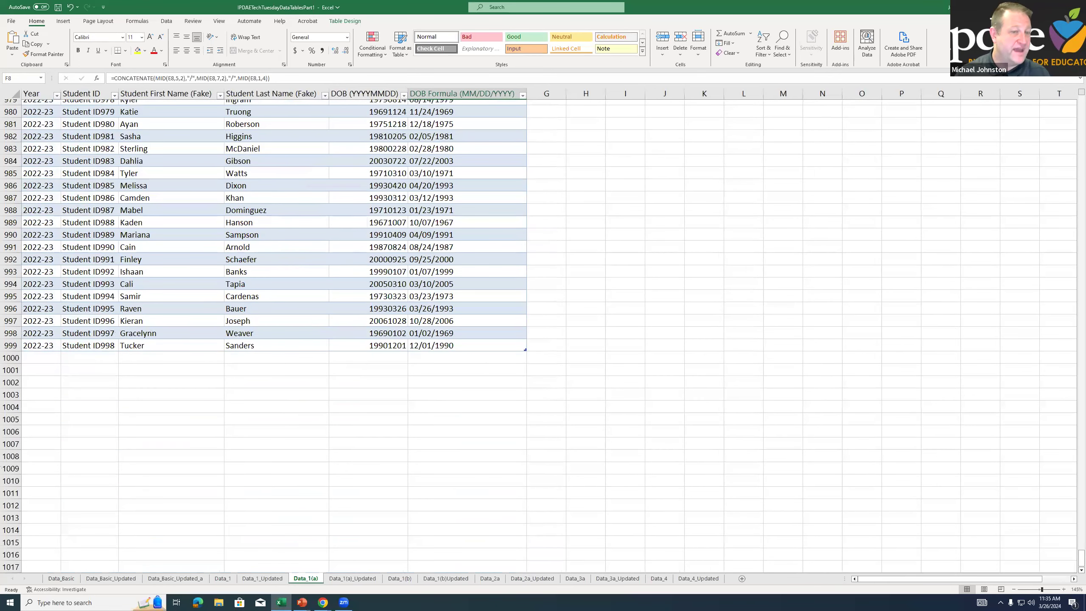
{"action": "left_click", "coordinate": [53, 357]}
{"action": "left_click", "coordinate": [132, 359]}
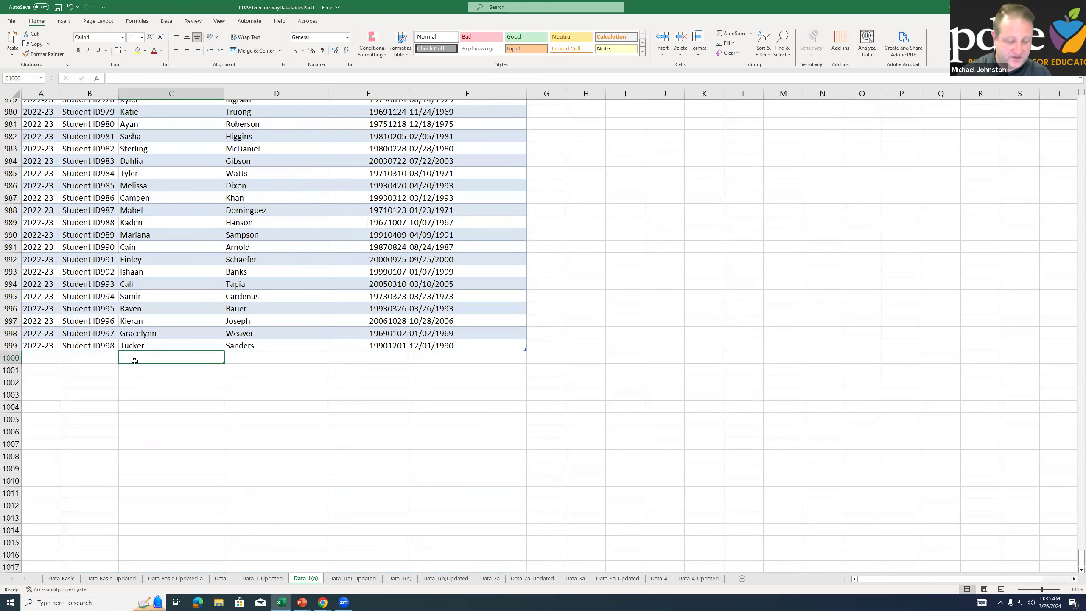
{"action": "type", "text": "Daffy"}
{"action": "key", "text": "Tab"}
{"action": "type", "text": "Duc"}
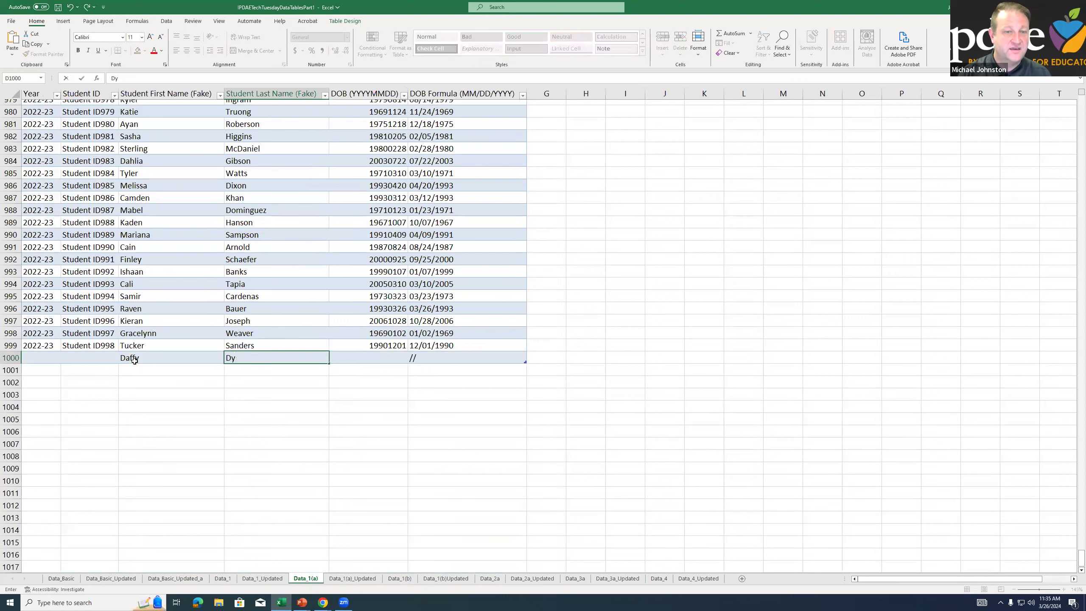
{"action": "type", "text": "k"}
{"action": "key", "text": "Tab"}
{"action": "type", "text": "19000101"}
{"action": "key", "text": "Return"}
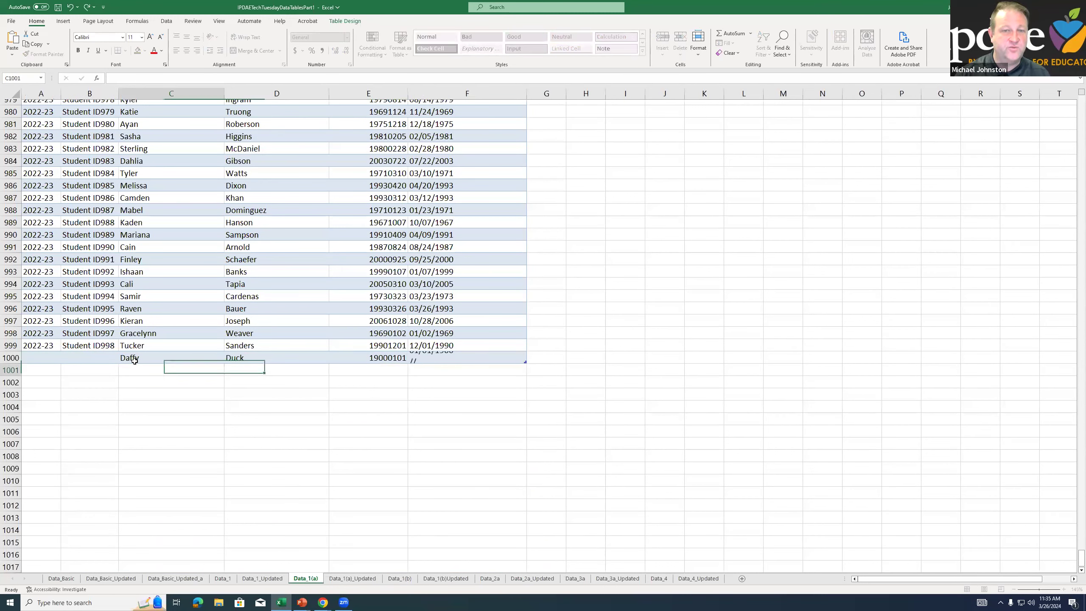
Inspect the new student's DOB Formula cell and the Year and Student ID cells in row 1000
{"action": "left_click", "coordinate": [458, 359]}
{"action": "left_click", "coordinate": [67, 368]}
{"action": "left_click_drag", "start_coordinate": [35, 356], "coordinate": [113, 365]}
{"action": "left_click", "coordinate": [144, 367]}
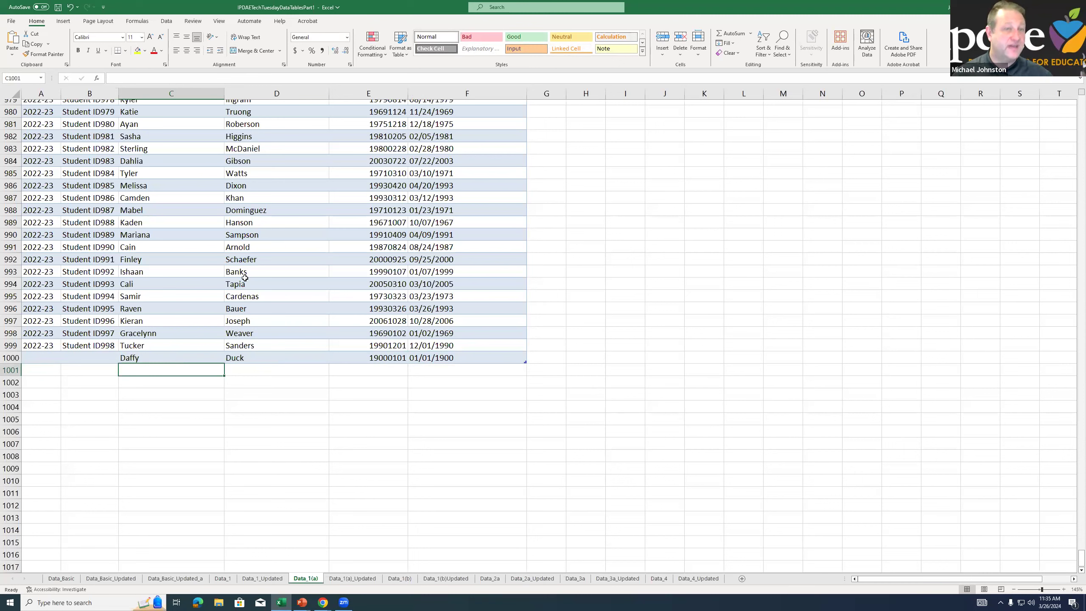
{"action": "left_click", "coordinate": [239, 272]}
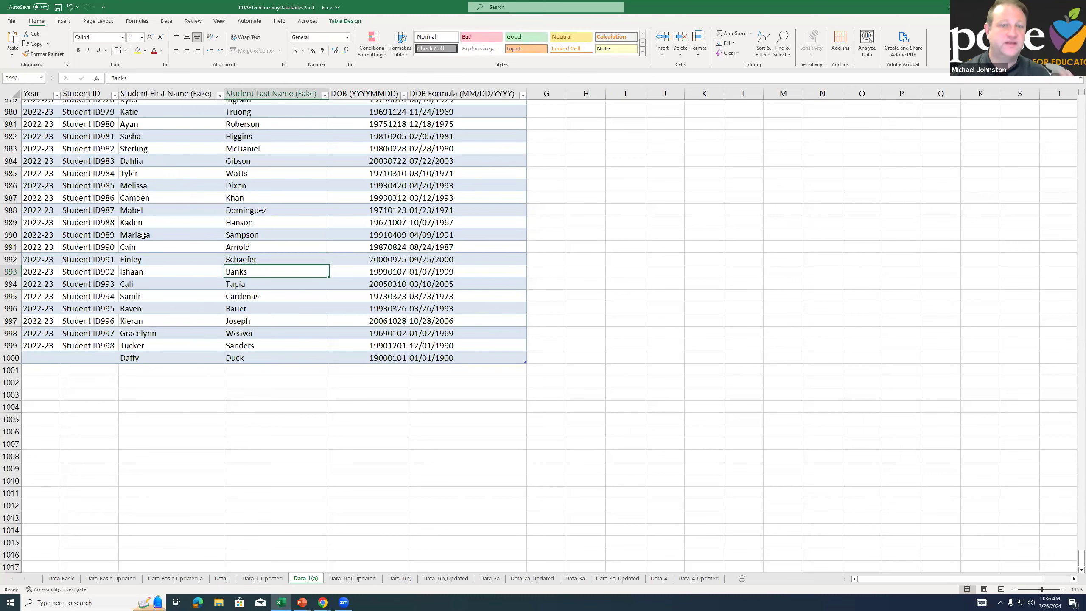
Review the finished table on the Data_1(a)_Updated sheet and the note about dragging to apply the data
{"action": "left_click", "coordinate": [352, 578]}
{"action": "left_click", "coordinate": [259, 243]}
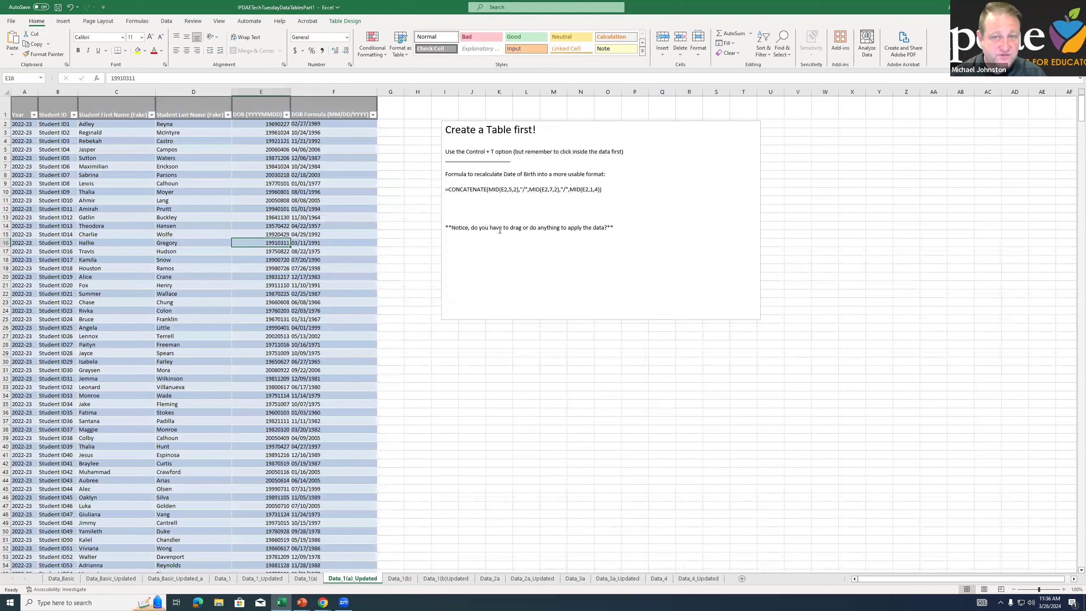
{"action": "left_click", "coordinate": [517, 228]}
{"action": "left_click_drag", "start_coordinate": [471, 227], "coordinate": [560, 227]}
{"action": "left_click", "coordinate": [247, 210]}
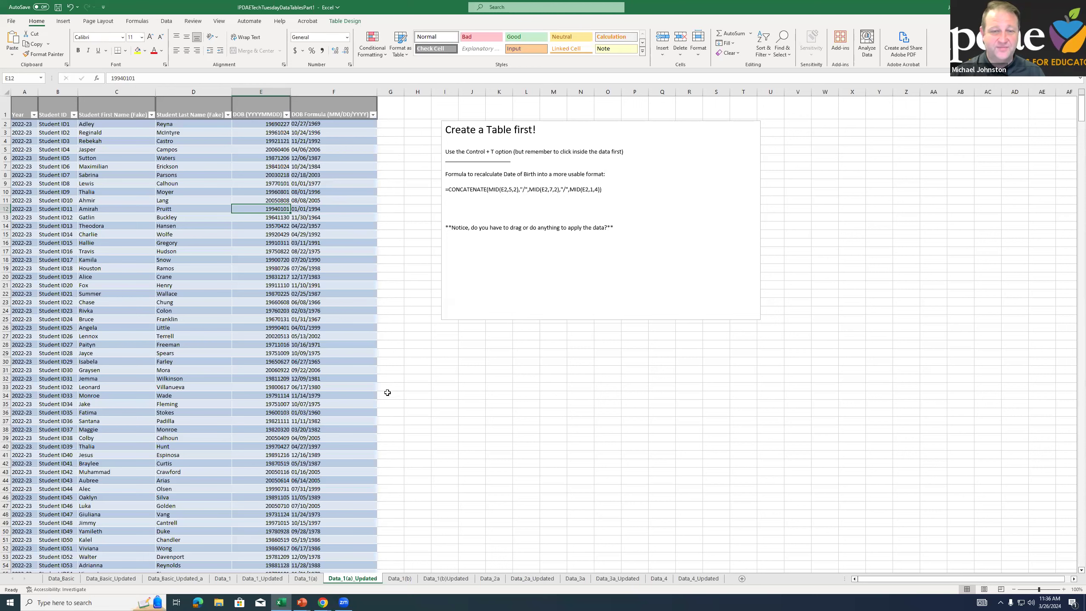
Go to the Data_1(b) sheet and look over the instructions and the cells in row 10 below the table
{"action": "left_click", "coordinate": [403, 579]}
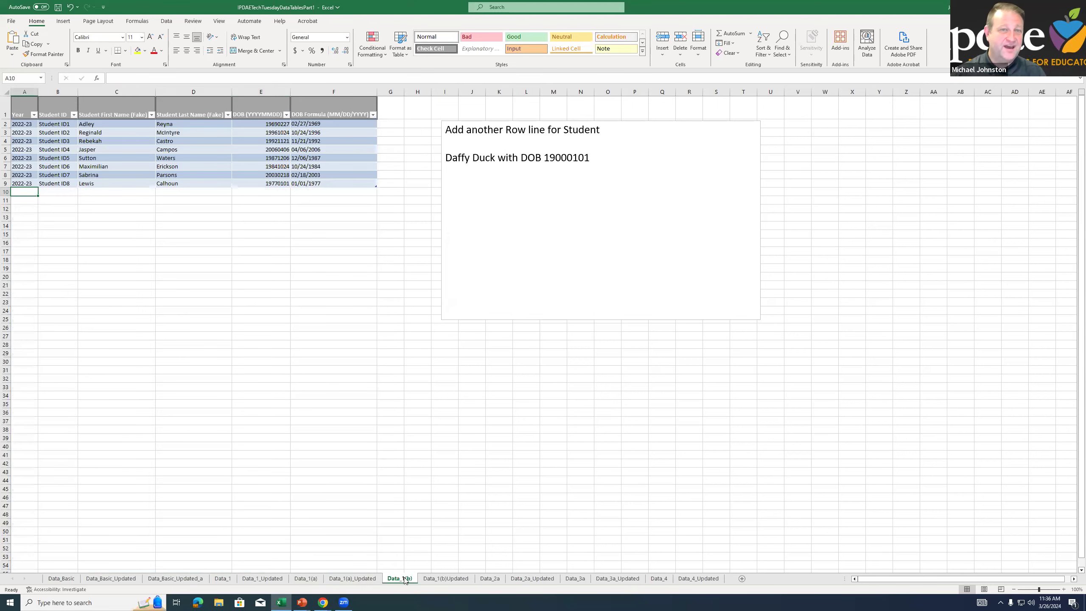
{"action": "scroll", "coordinate": [162, 260], "scroll_direction": "up", "scroll_amount": 3, "text": "ctrl"}
{"action": "scroll", "coordinate": [162, 259], "scroll_direction": "up", "scroll_amount": 2, "text": "ctrl"}
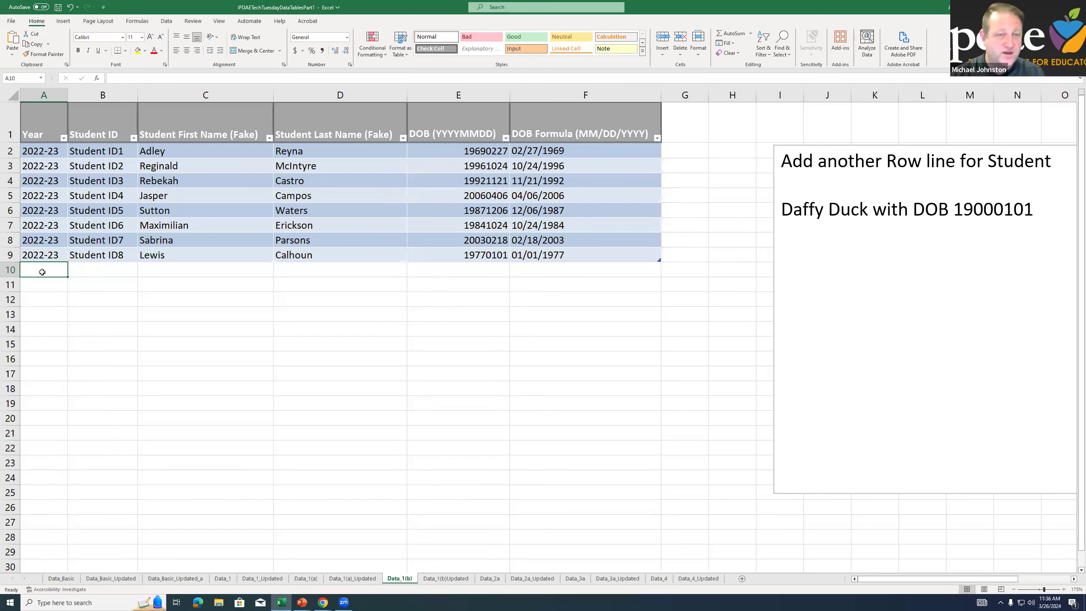
{"action": "key", "text": "Right"}
{"action": "key", "text": "Right"}
{"action": "key", "text": "Right"}
{"action": "key", "text": "Left"}
{"action": "key", "text": "Left"}
{"action": "key", "text": "Right"}
{"action": "key", "text": "Right"}
{"action": "key", "text": "Right"}
{"action": "key", "text": "Left"}
{"action": "key", "text": "Left"}
{"action": "key", "text": "Left"}
{"action": "key", "text": "Left"}
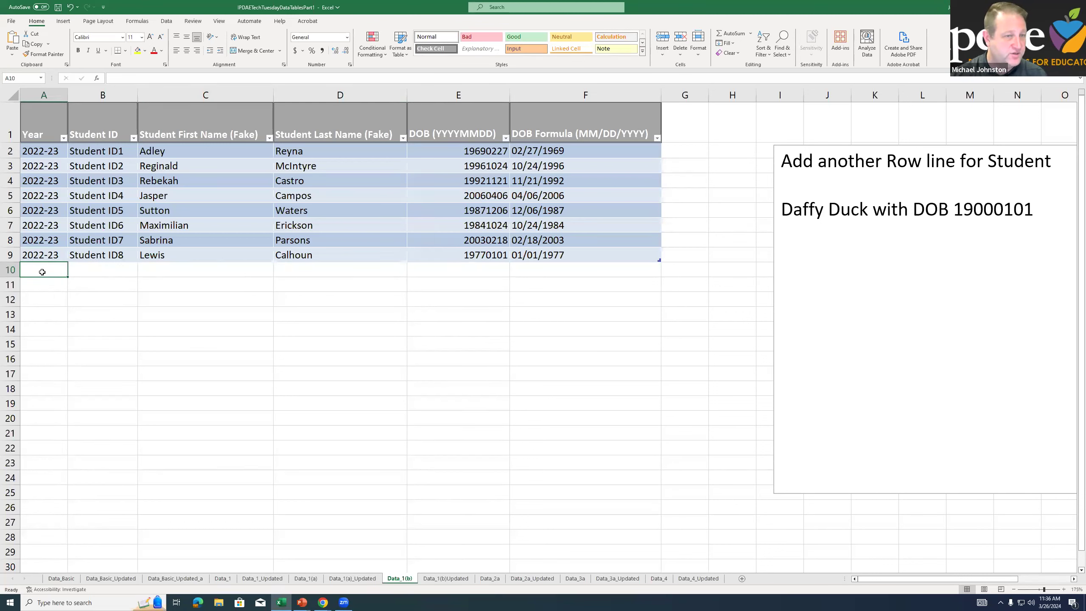
Enter Daffy as the first name and Duck as the last name in row 10 below the table
{"action": "key", "text": "Right"}
{"action": "key", "text": "Right"}
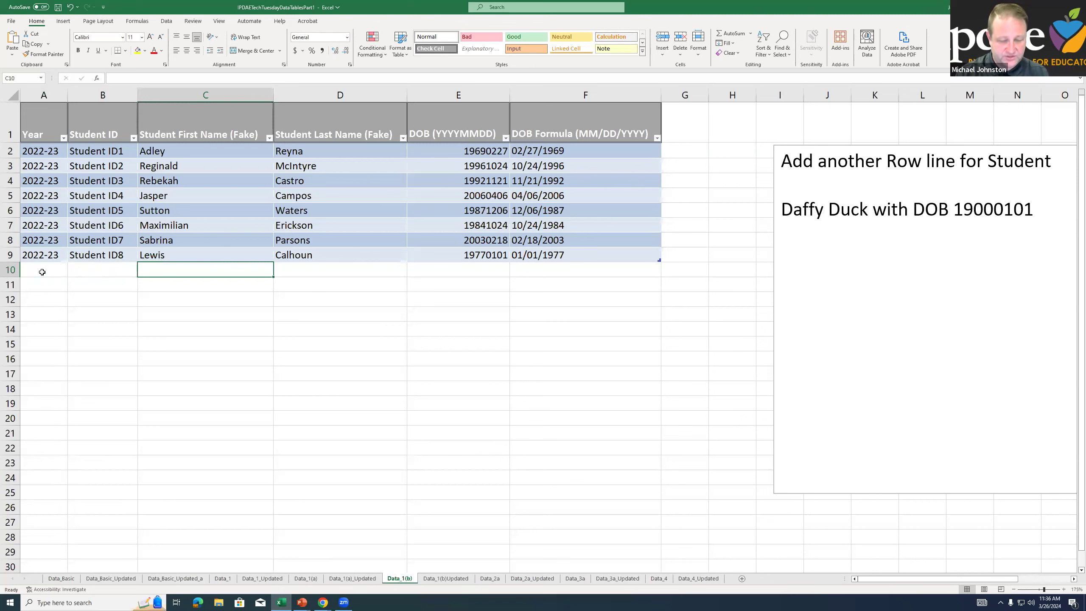
{"action": "type", "text": "fy"}
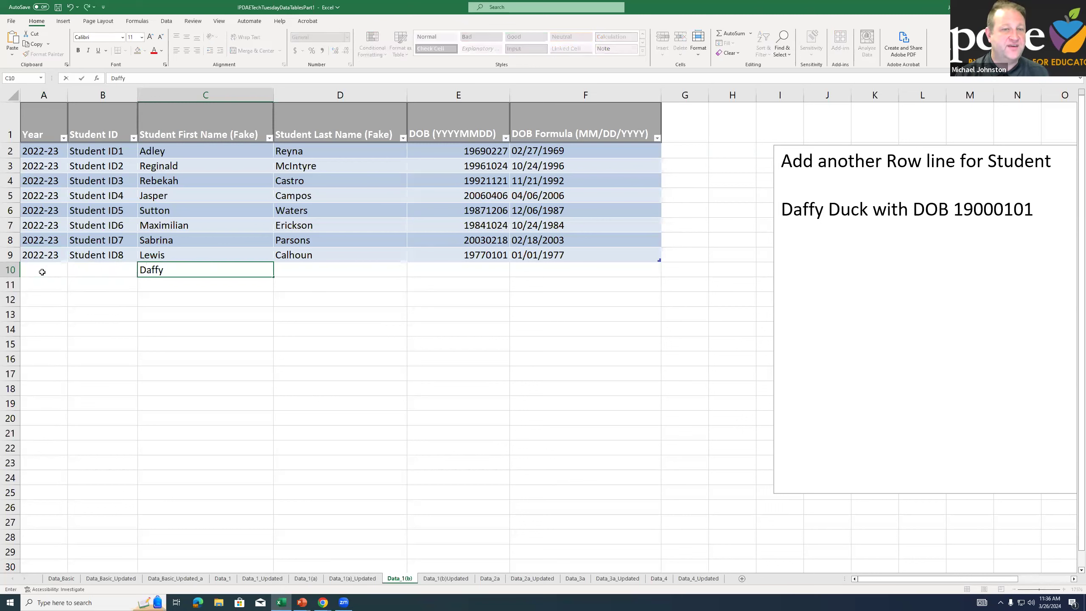
{"action": "key", "text": "Tab"}
{"action": "type", "text": "Duck"}
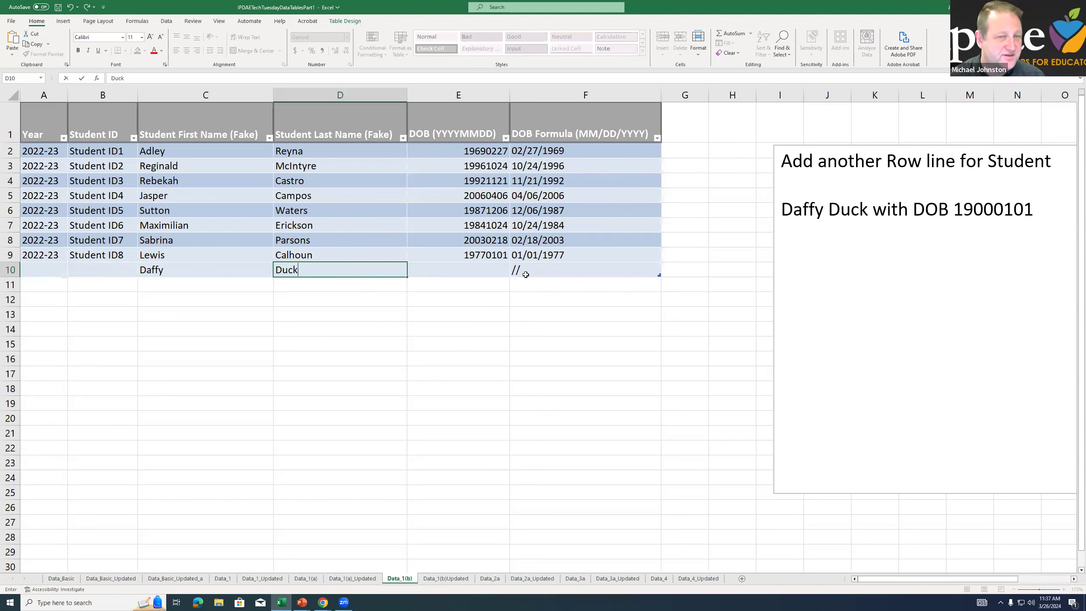
{"action": "left_click", "coordinate": [506, 294]}
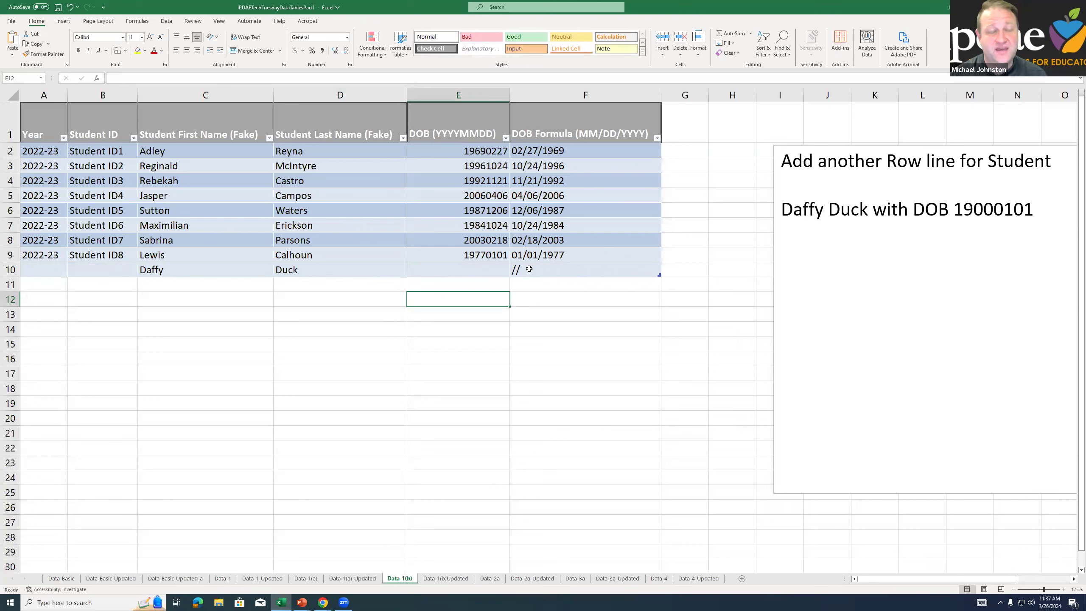
Inspect the formula in cell F10 and the cell it refers to, leaving it unedited
{"action": "left_click", "coordinate": [537, 268]}
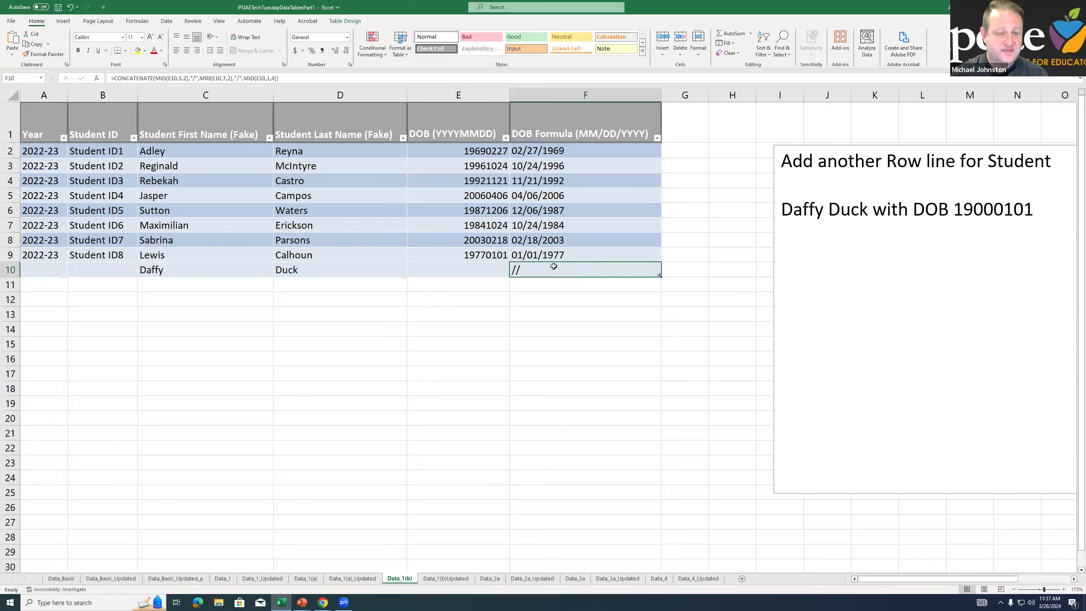
{"action": "double_click", "coordinate": [553, 266]}
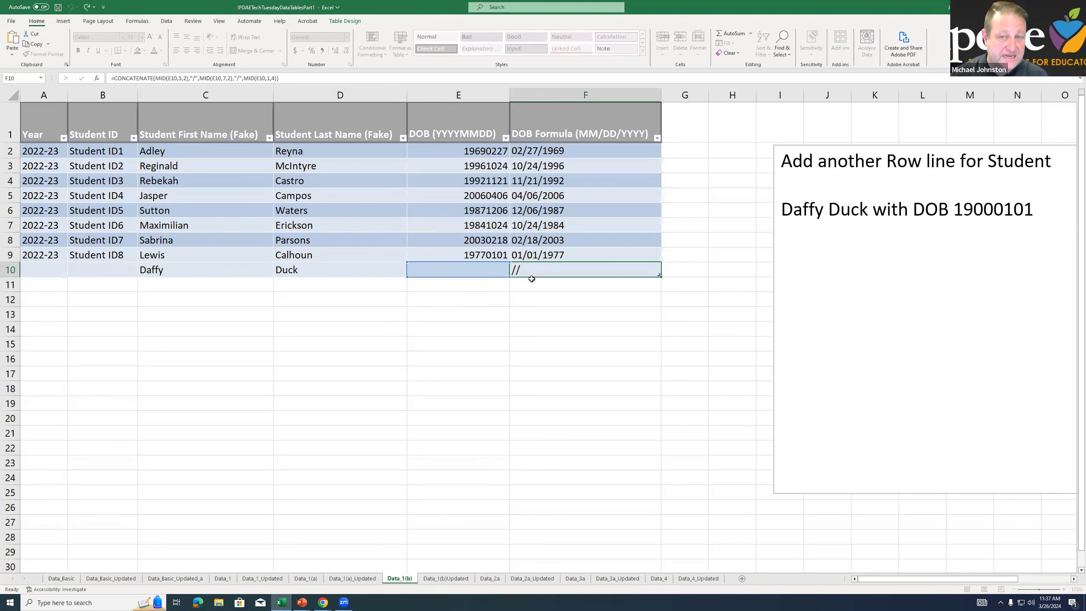
{"action": "key", "text": "Escape"}
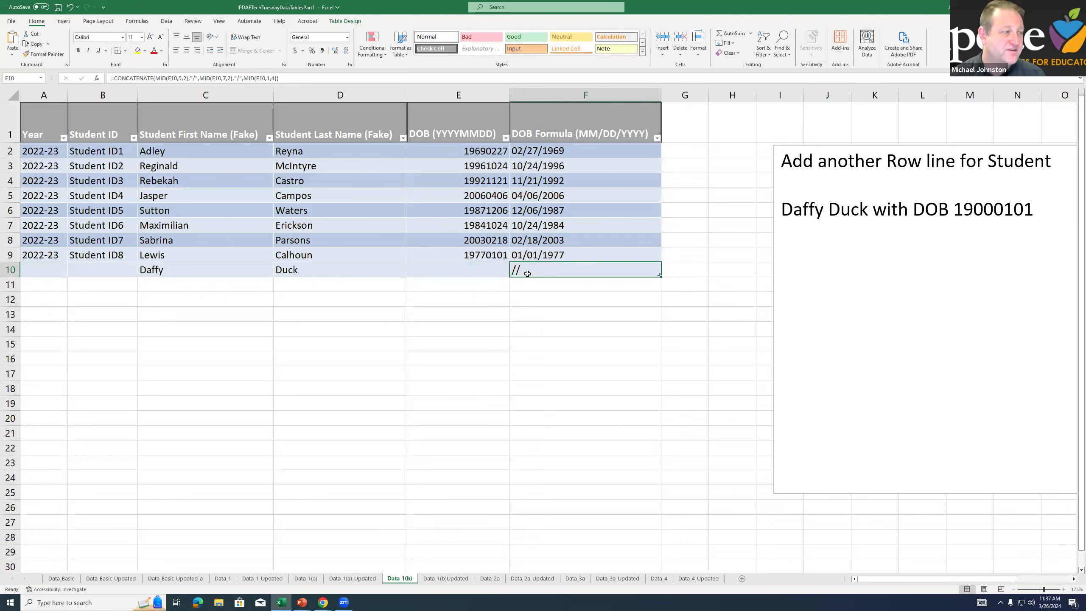
Enter Daffy Duck's date of birth from the instructions in cell E10 and check the converted date in F10
{"action": "left_click", "coordinate": [474, 270]}
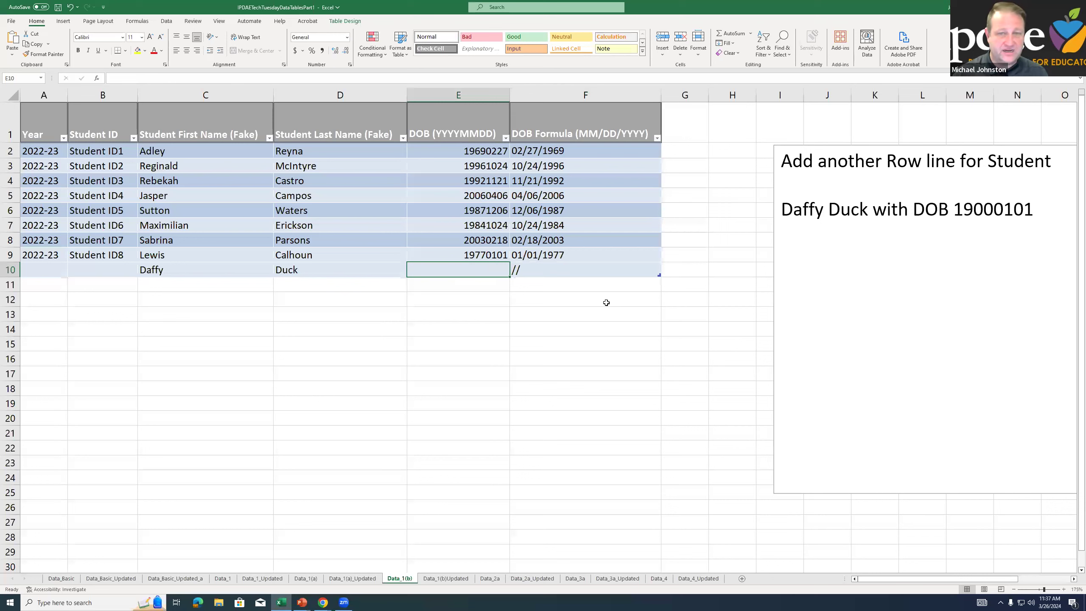
{"action": "type", "text": "19000101"}
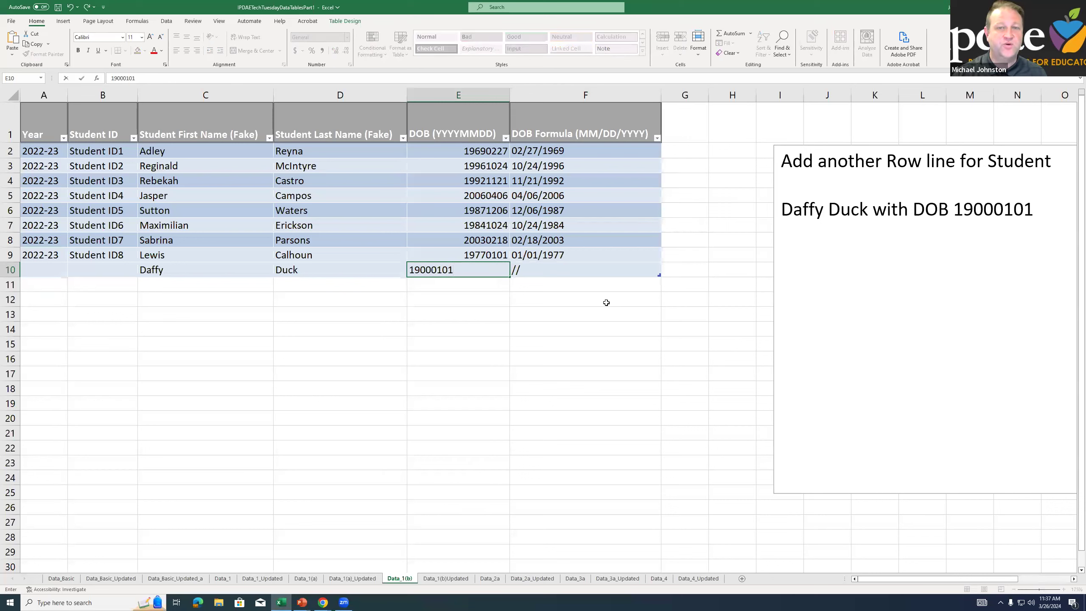
{"action": "key", "text": "Return"}
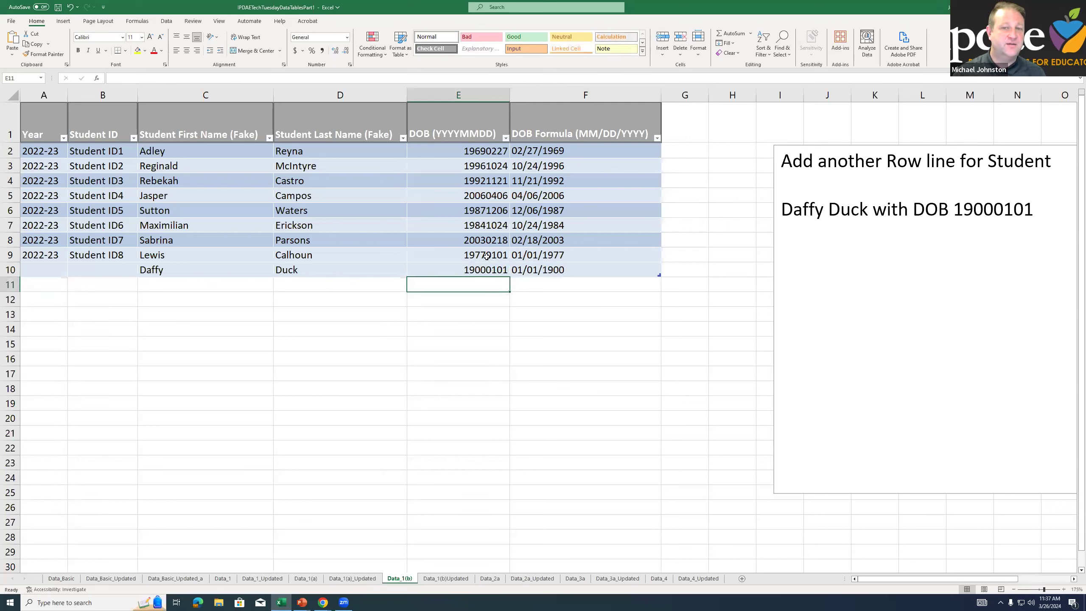
{"action": "left_click", "coordinate": [480, 269]}
{"action": "left_click", "coordinate": [573, 267]}
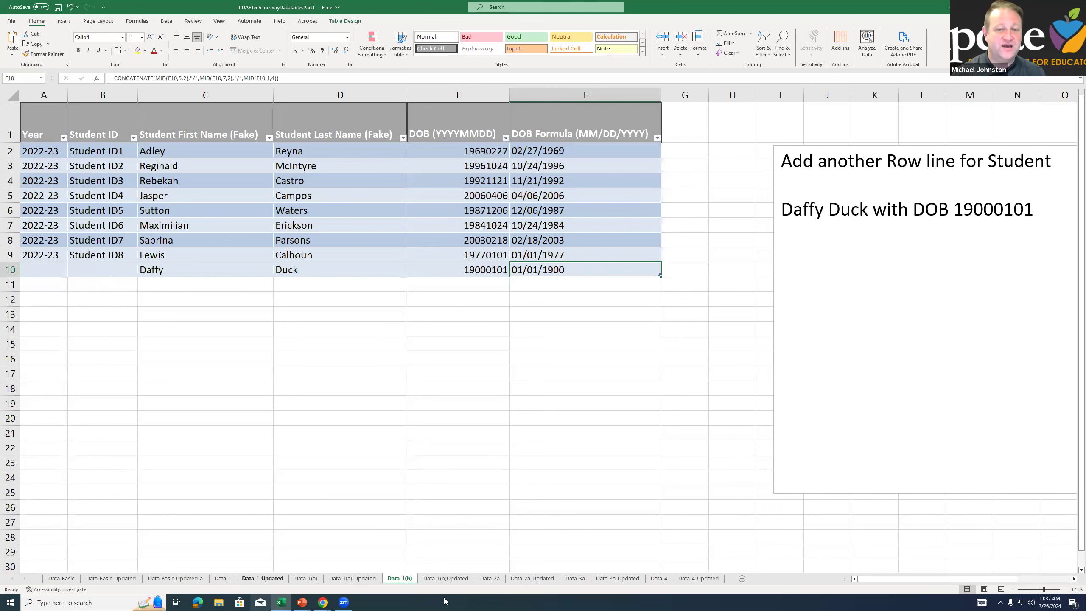
Review Daffy Duck's completed row 10 on the Data_1(b)Updated sheet
{"action": "left_click", "coordinate": [437, 579]}
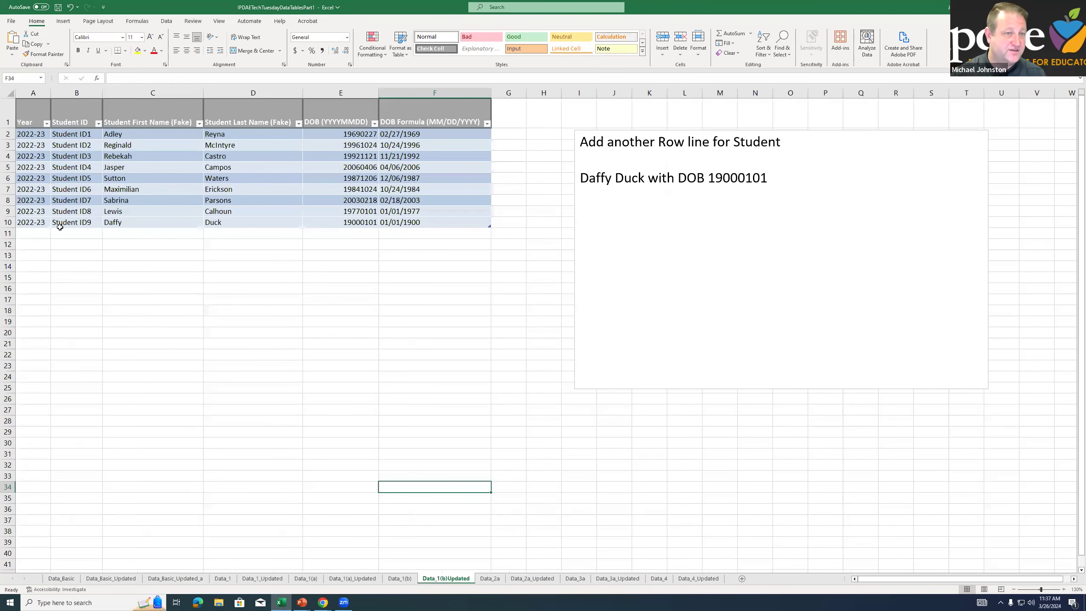
{"action": "left_click_drag", "start_coordinate": [45, 224], "coordinate": [459, 218]}
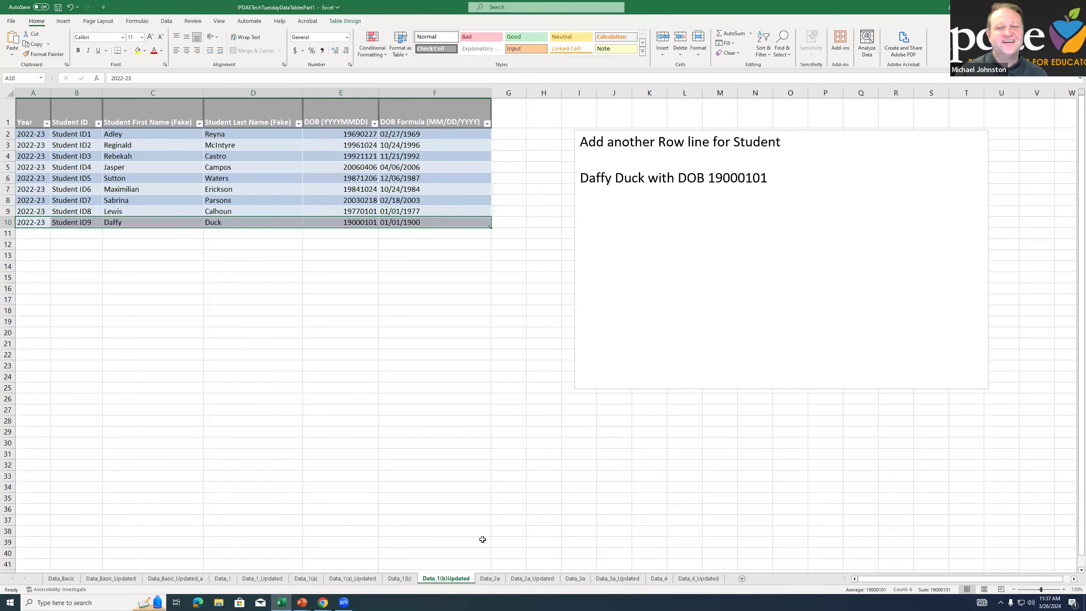
On the Data_2a sheet, view the table design options and inspect the Age (as of Today) formula in cell H4
{"action": "left_click", "coordinate": [490, 579]}
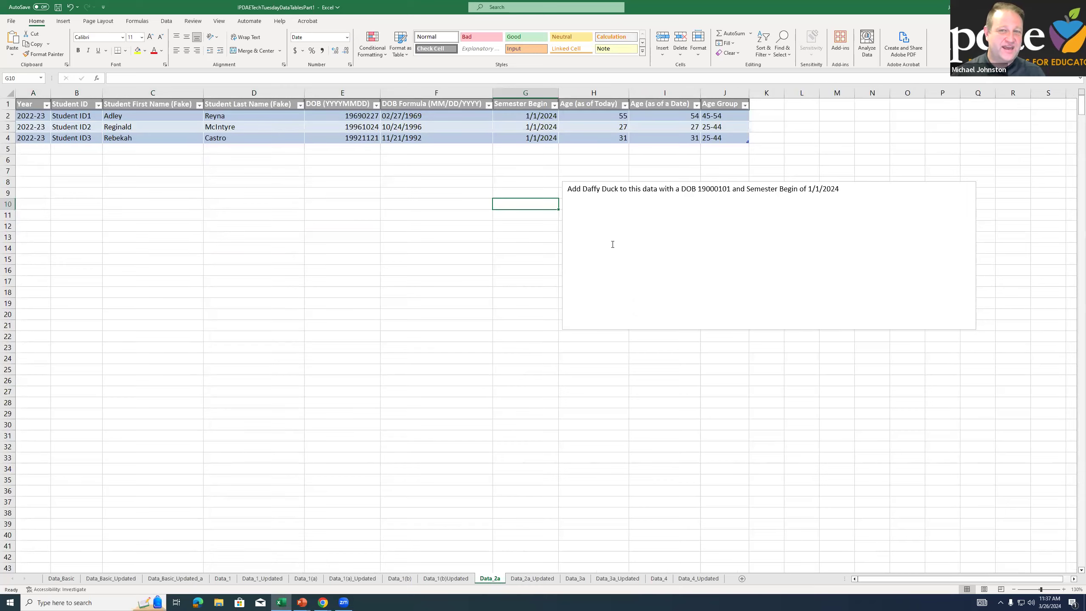
{"action": "scroll", "coordinate": [612, 244], "scroll_direction": "up", "scroll_amount": 2, "text": "ctrl"}
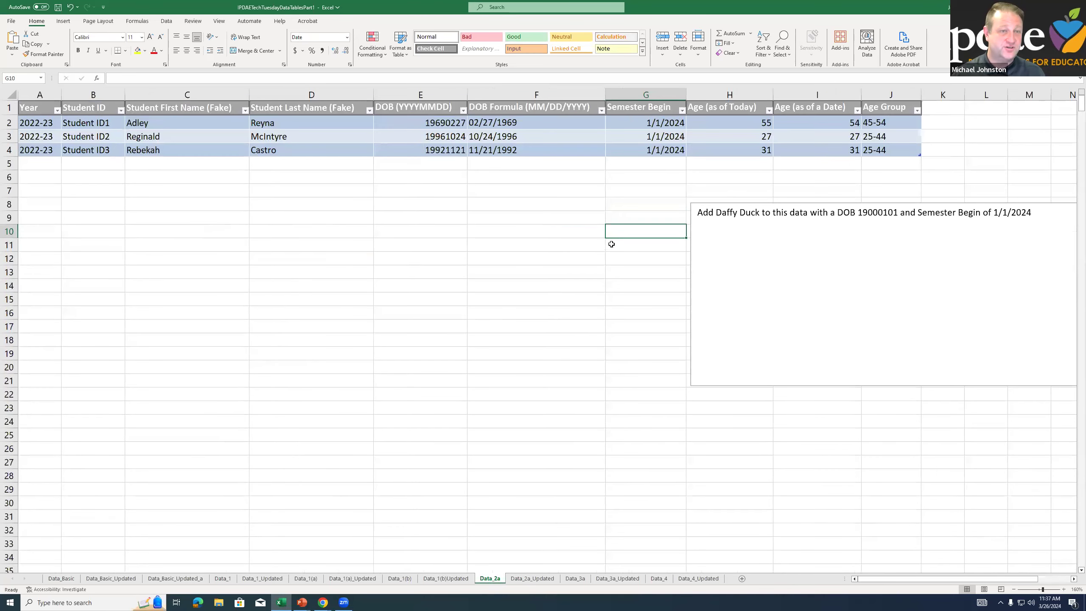
{"action": "left_click", "coordinate": [220, 147]}
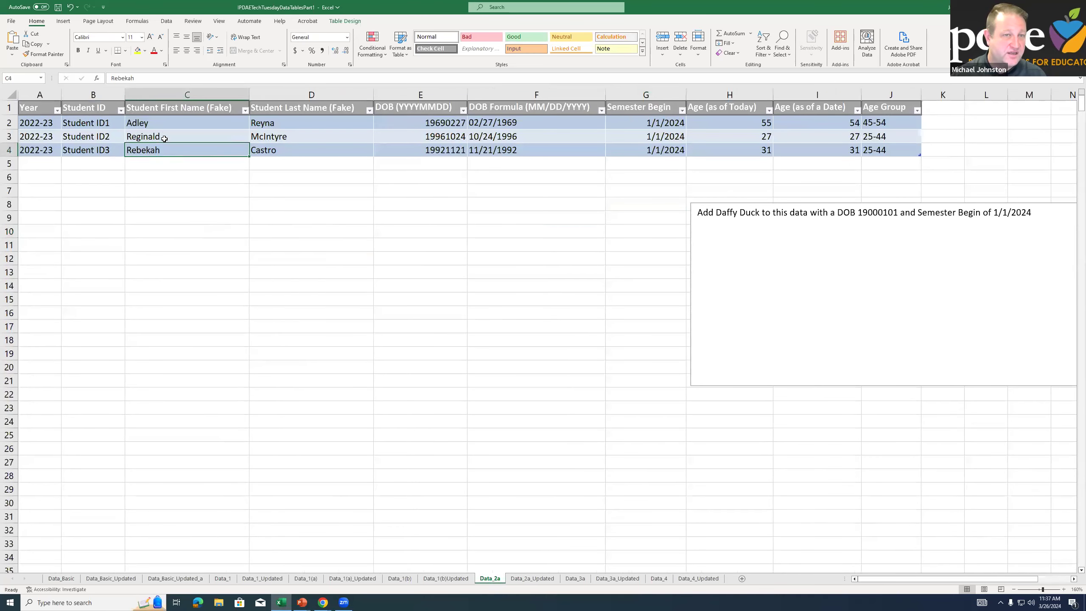
{"action": "left_click", "coordinate": [326, 214]}
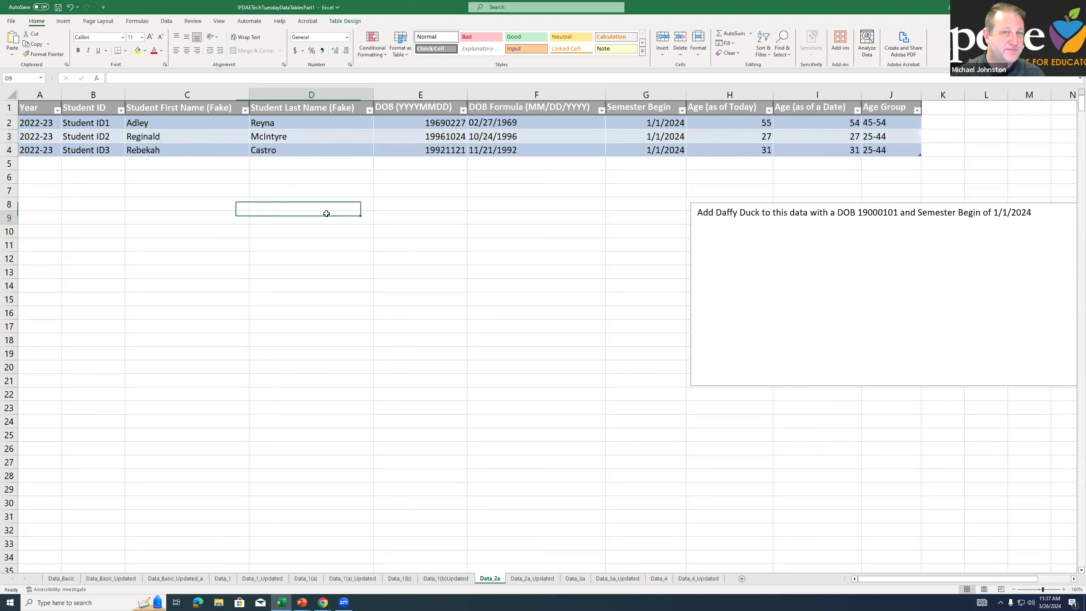
{"action": "left_click", "coordinate": [344, 136]}
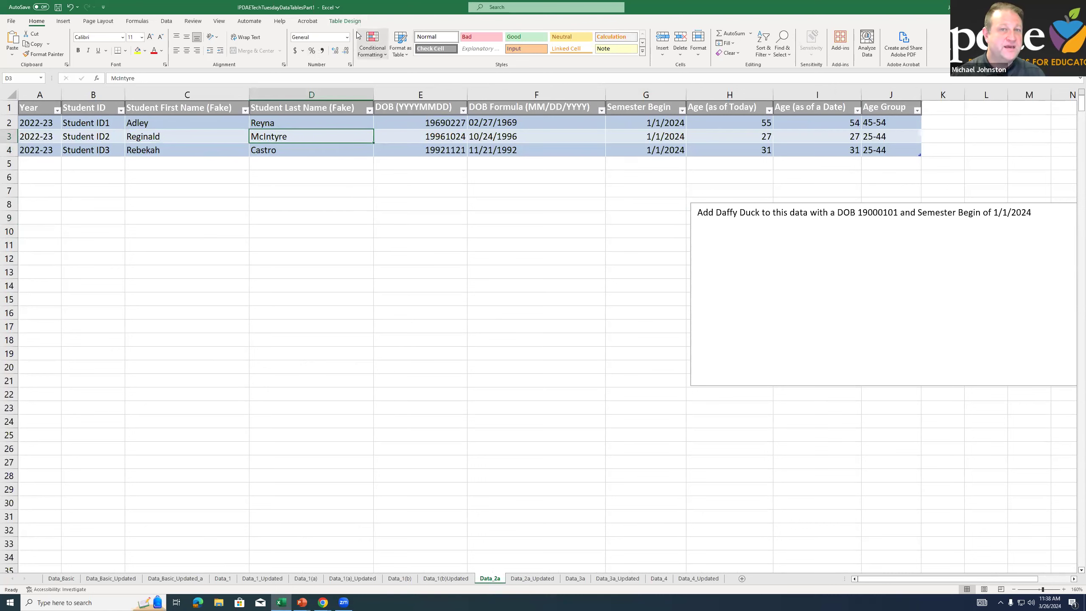
{"action": "left_click", "coordinate": [345, 21]}
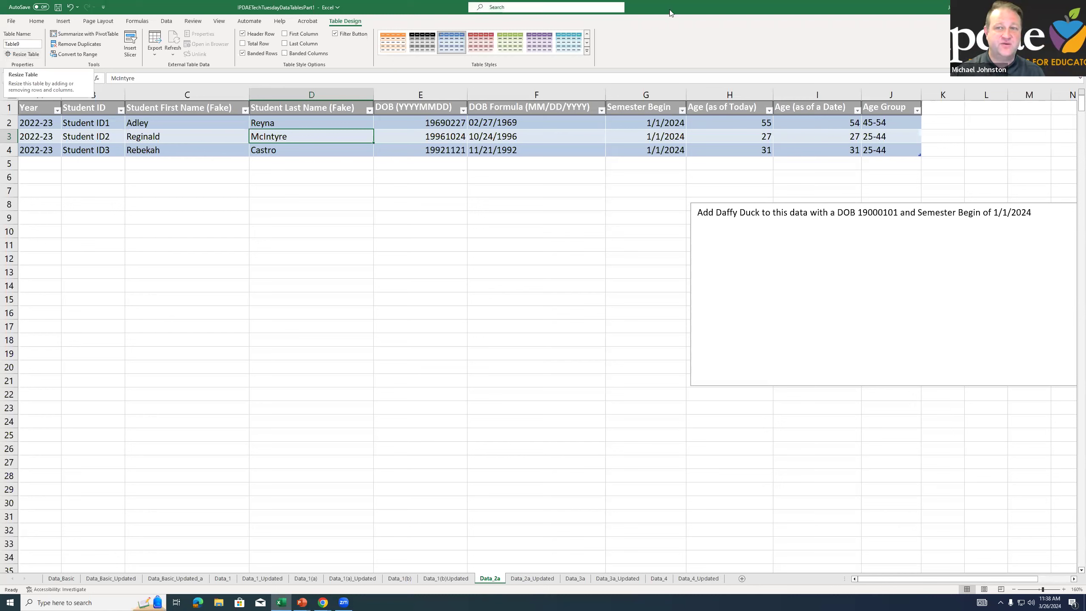
{"action": "left_click", "coordinate": [749, 149]}
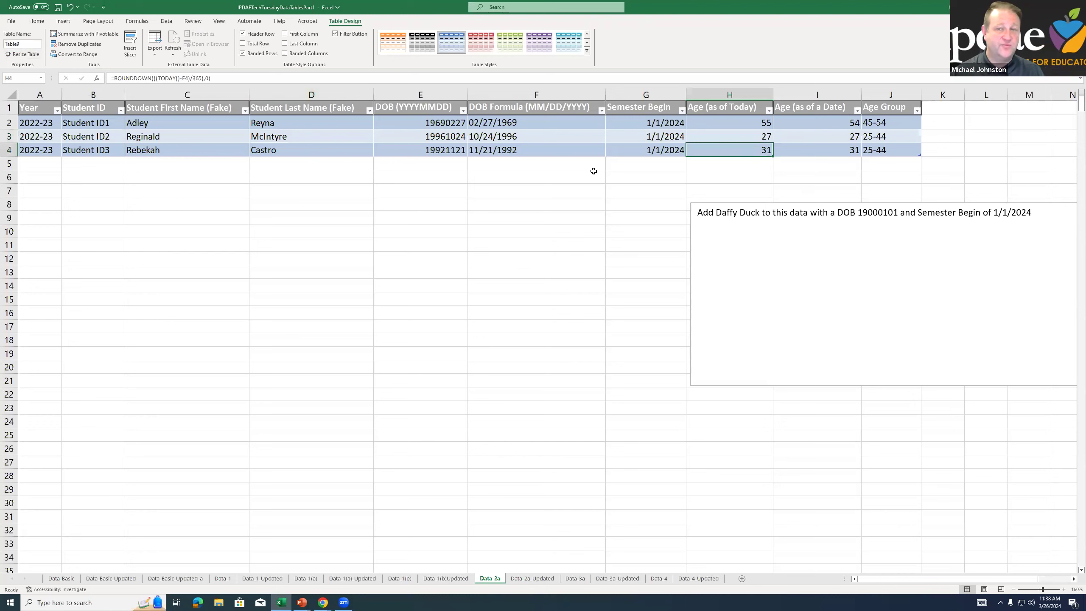
Inspect the age and Age Group formulas in cells H4, I4 and J4, leaving them unedited
{"action": "key", "text": "F2"}
{"action": "key", "text": "Escape"}
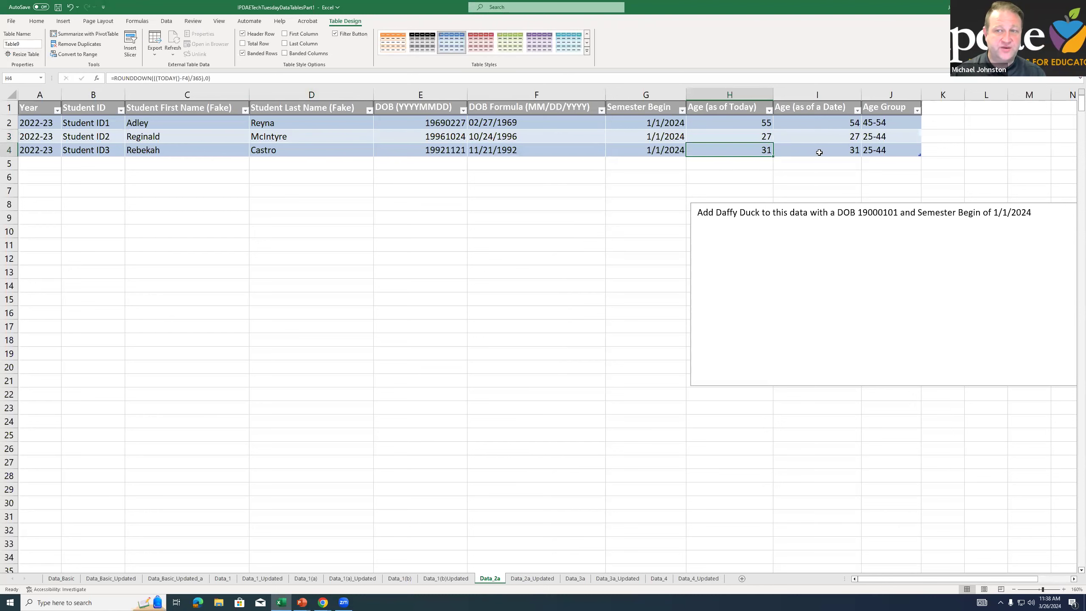
{"action": "left_click", "coordinate": [818, 153]}
{"action": "left_click_drag", "start_coordinate": [720, 109], "coordinate": [718, 138]}
{"action": "left_click_drag", "start_coordinate": [837, 113], "coordinate": [846, 148]}
{"action": "left_click", "coordinate": [885, 145]}
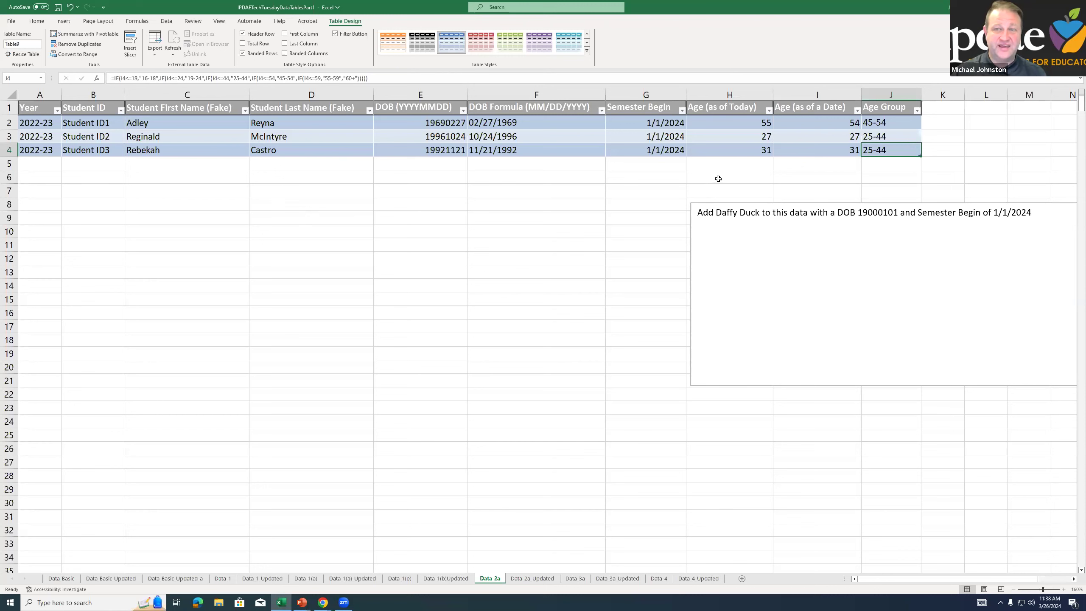
{"action": "left_click", "coordinate": [360, 80]}
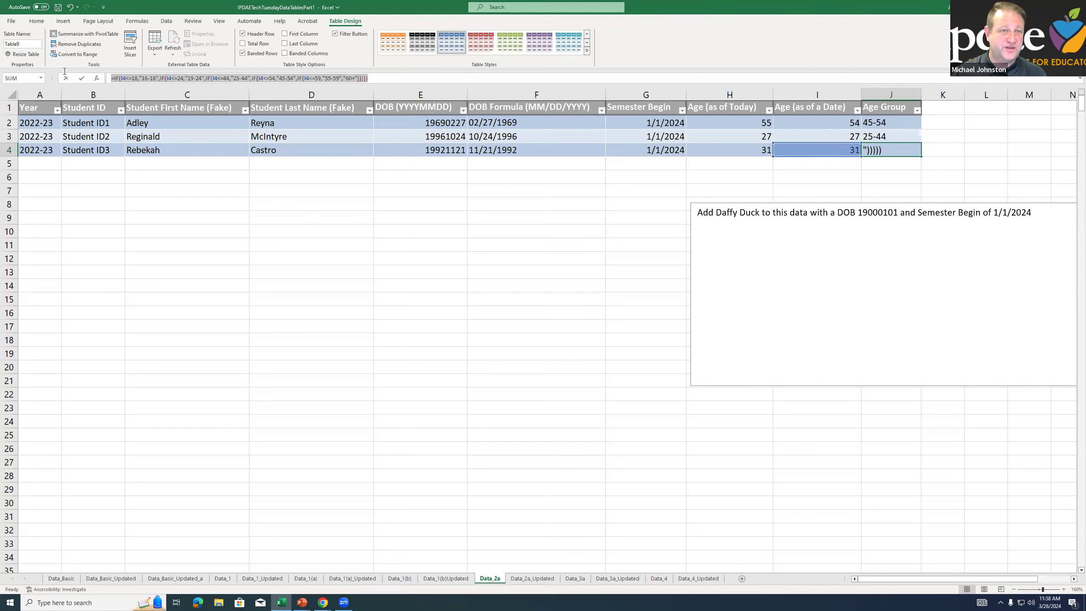
{"action": "key", "text": "Escape"}
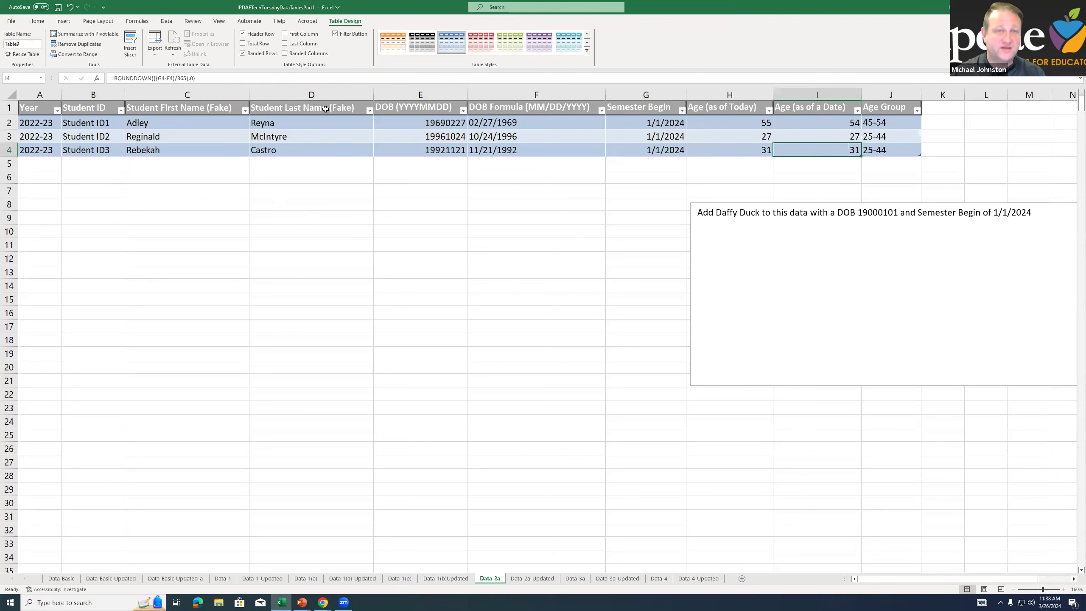
{"action": "left_click_drag", "start_coordinate": [713, 163], "coordinate": [721, 156]}
{"action": "left_click", "coordinate": [721, 154]}
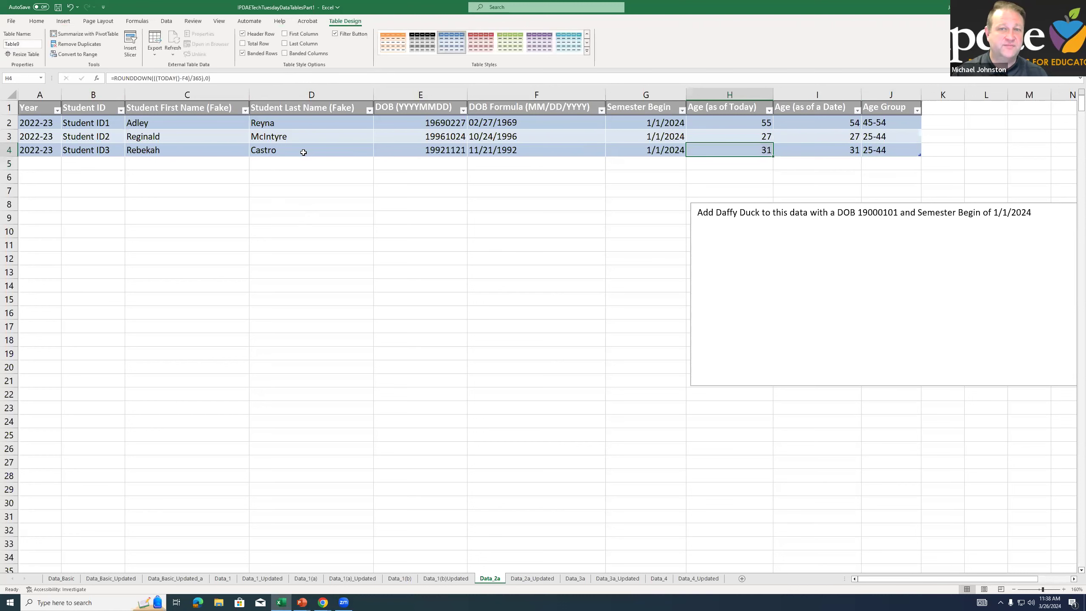
Add Daffy Duck in row 5 directly below the table, with the date of birth given in the instruction note
{"action": "left_click", "coordinate": [215, 177]}
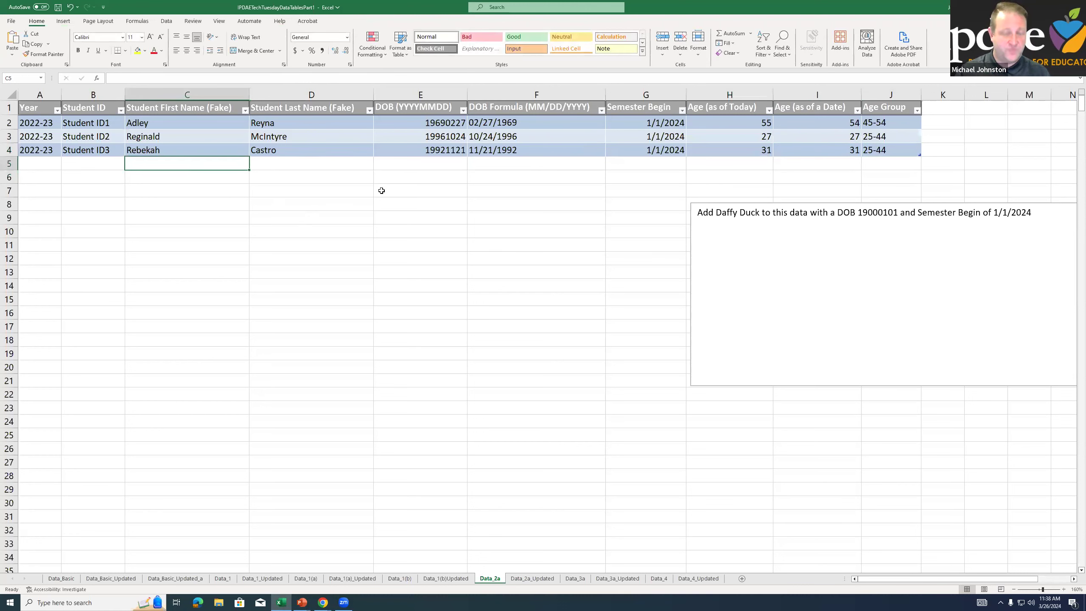
{"action": "type", "text": "Daffy"}
{"action": "key", "text": "Tab"}
{"action": "type", "text": "Dy"}
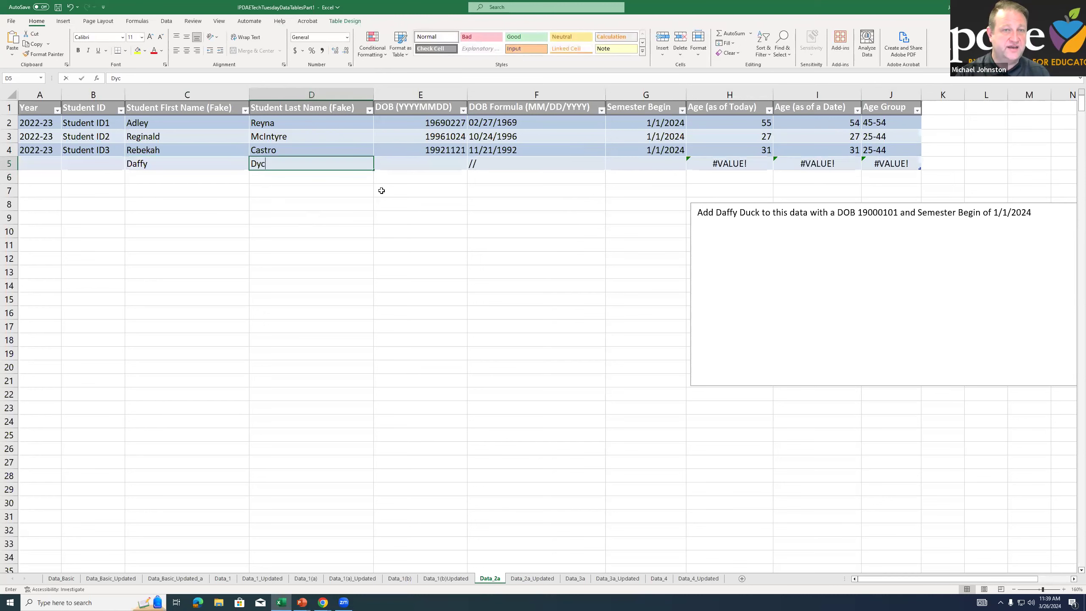
{"action": "key", "text": "BackSpace"}
{"action": "key", "text": "BackSpace"}
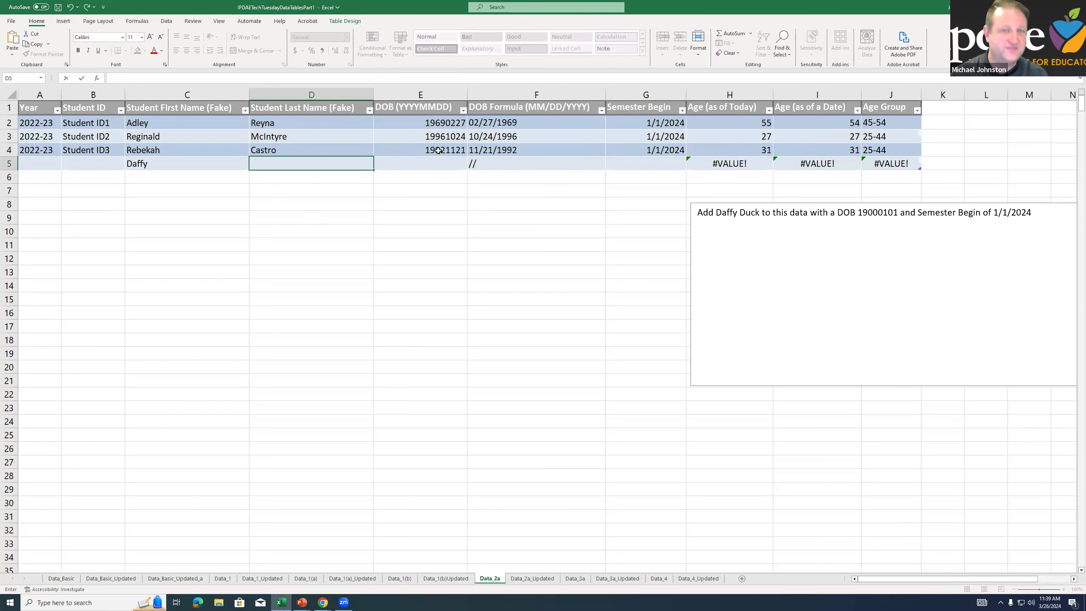
{"action": "type", "text": "Duck"}
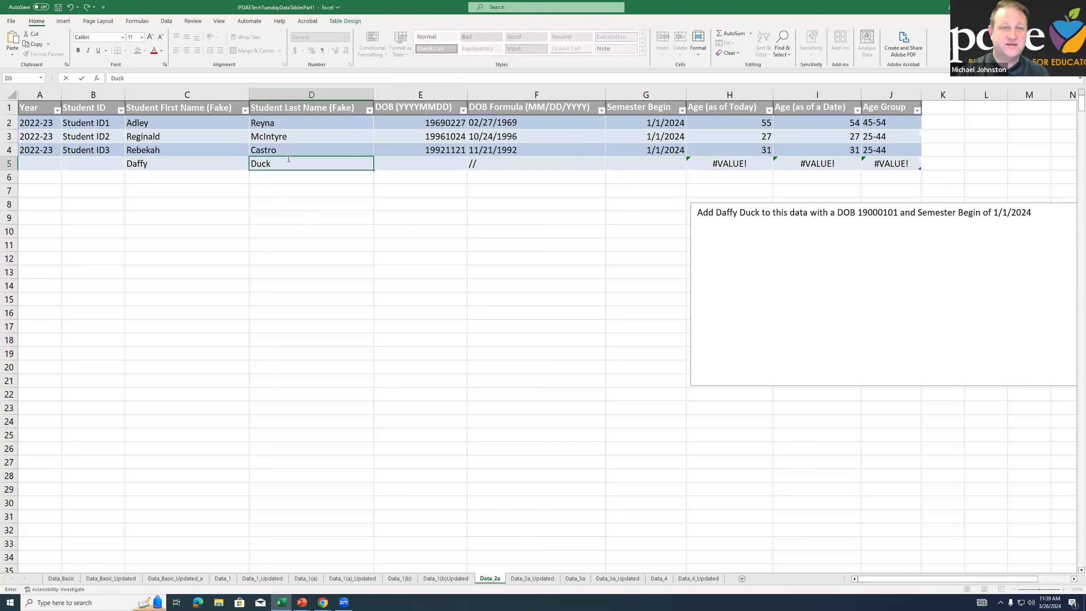
{"action": "key", "text": "Tab"}
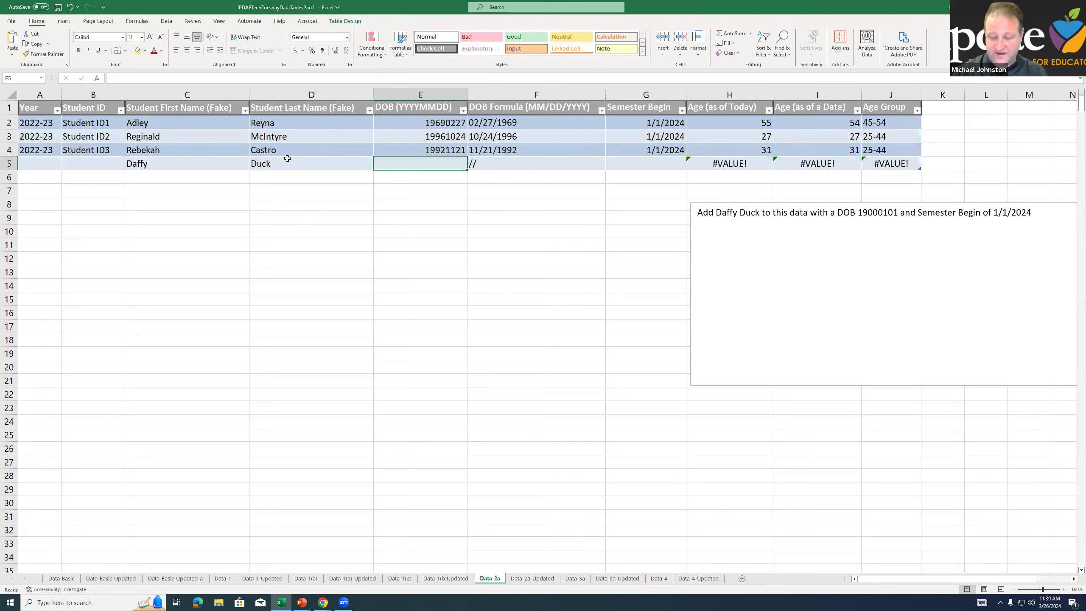
{"action": "type", "text": "19000101"}
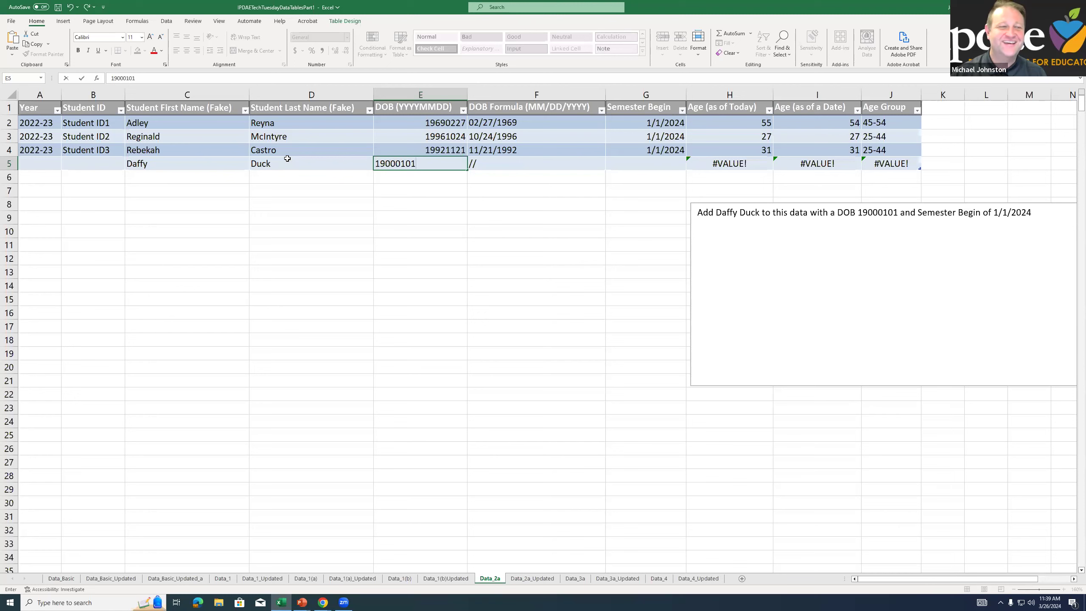
{"action": "key", "text": "Return"}
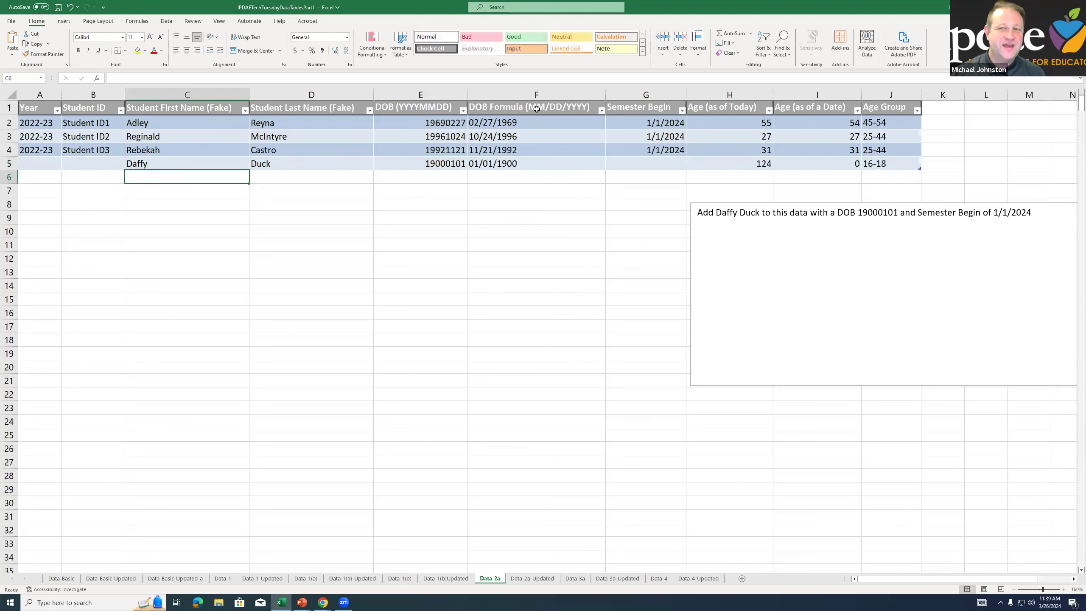
Review Daffy Duck's calculated ages and age group in row 5 and inspect the formulas in I5 and H5
{"action": "left_click_drag", "start_coordinate": [754, 167], "coordinate": [866, 165]}
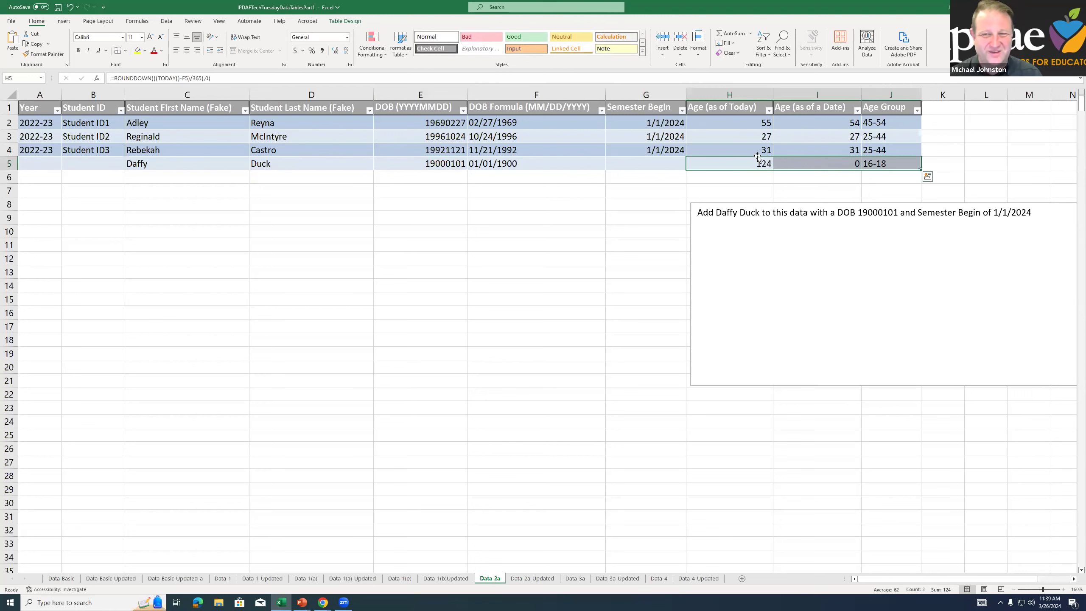
{"action": "left_click", "coordinate": [756, 163]}
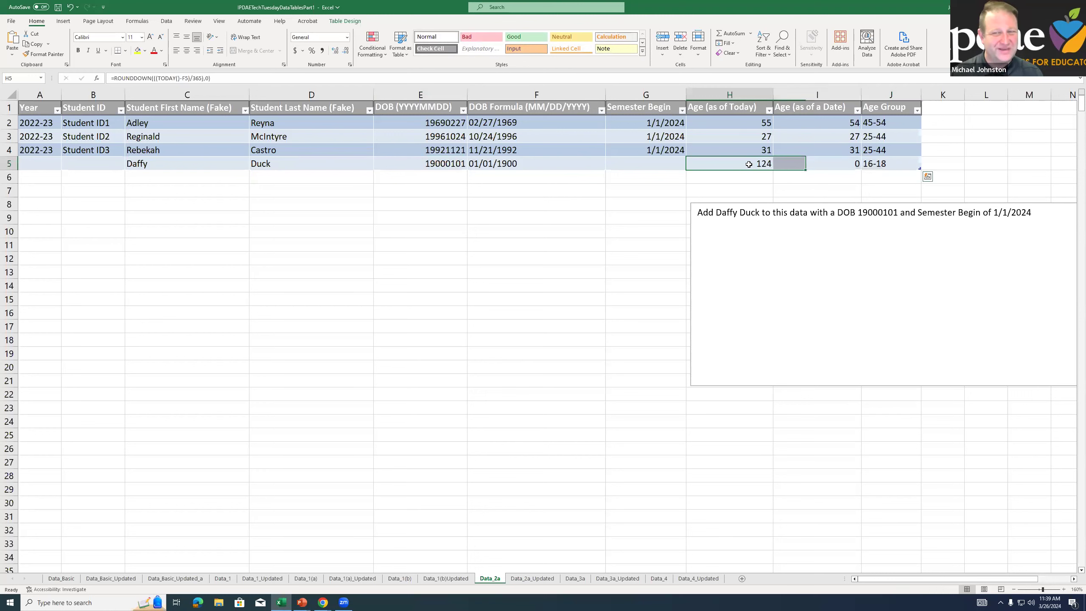
{"action": "left_click", "coordinate": [823, 165]}
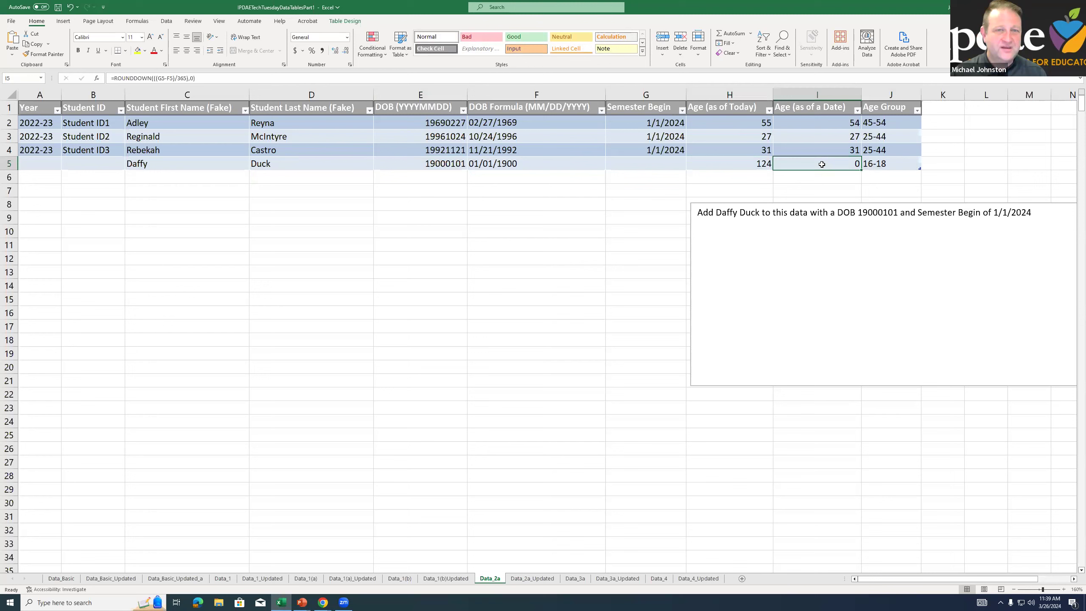
{"action": "key", "text": "F3"}
{"action": "key", "text": "Escape"}
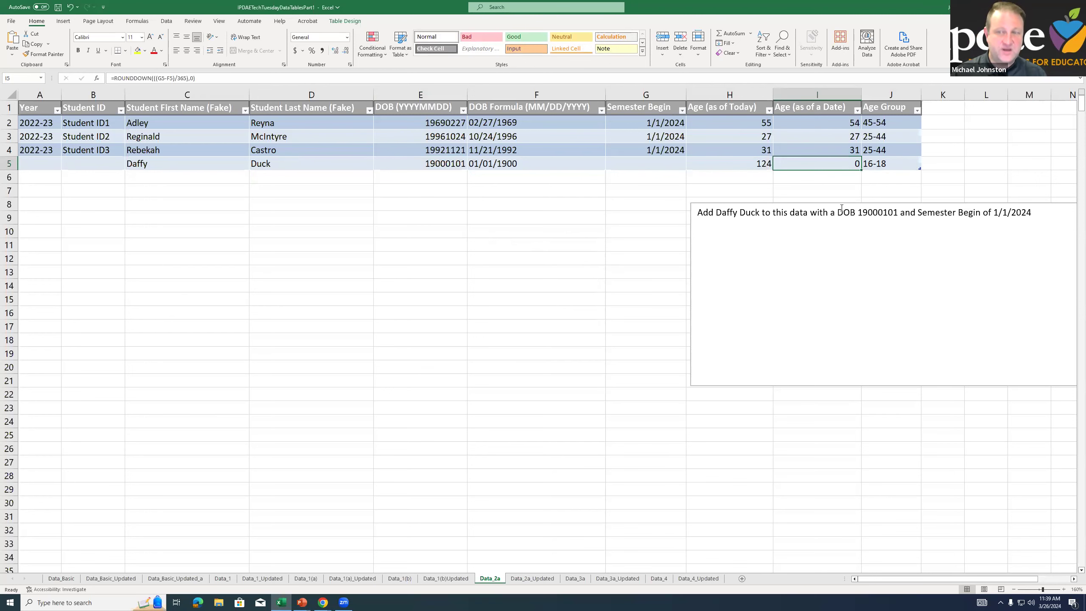
{"action": "key", "text": "F2"}
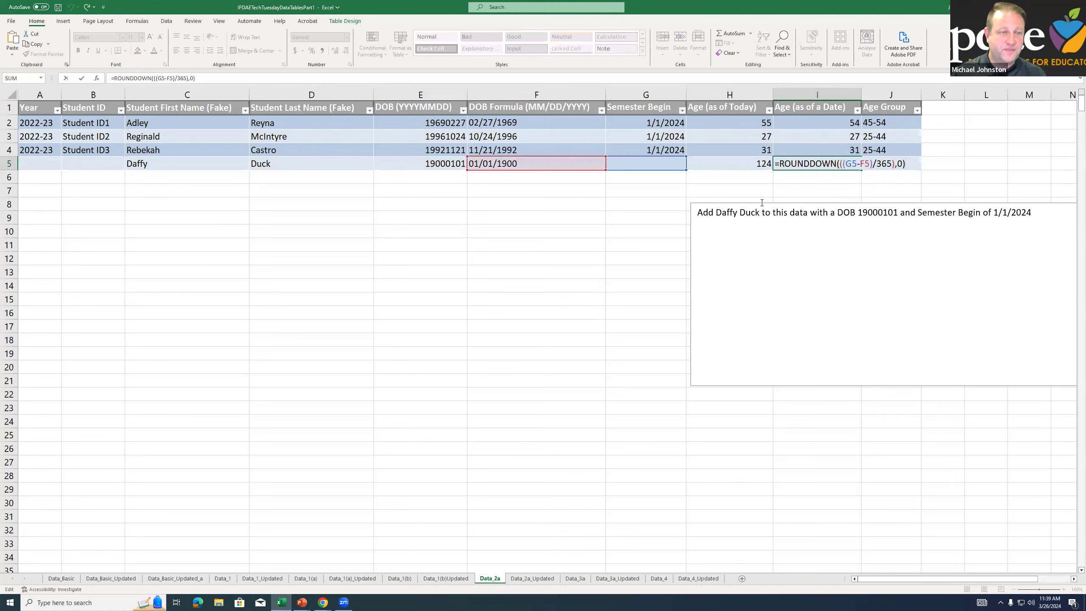
{"action": "key", "text": "Escape"}
{"action": "left_click", "coordinate": [755, 167]}
{"action": "key", "text": "F2"}
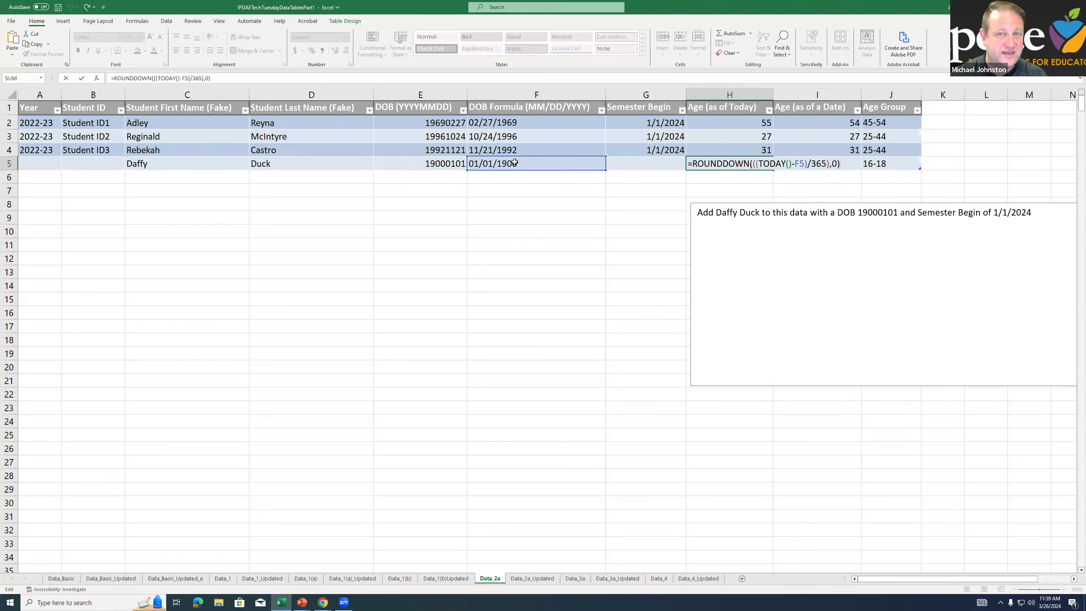
{"action": "left_click", "coordinate": [522, 177]}
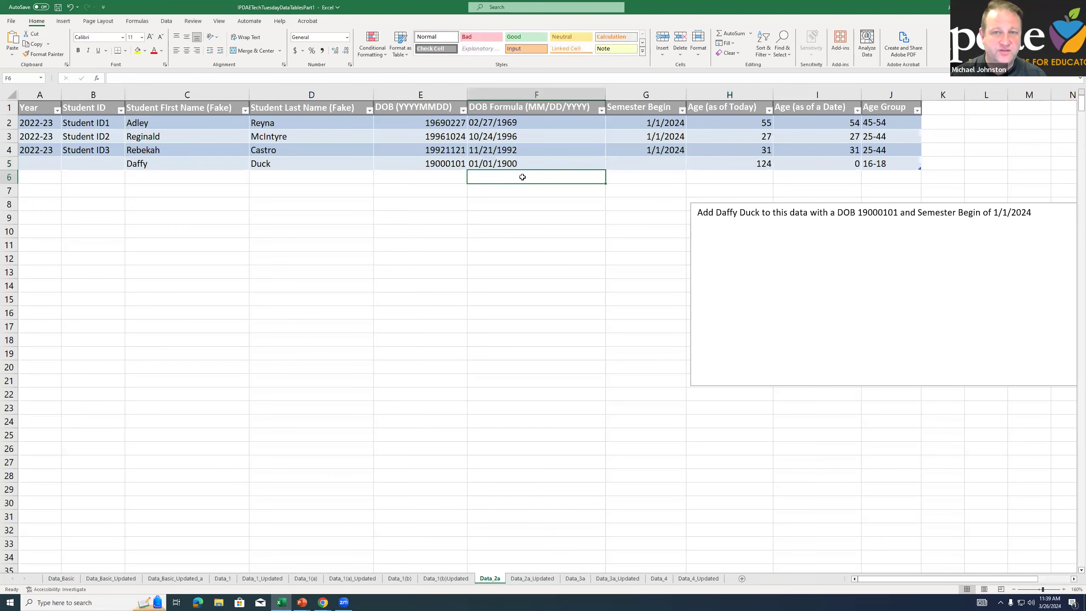
Trace at a larger zoom which cells the ROUNDDOWN formulas in H5 and I5 refer to
{"action": "scroll", "coordinate": [522, 176], "scroll_direction": "up", "scroll_amount": 3, "text": "ctrl"}
{"action": "scroll", "coordinate": [522, 177], "scroll_direction": "up", "scroll_amount": 2}
{"action": "left_click", "coordinate": [916, 184]}
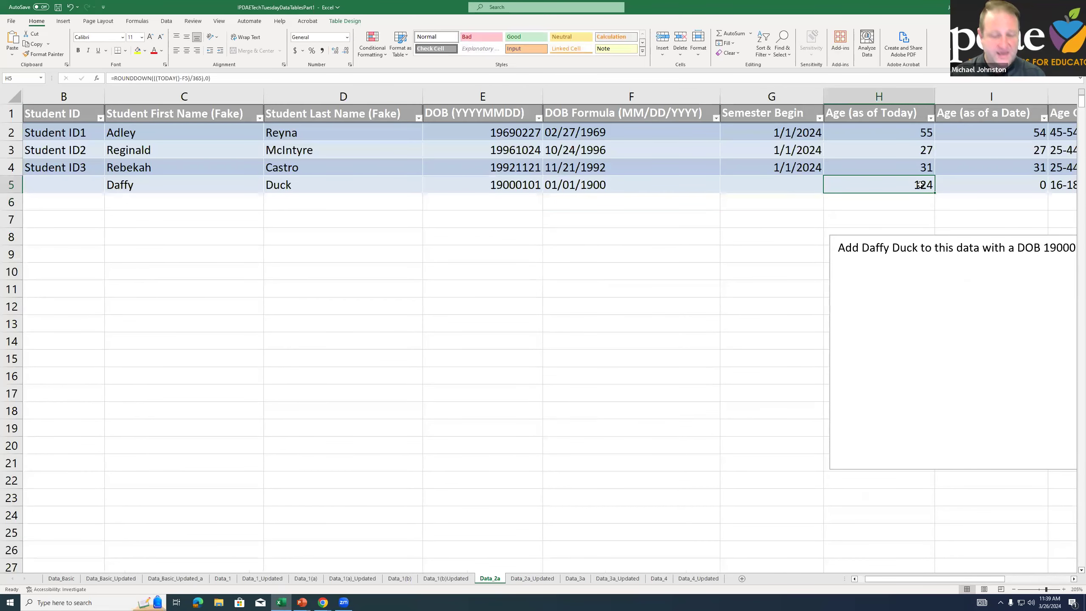
{"action": "key", "text": "F2"}
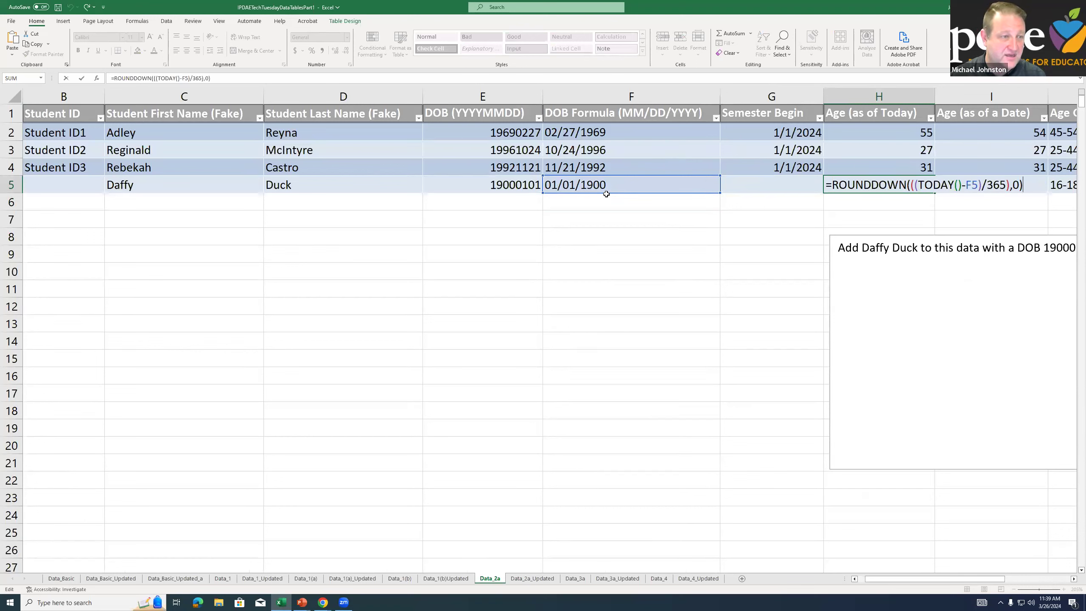
{"action": "key", "text": "ctrl+Return"}
{"action": "left_click", "coordinate": [998, 182]}
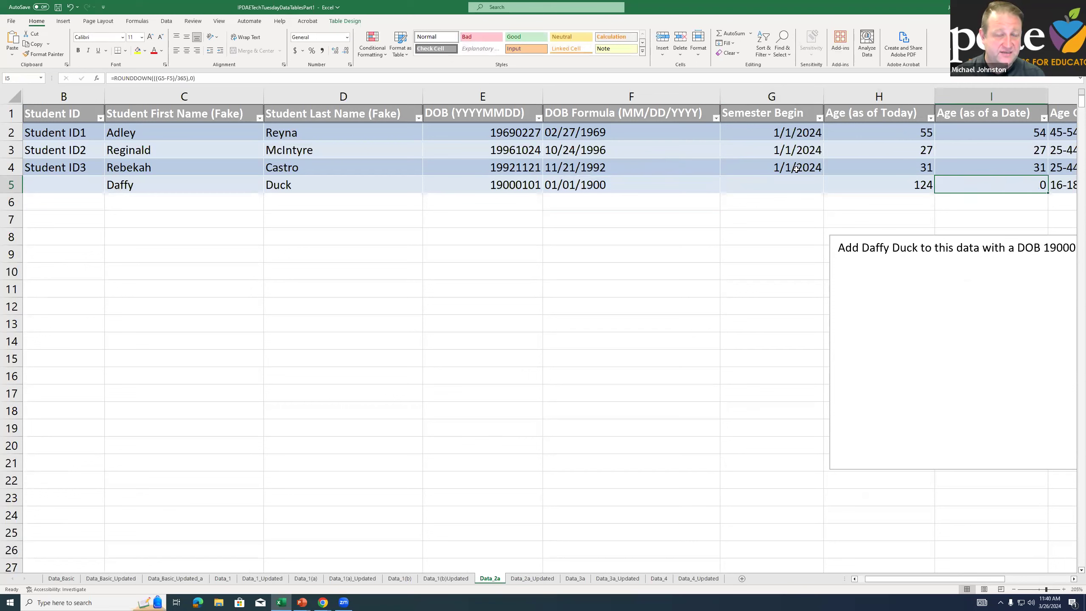
{"action": "key", "text": "F2"}
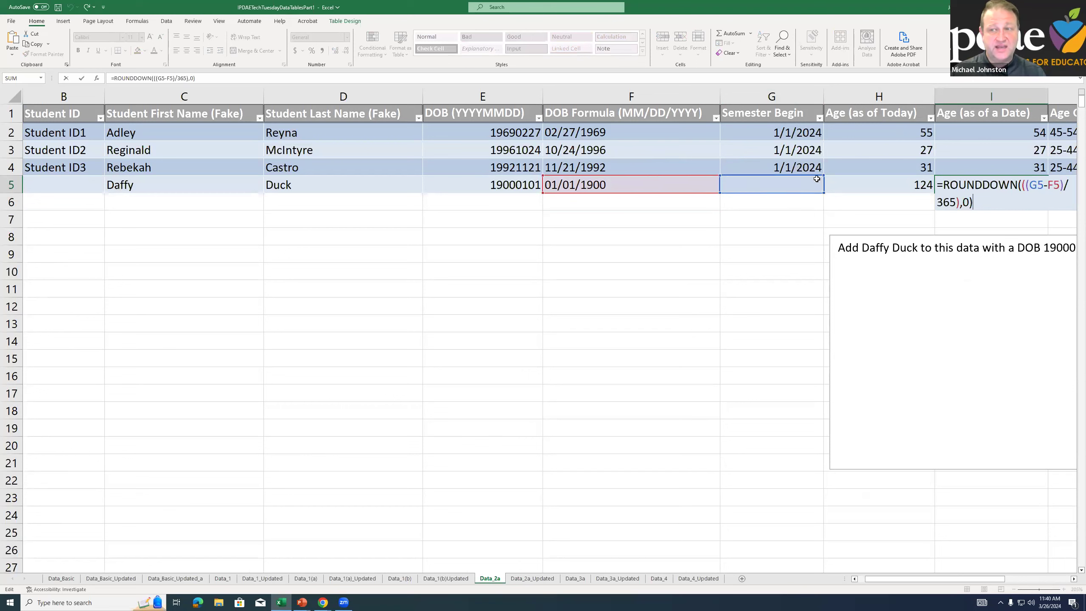
{"action": "key", "text": "Escape"}
Enter 1/1/2024 as Daffy Duck's Semester Begin in G5 and check the Age (as of a Date) and Age Group cells
{"action": "left_click", "coordinate": [773, 187]}
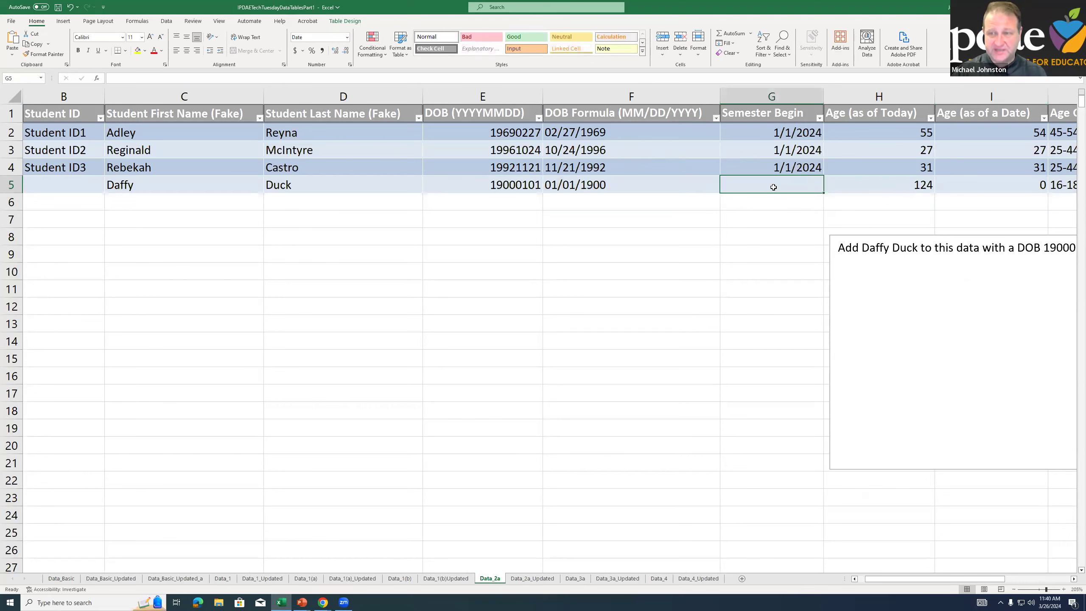
{"action": "type", "text": "1/1/2024"}
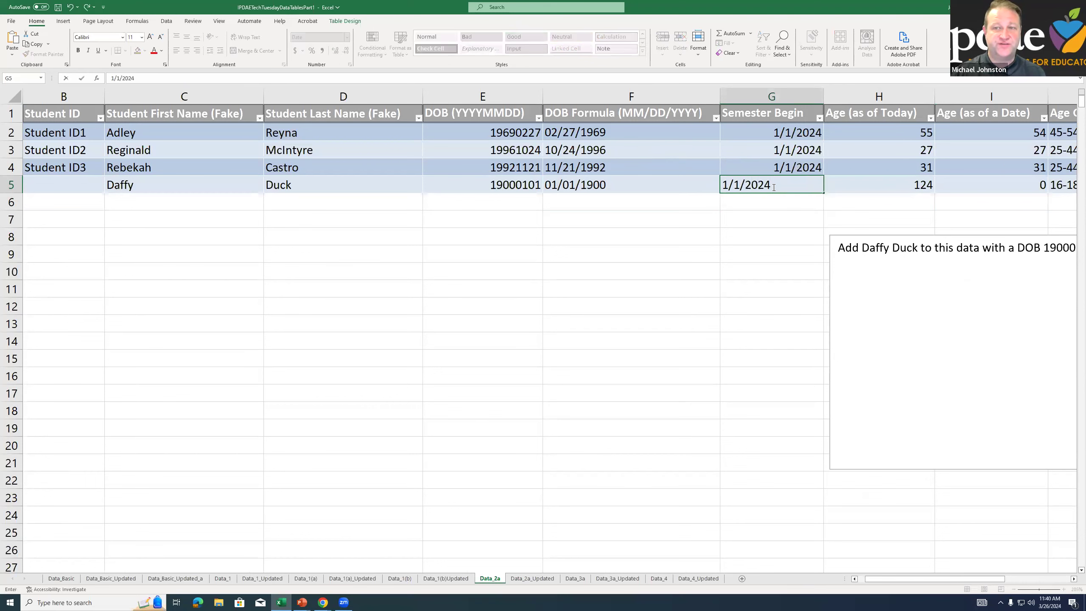
{"action": "key", "text": "Return"}
{"action": "left_click", "coordinate": [1020, 185]}
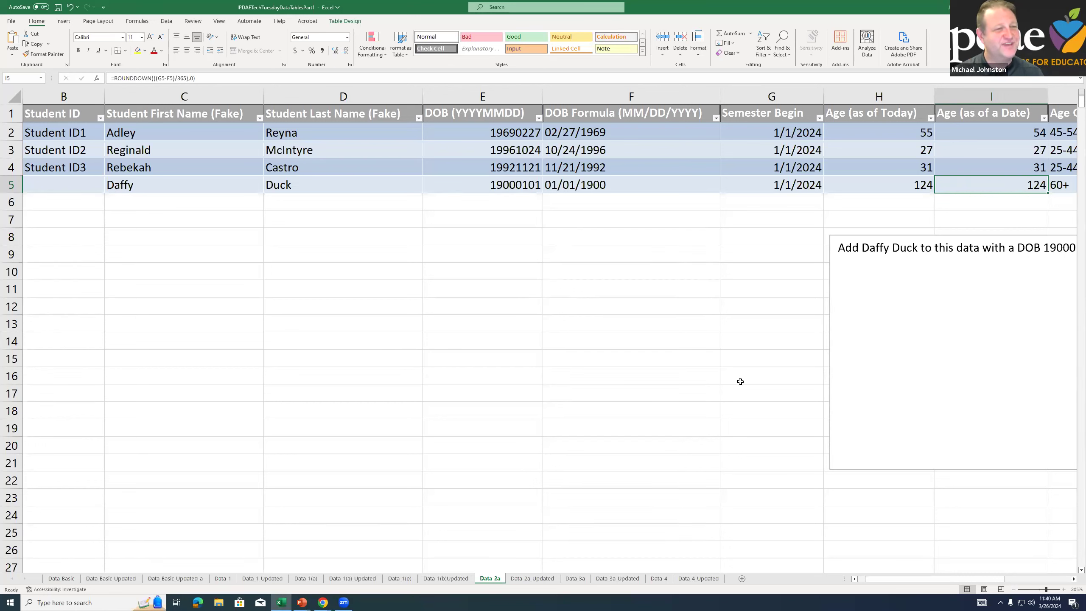
{"action": "left_click_drag", "start_coordinate": [925, 580], "coordinate": [957, 580]}
{"action": "left_click", "coordinate": [851, 187]}
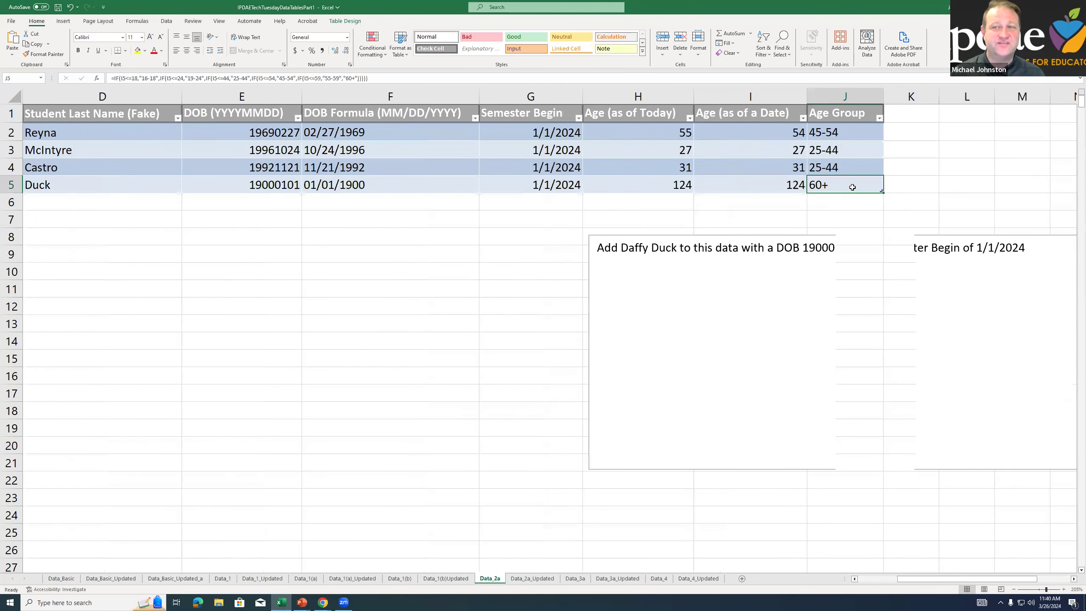
{"action": "left_click", "coordinate": [746, 186]}
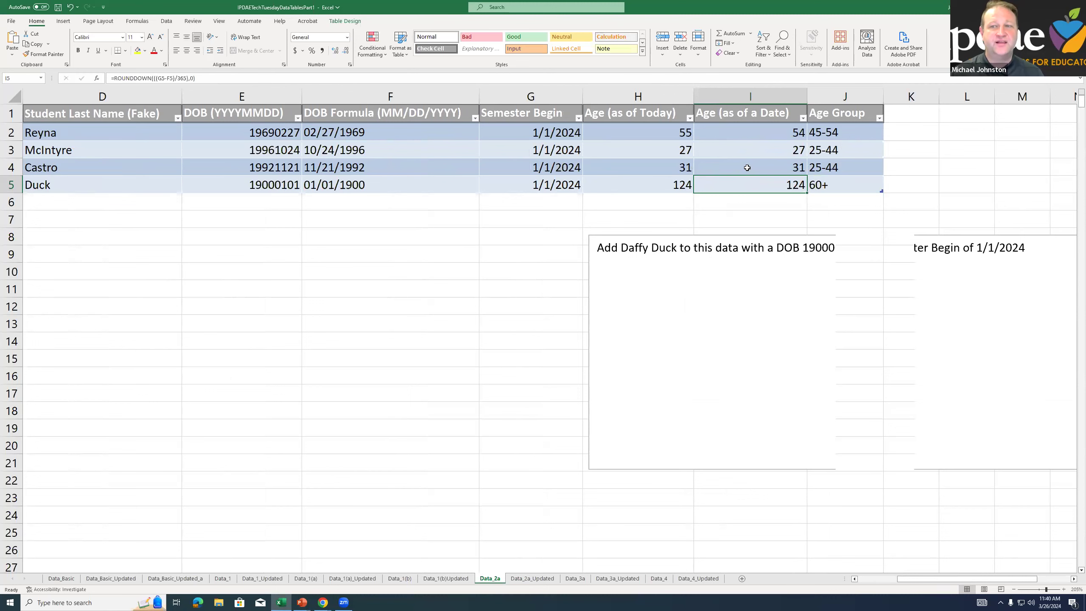
Replace Daffy Duck's date of birth in E5 with a more recent YYYYMMDD date and check the recalculated cells H5 to J5
{"action": "left_click", "coordinate": [270, 190]}
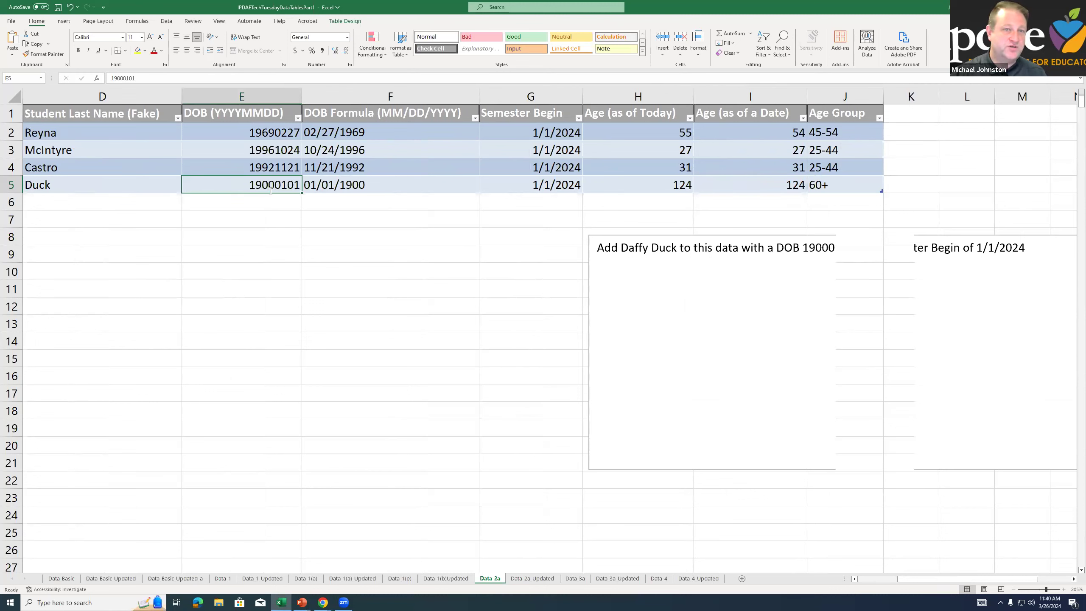
{"action": "type", "text": "20000101"}
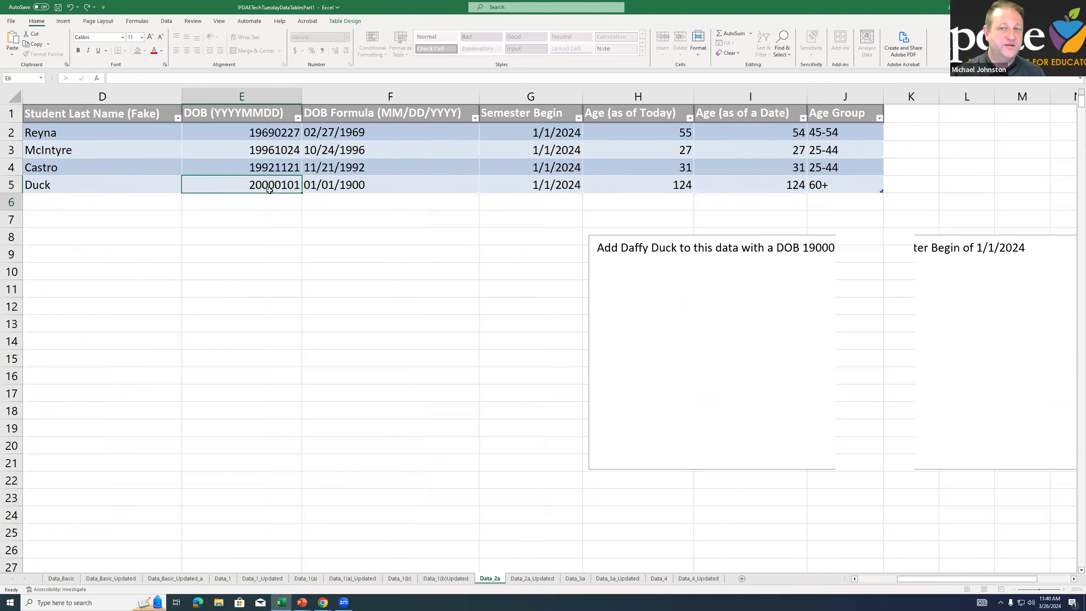
{"action": "key", "text": "Return"}
{"action": "left_click", "coordinate": [630, 180]}
{"action": "left_click_drag", "start_coordinate": [760, 192], "coordinate": [816, 189]}
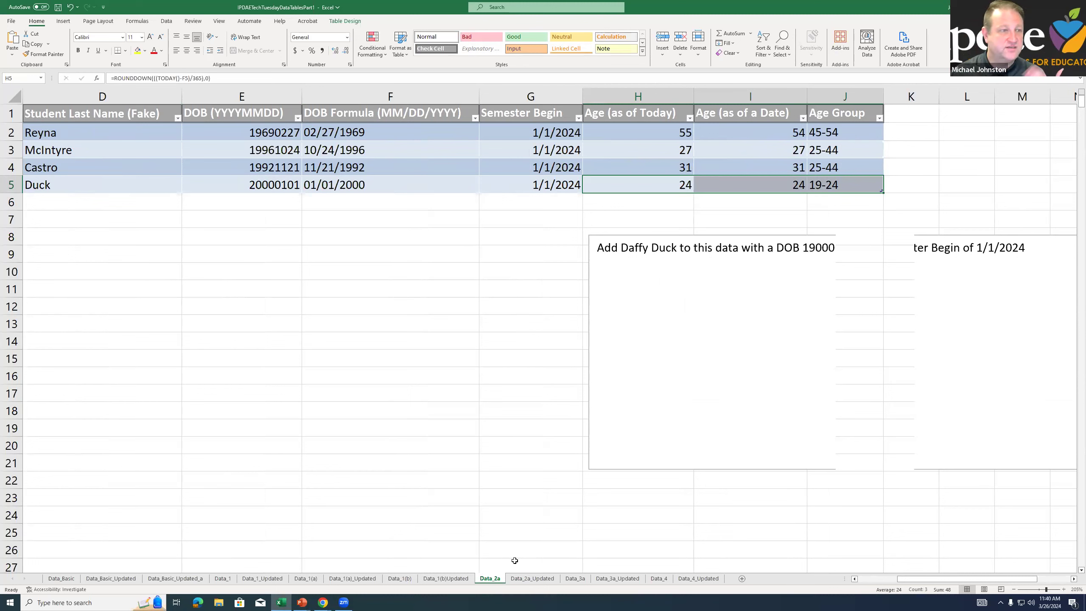
View the completed Data_2a_Updated sheet and open the Data_3a sheet with its table exercise instructions
{"action": "left_click", "coordinate": [512, 583]}
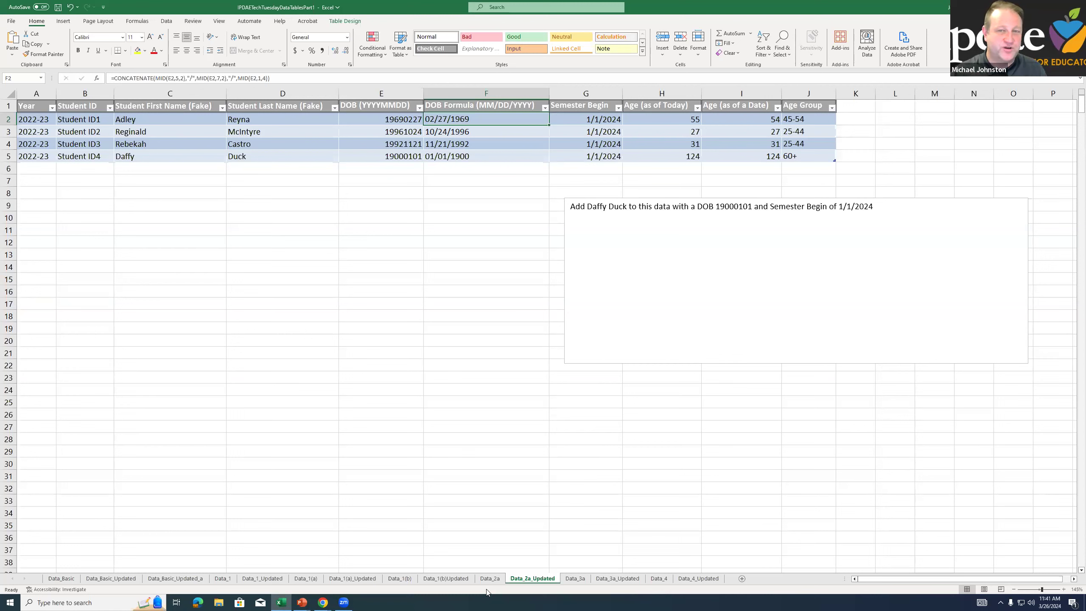
{"action": "left_click", "coordinate": [569, 578]}
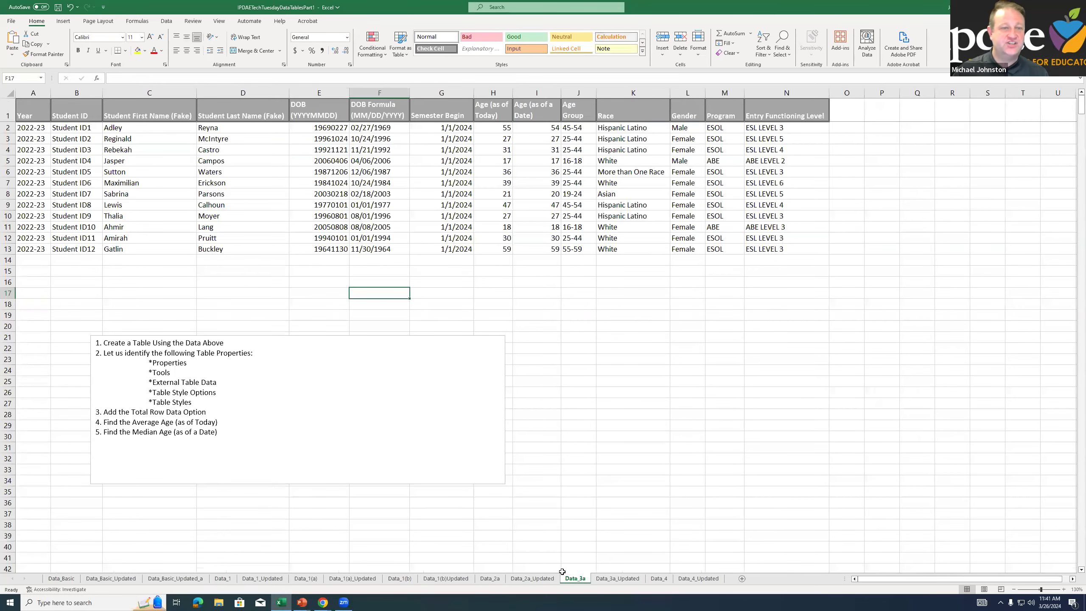
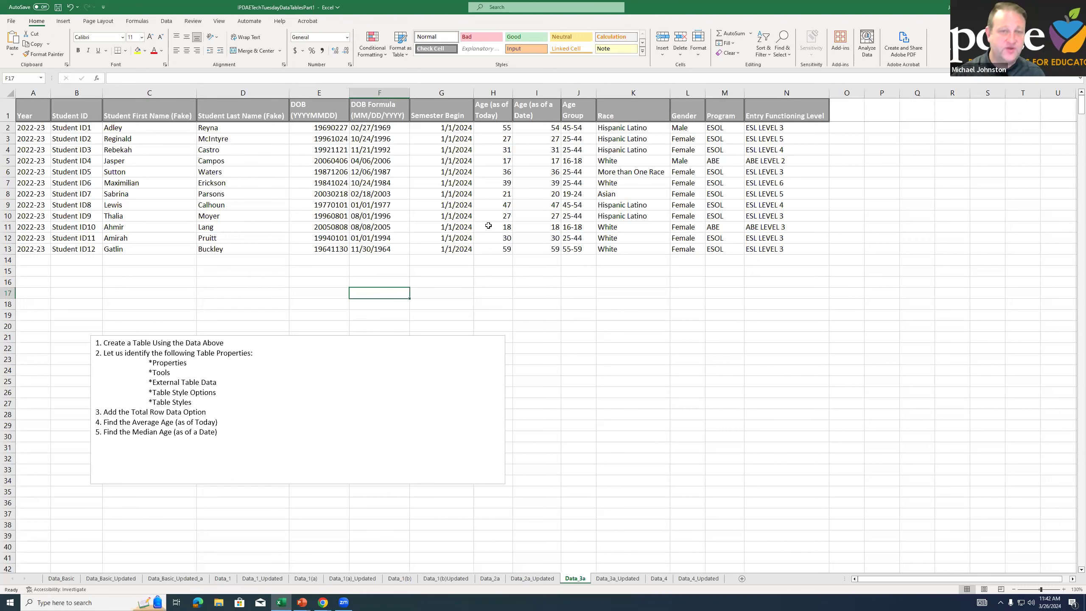
Create a table with headers from the student data in A1:N13 on the Data_3a sheet
{"action": "left_click", "coordinate": [488, 225]}
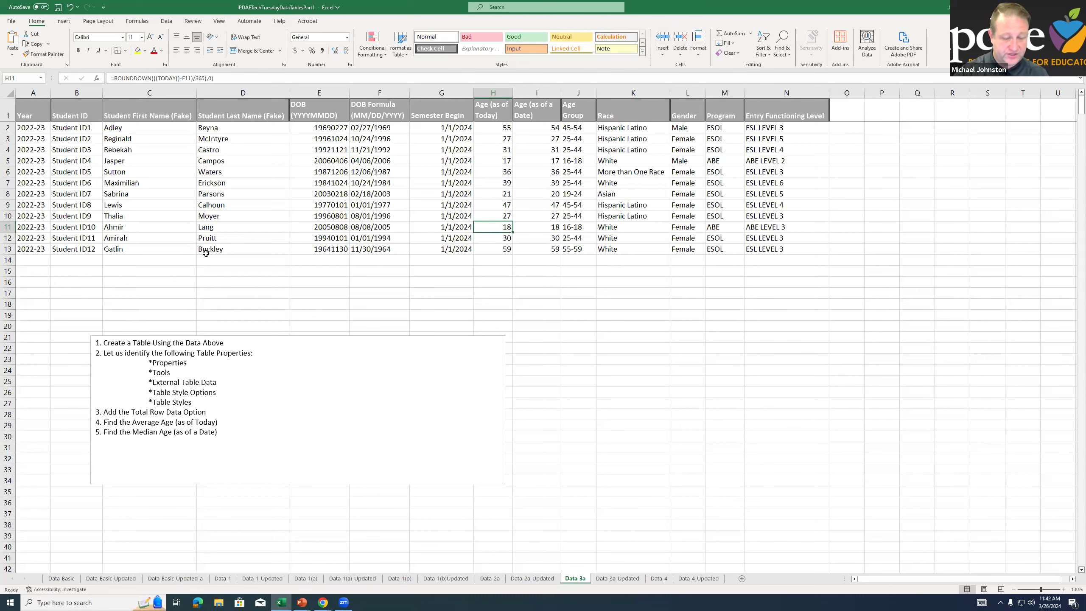
{"action": "key", "text": "ctrl+t"}
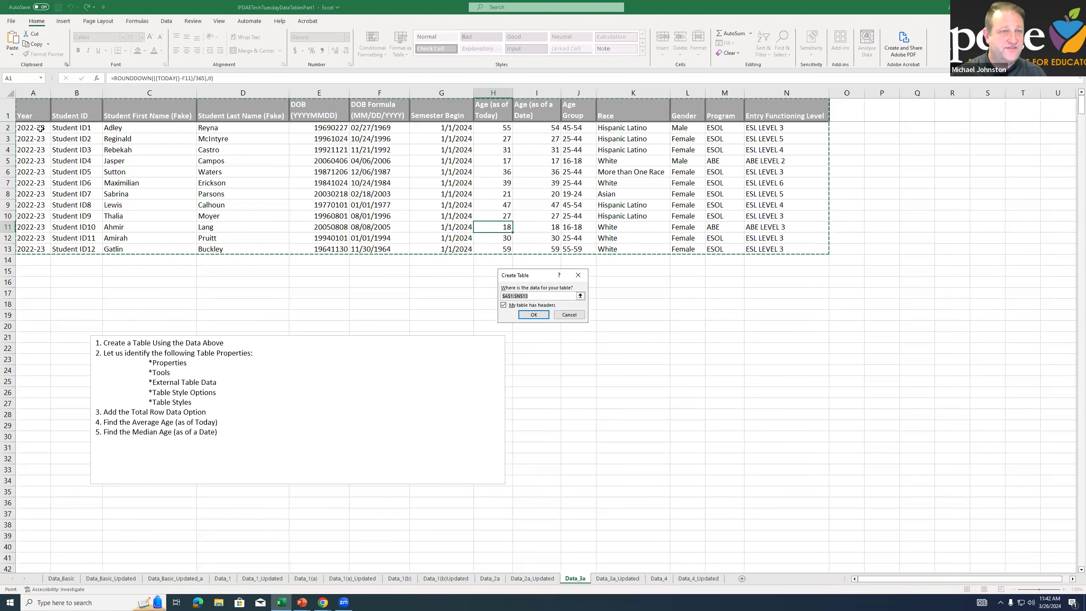
{"action": "left_click", "coordinate": [522, 315]}
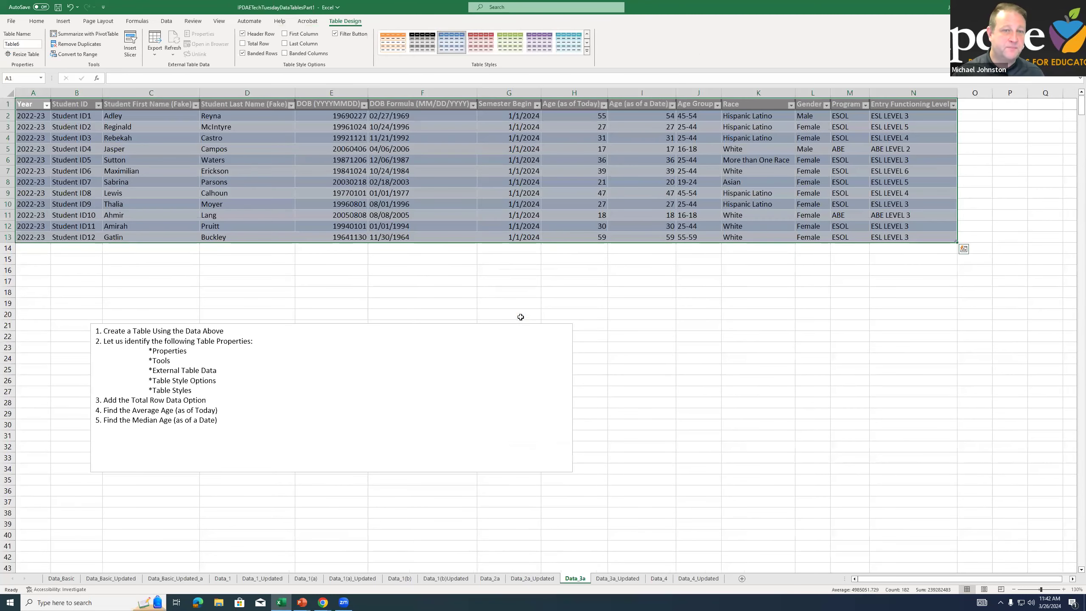
Highlight the table properties listed in the instructions, try a different table style and return to the blue one
{"action": "left_click_drag", "start_coordinate": [153, 351], "coordinate": [191, 387]}
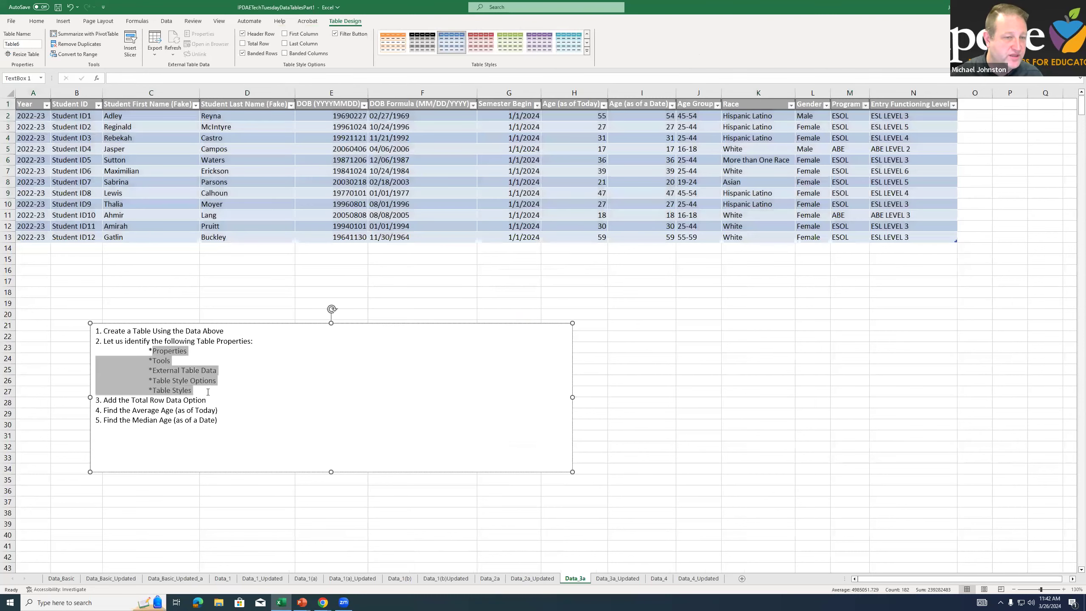
{"action": "left_click", "coordinate": [306, 196]}
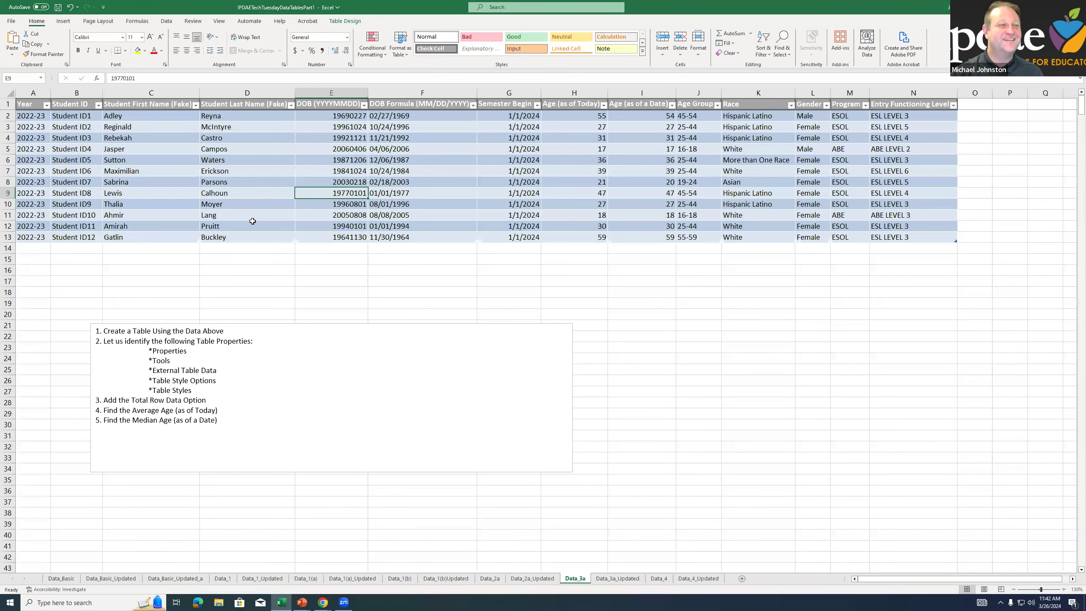
{"action": "left_click", "coordinate": [343, 22]}
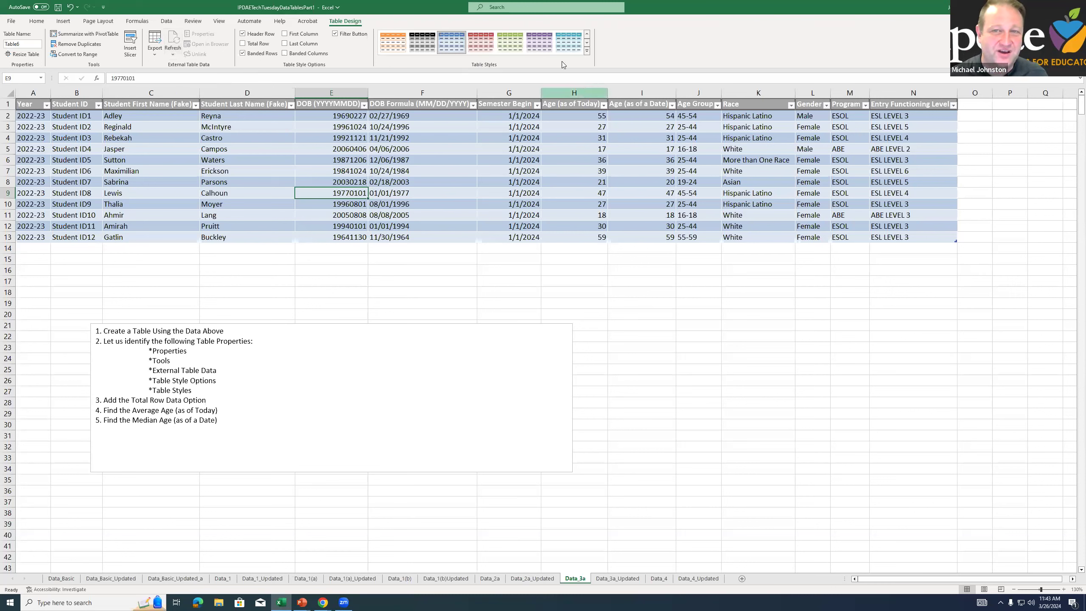
{"action": "left_click", "coordinate": [481, 43]}
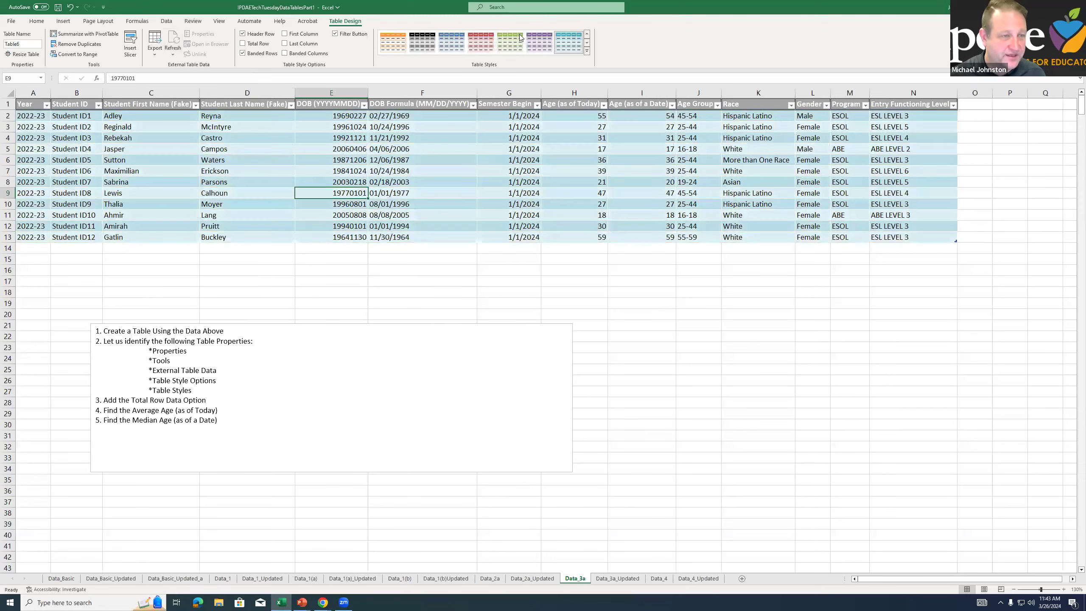
{"action": "left_click", "coordinate": [445, 50]}
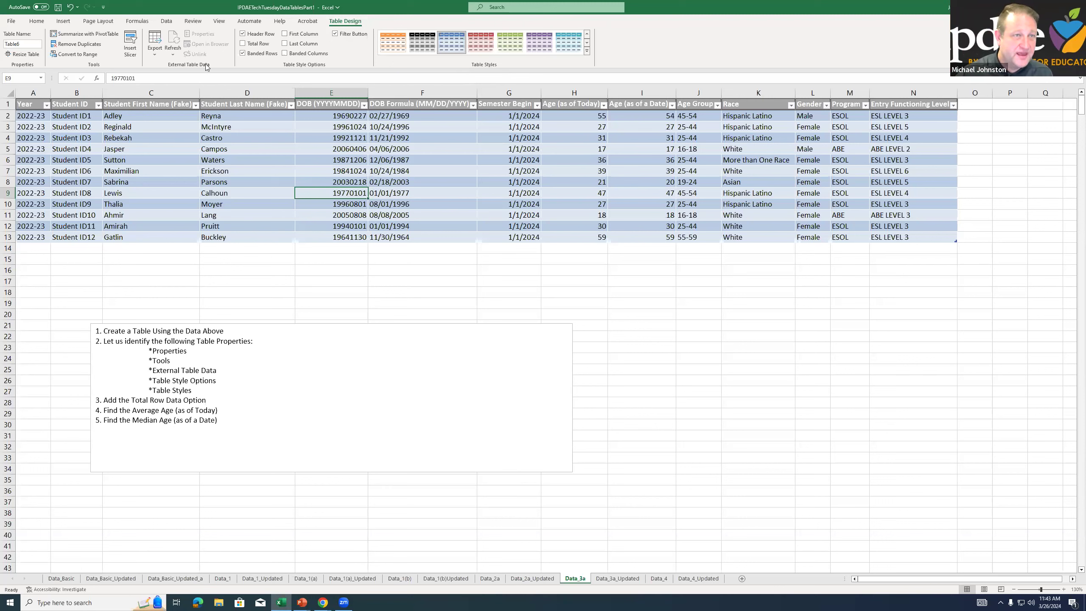
Try resizing the table to the range A1:N18, and undo the resize
{"action": "left_click", "coordinate": [25, 54]}
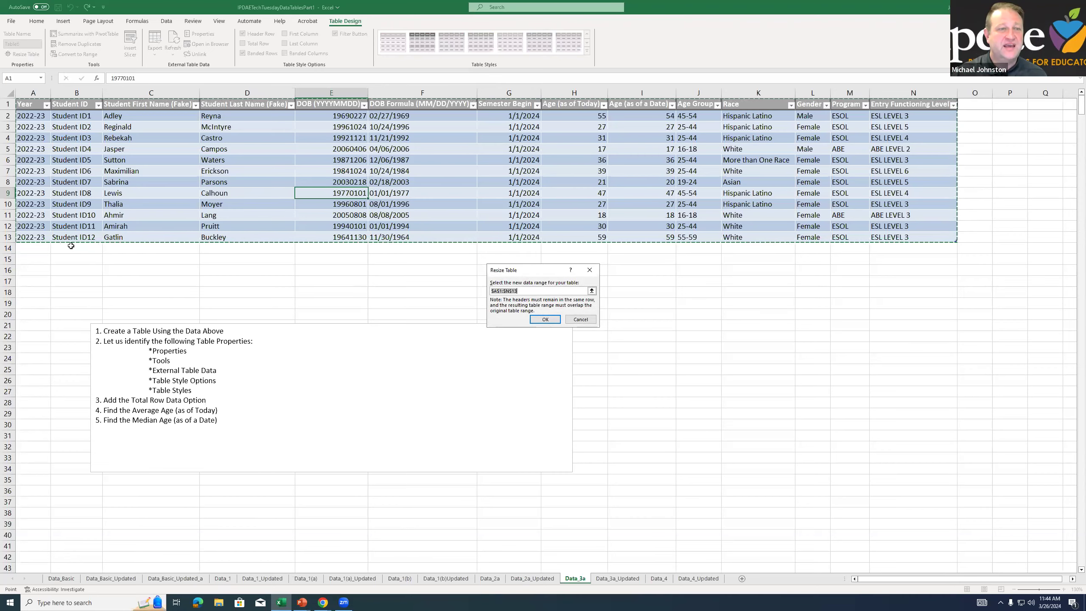
{"action": "left_click_drag", "start_coordinate": [31, 107], "coordinate": [899, 291]}
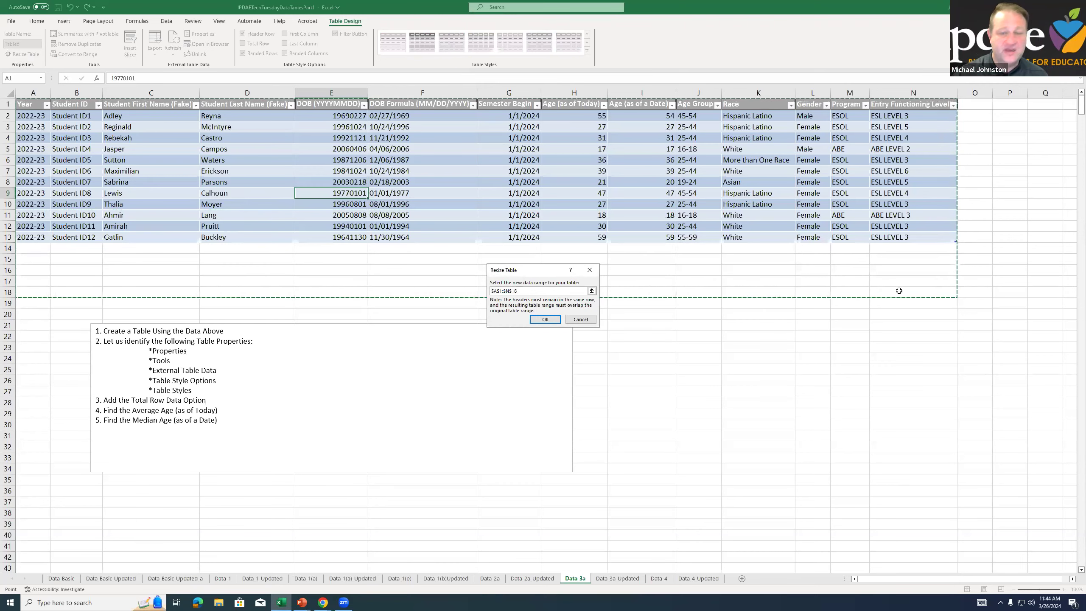
{"action": "key", "text": "Return"}
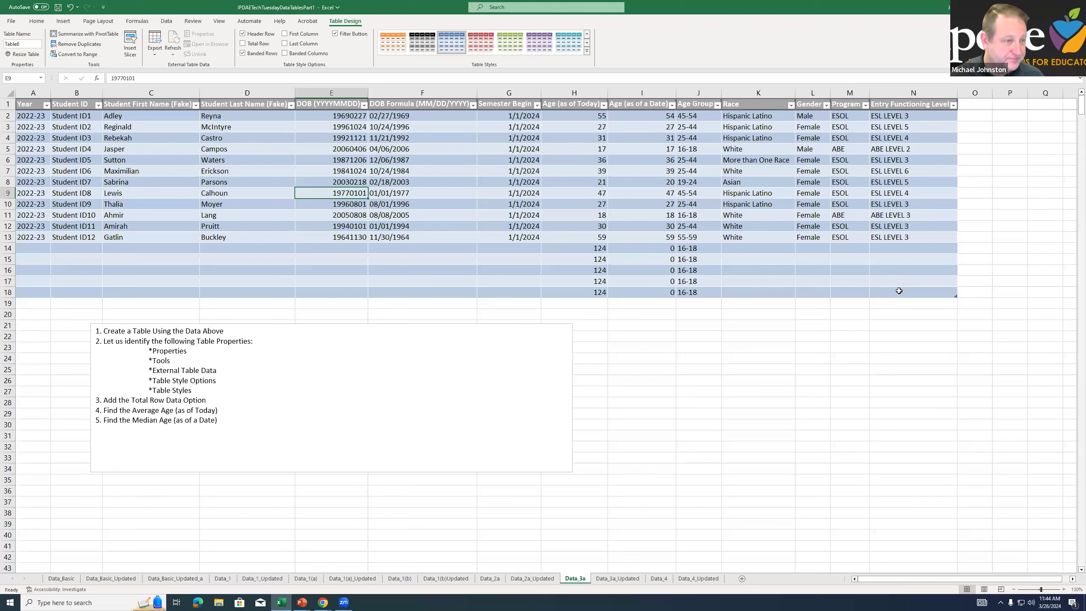
{"action": "key", "text": "ctrl+z"}
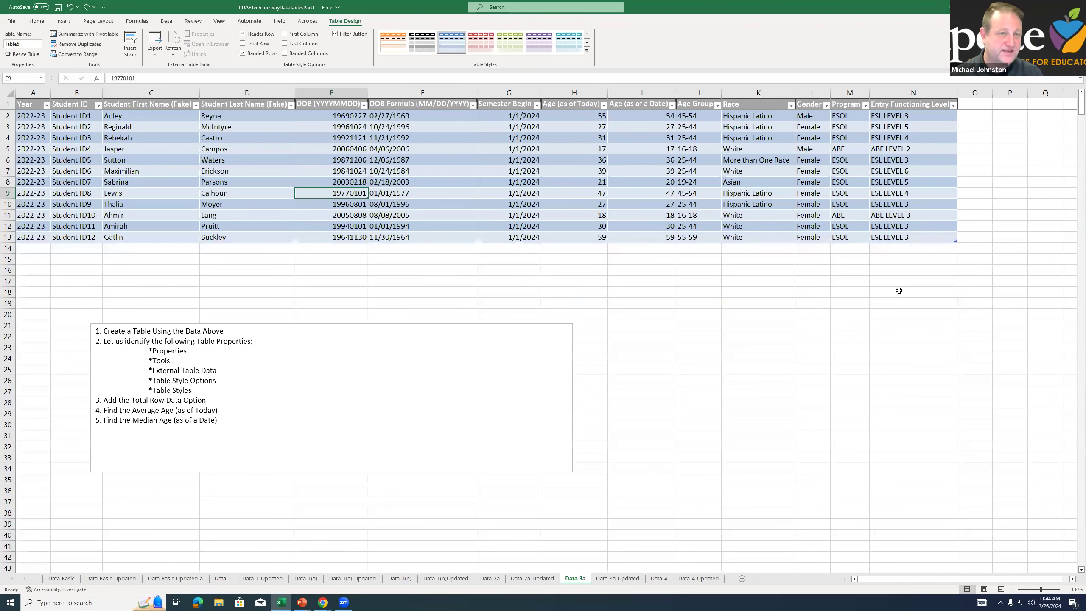
Review the fields offered for slicers without inserting any, and highlight the first student's row
{"action": "left_click", "coordinate": [564, 200]}
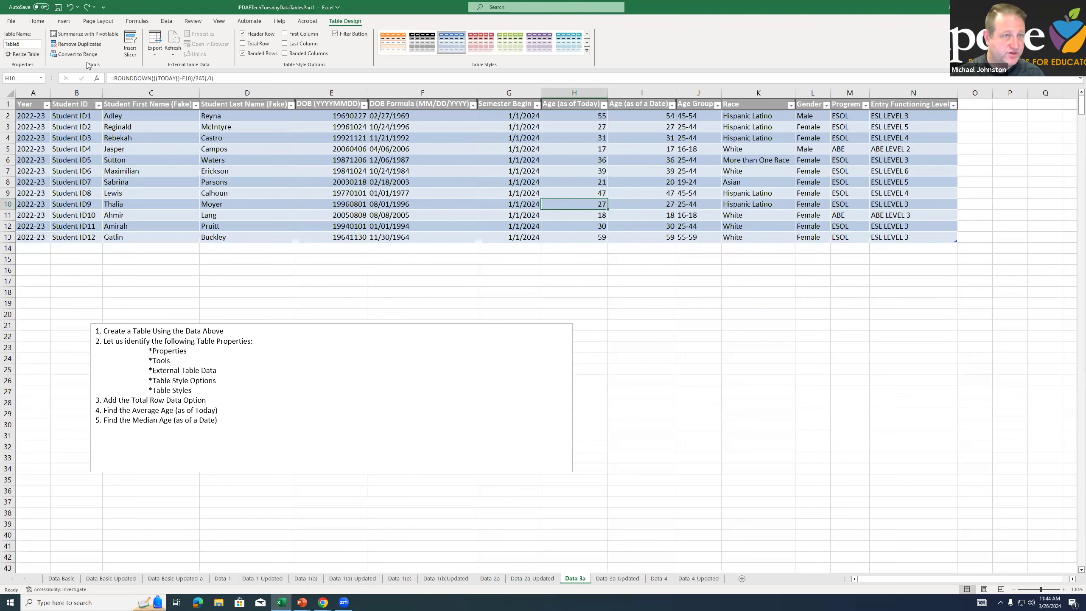
{"action": "left_click", "coordinate": [130, 49]}
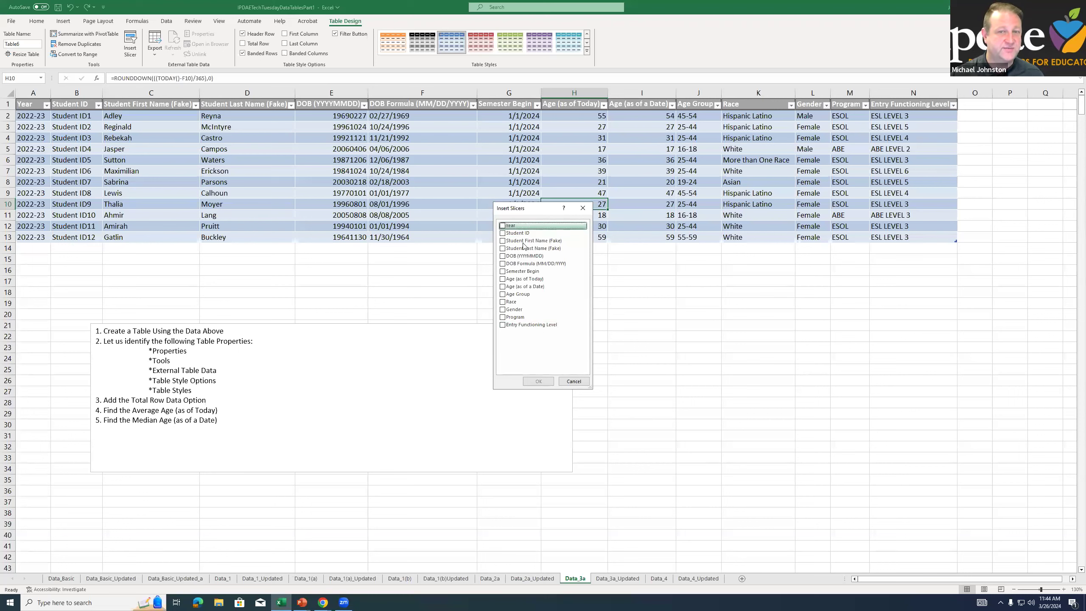
{"action": "left_click", "coordinate": [583, 209]}
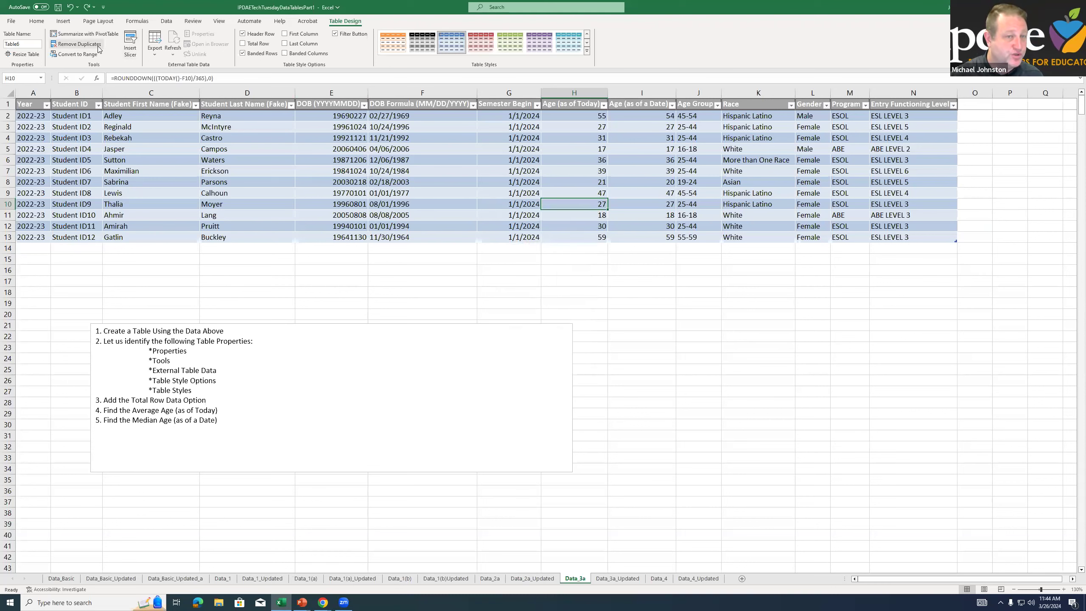
{"action": "left_click", "coordinate": [8, 116]}
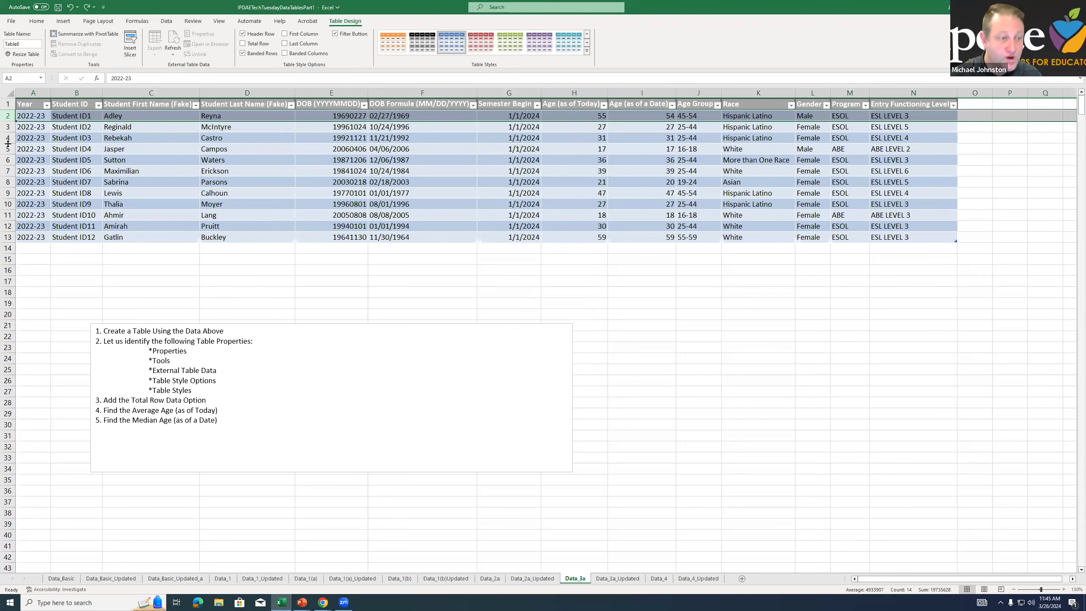
{"action": "left_click", "coordinate": [85, 128]}
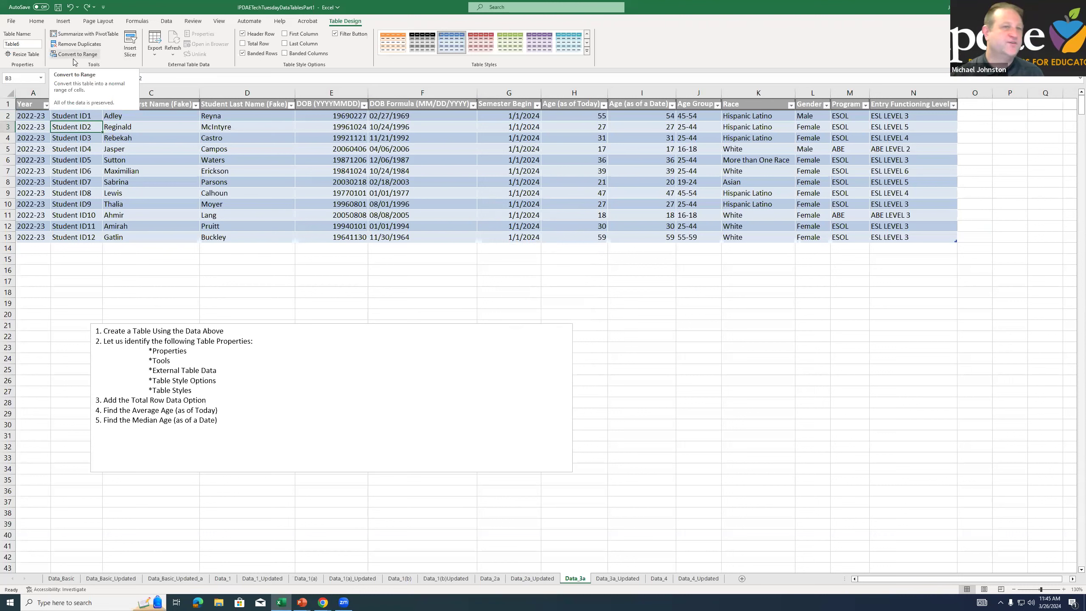
Convert the student table to a normal range, and undo the conversion
{"action": "left_click", "coordinate": [121, 152]}
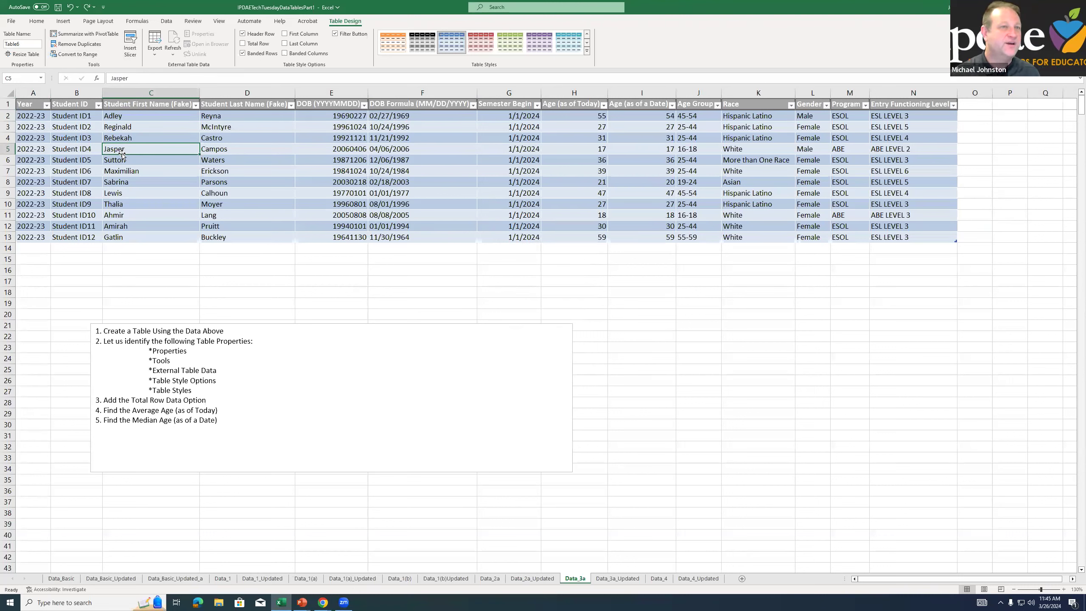
{"action": "left_click", "coordinate": [74, 53]}
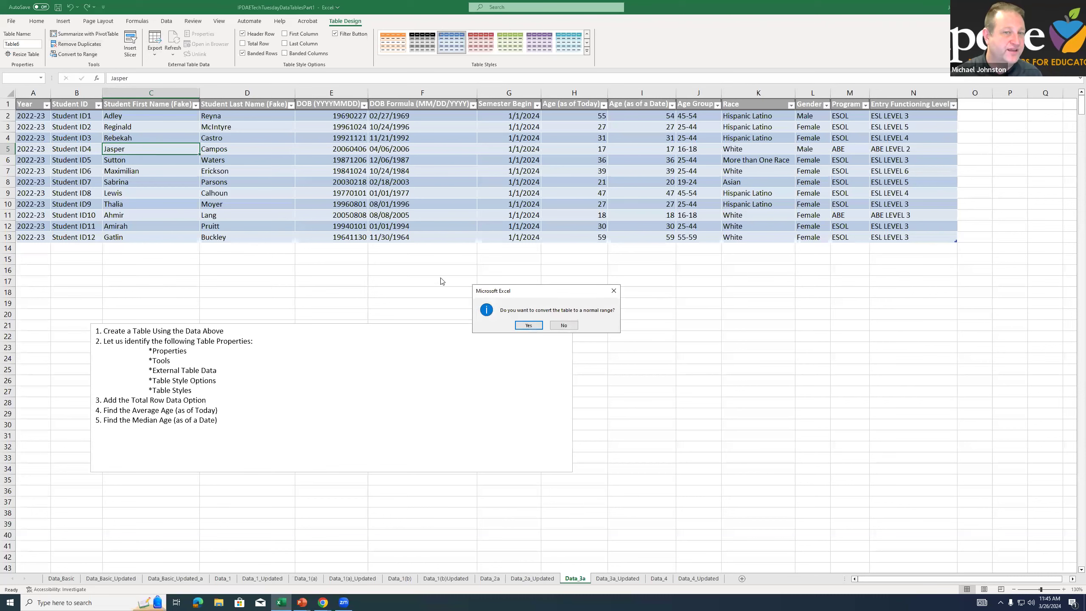
{"action": "left_click", "coordinate": [528, 325]}
{"action": "left_click", "coordinate": [255, 139]}
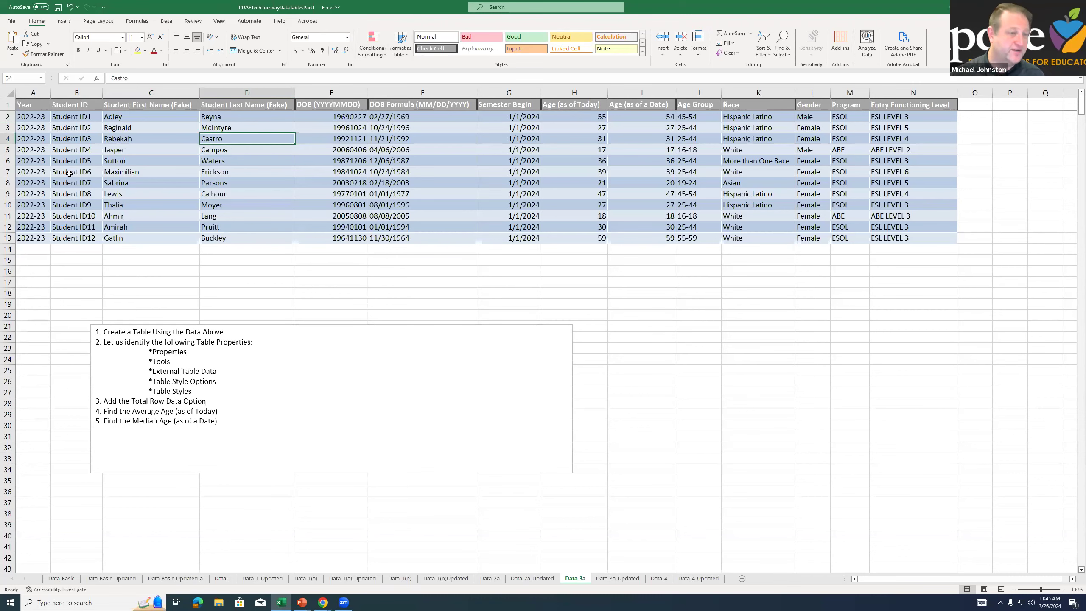
{"action": "key", "text": "ctrl+z"}
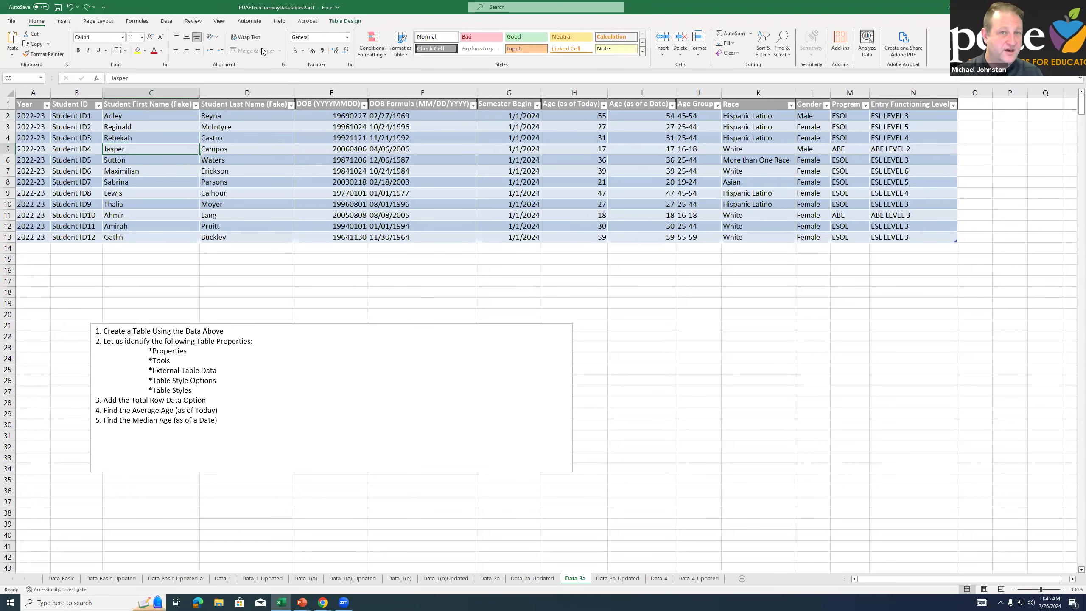
Display the table design options and switch the table's Header Row off and on again to compare
{"action": "left_click", "coordinate": [335, 24]}
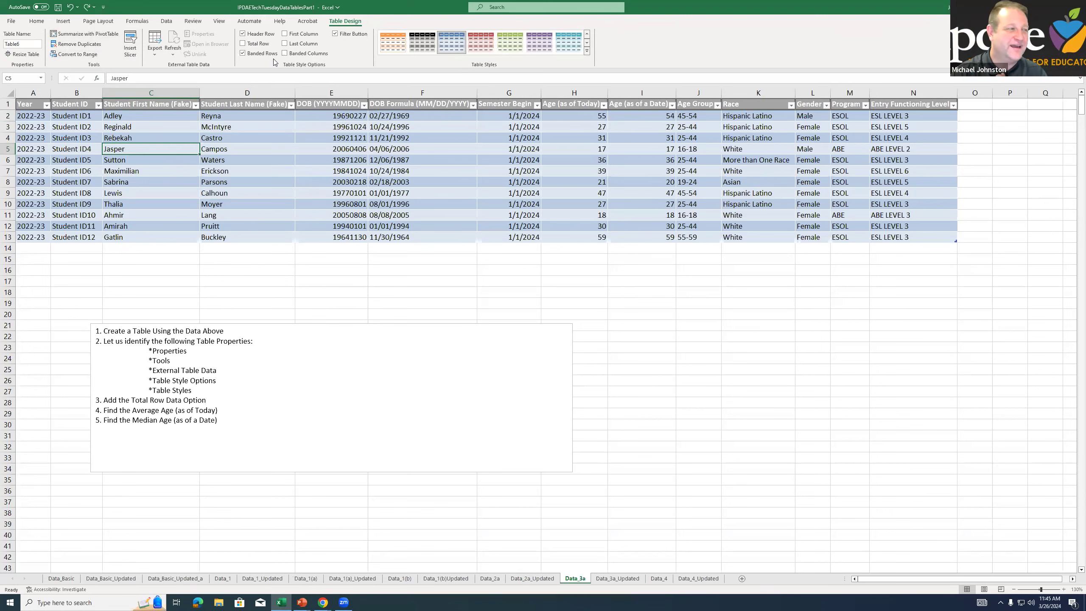
{"action": "left_click", "coordinate": [251, 34]}
{"action": "left_click", "coordinate": [248, 37]}
{"action": "left_click", "coordinate": [248, 37]}
{"action": "left_click", "coordinate": [247, 37]}
{"action": "left_click", "coordinate": [247, 37]}
{"action": "left_click", "coordinate": [247, 37]}
{"action": "left_click", "coordinate": [246, 38]}
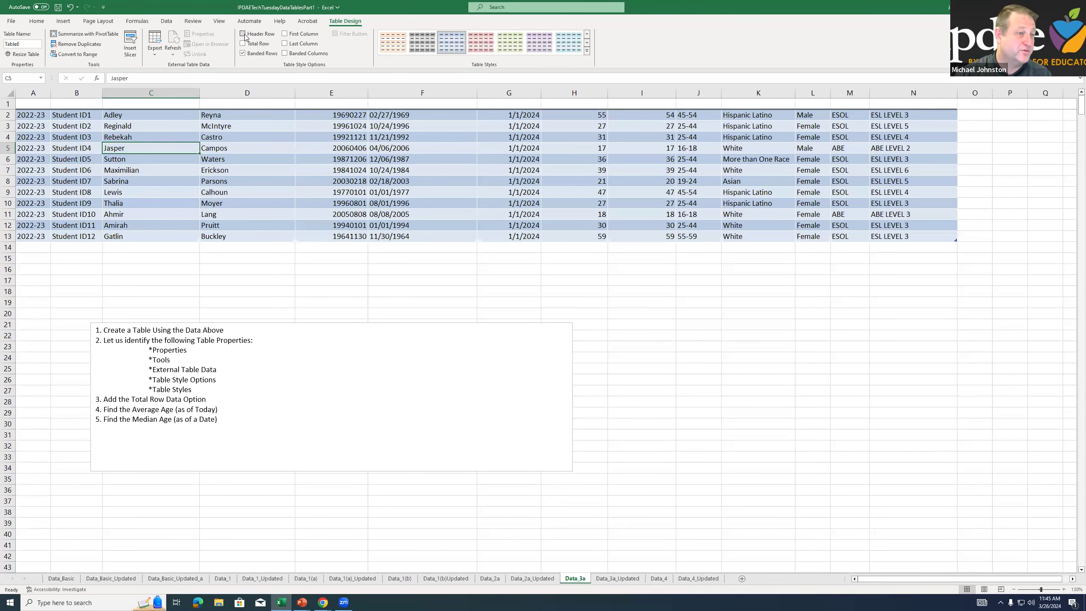
{"action": "left_click", "coordinate": [245, 38]}
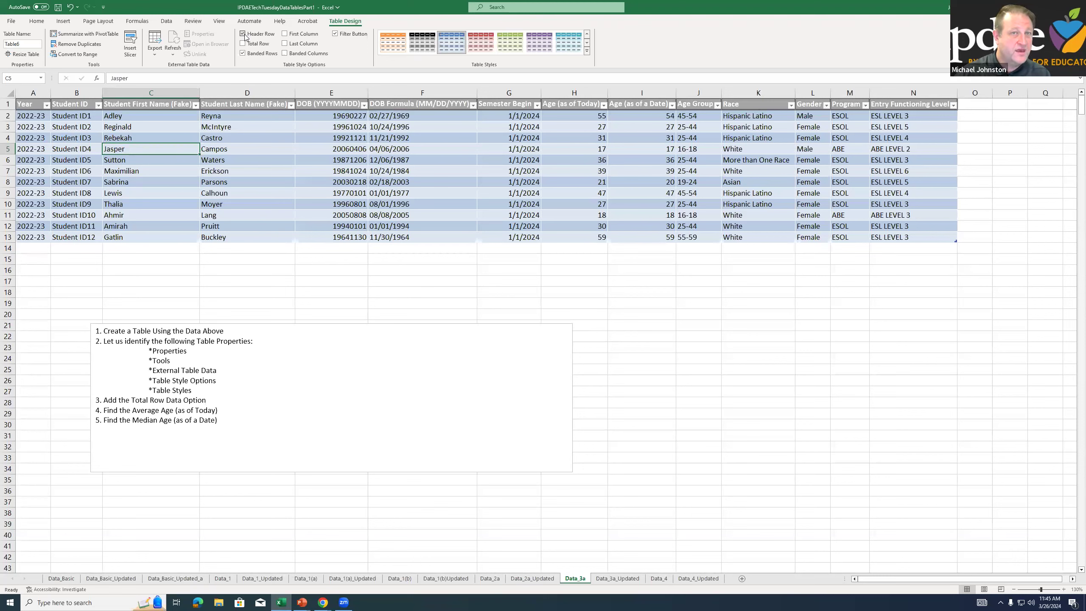
Add the Total Row to the table as a trial and remove it again
{"action": "left_click", "coordinate": [259, 45]}
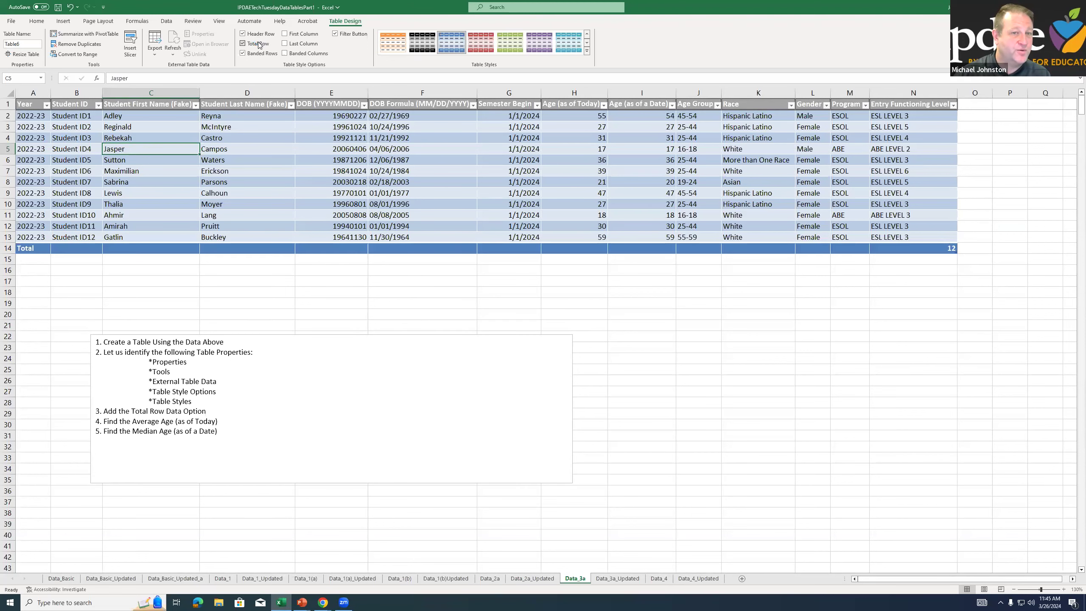
{"action": "left_click", "coordinate": [259, 44]}
{"action": "left_click", "coordinate": [259, 45]}
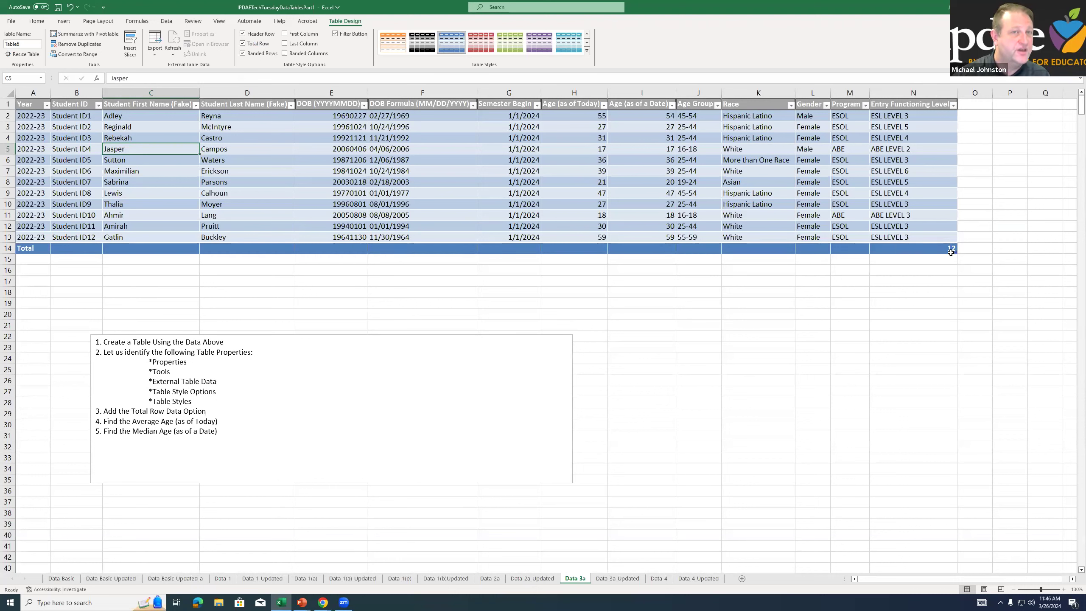
{"action": "left_click", "coordinate": [243, 44]}
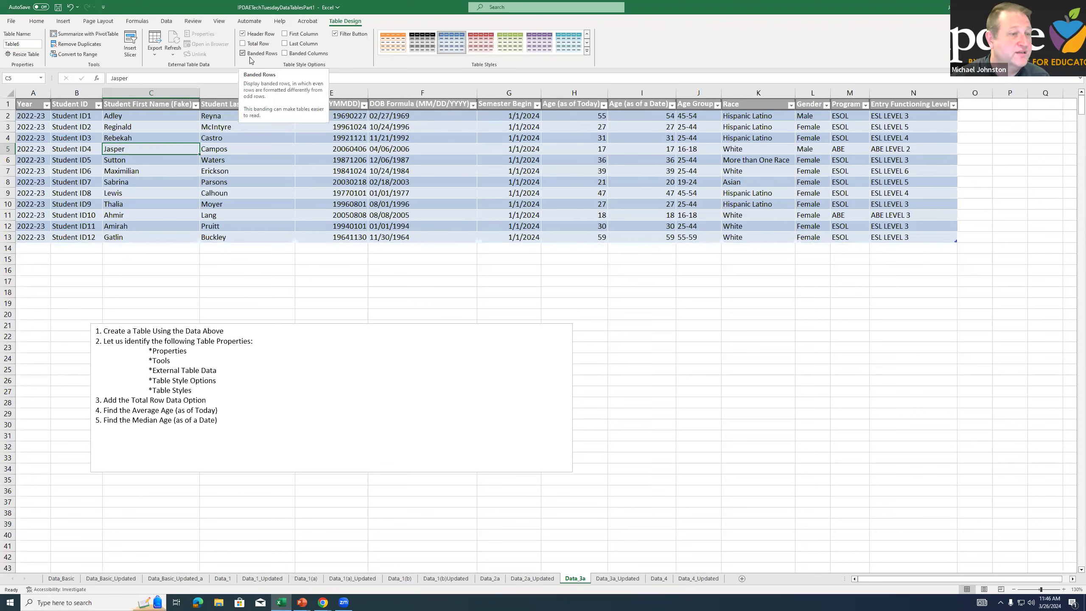
Switch the table's Banded Rows off and on to compare, leaving them on
{"action": "left_click", "coordinate": [251, 60]}
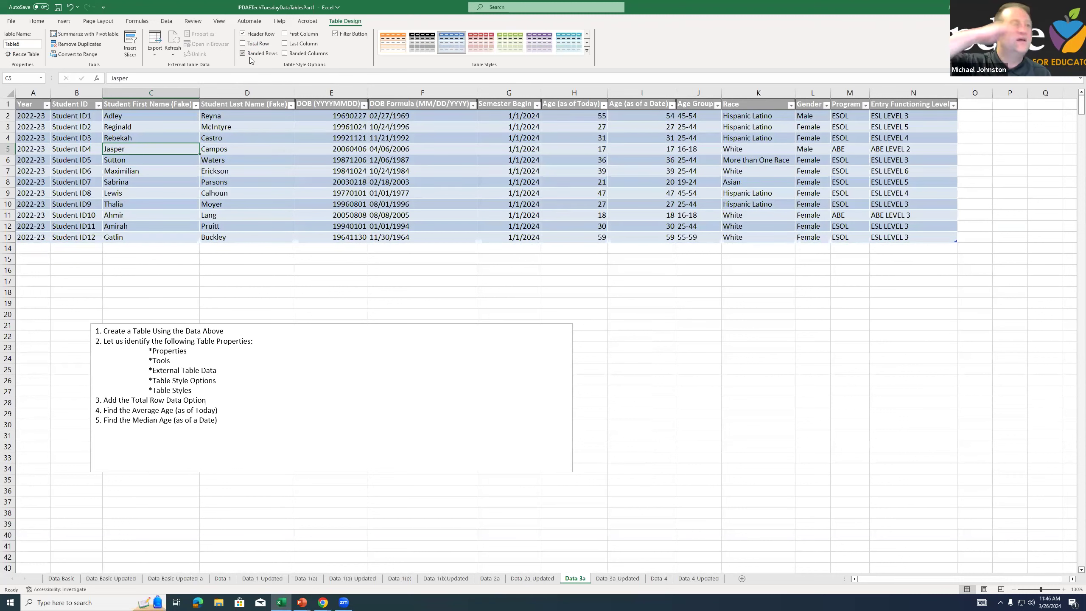
{"action": "left_click", "coordinate": [252, 60]}
{"action": "left_click", "coordinate": [252, 60]}
{"action": "left_click", "coordinate": [251, 60]}
{"action": "left_click", "coordinate": [252, 60]}
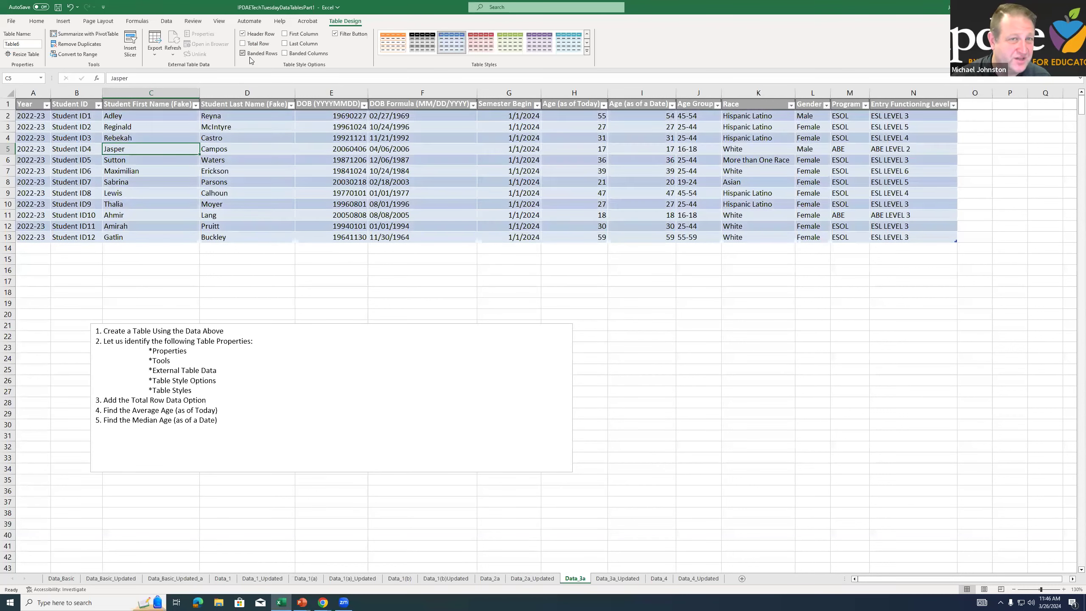
Try the First Column and Last Column emphasis on the table, turning each one off again
{"action": "left_click", "coordinate": [305, 35]}
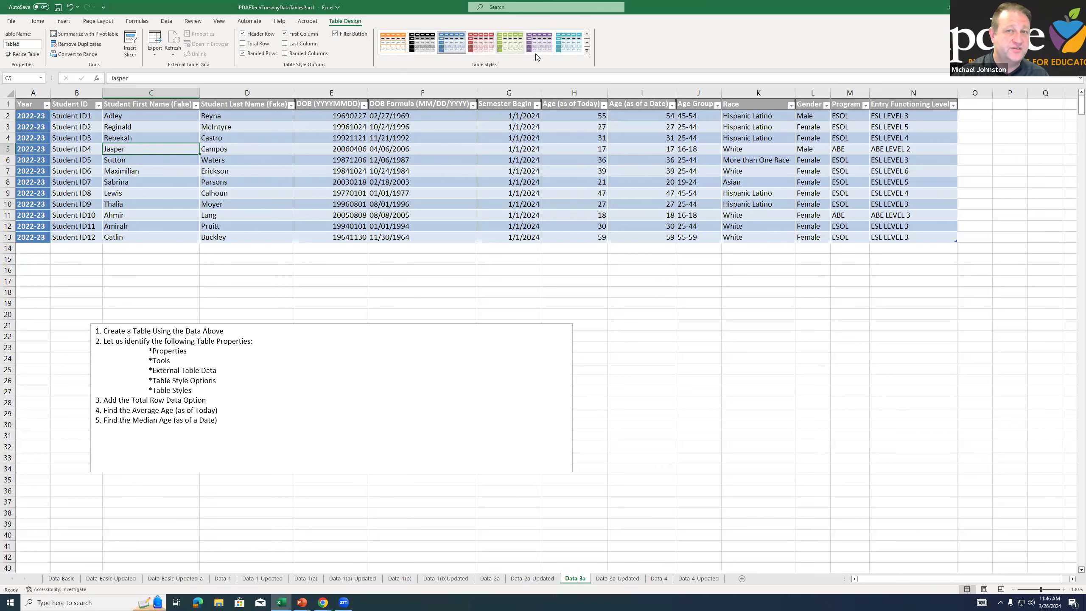
{"action": "left_click", "coordinate": [284, 35]}
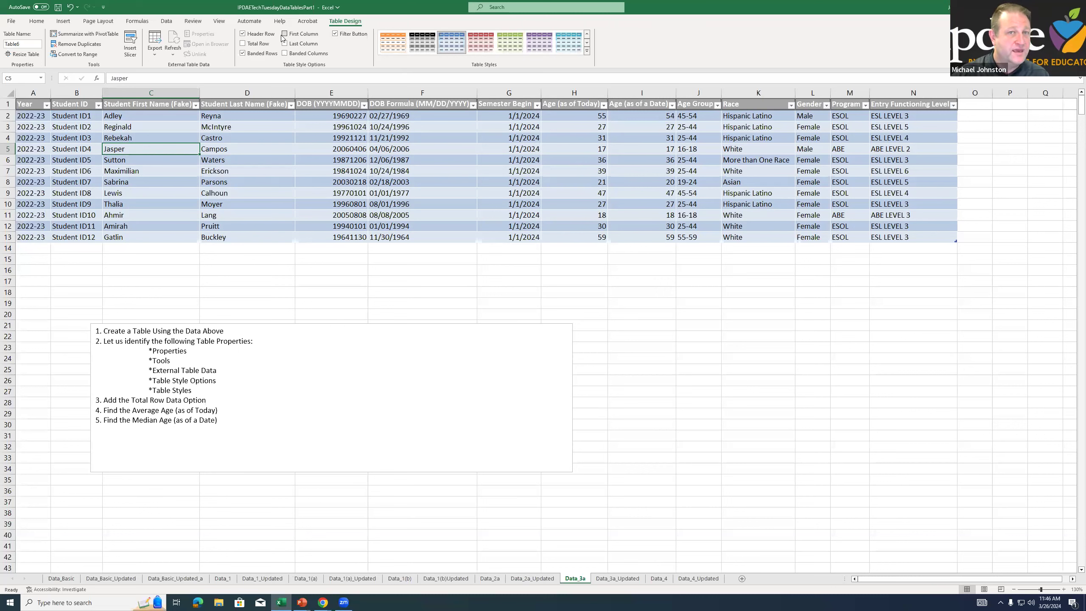
{"action": "left_click", "coordinate": [284, 43]}
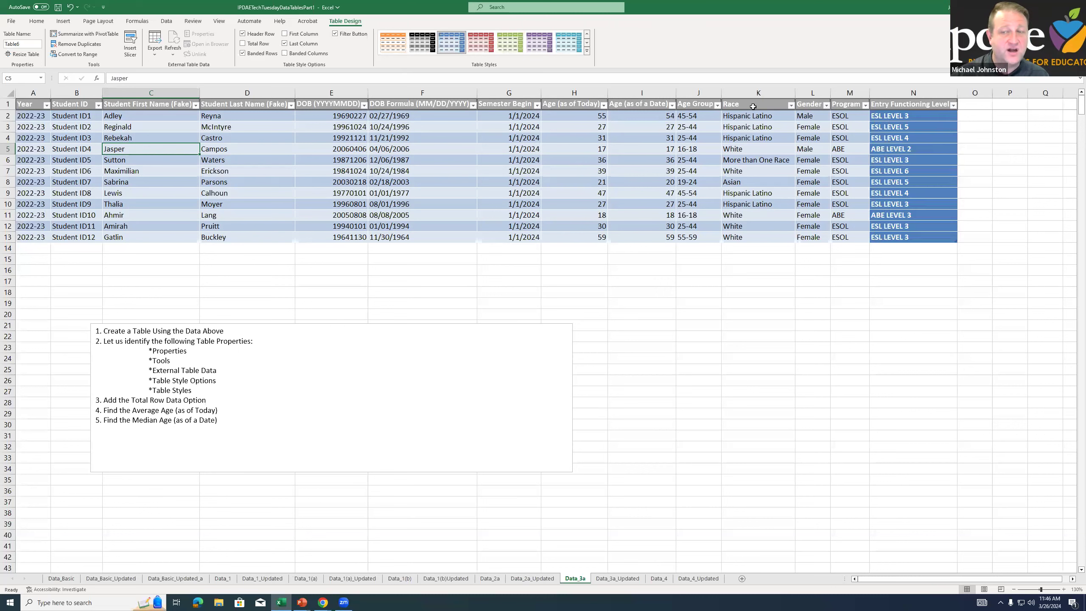
{"action": "left_click", "coordinate": [298, 44]}
Turn on Banded Columns and turn off Banded Rows, comparing the table with and without the column banding
{"action": "left_click", "coordinate": [297, 53]}
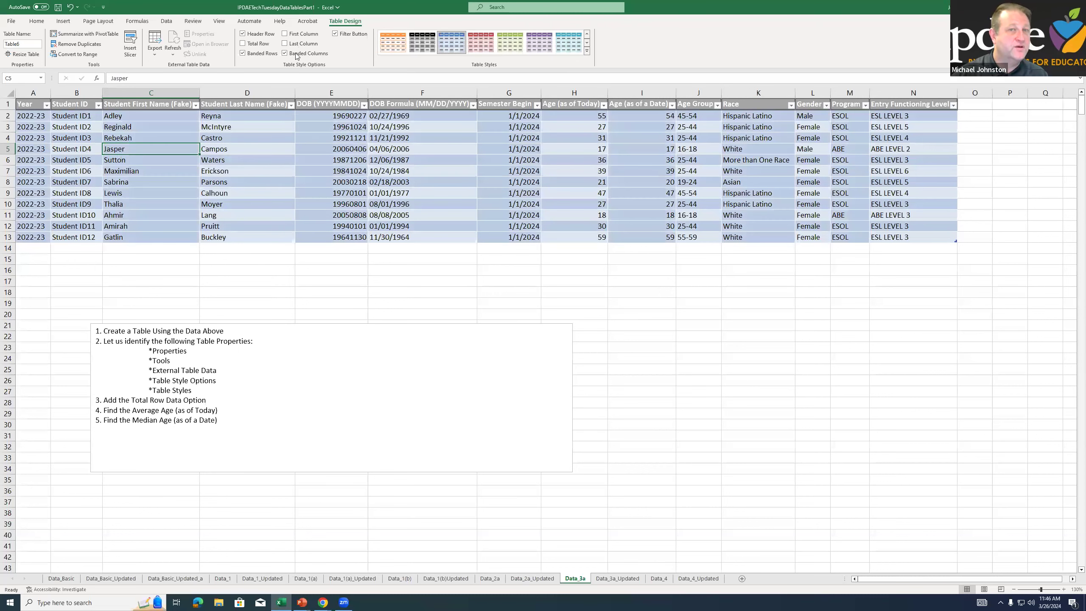
{"action": "left_click", "coordinate": [243, 53]}
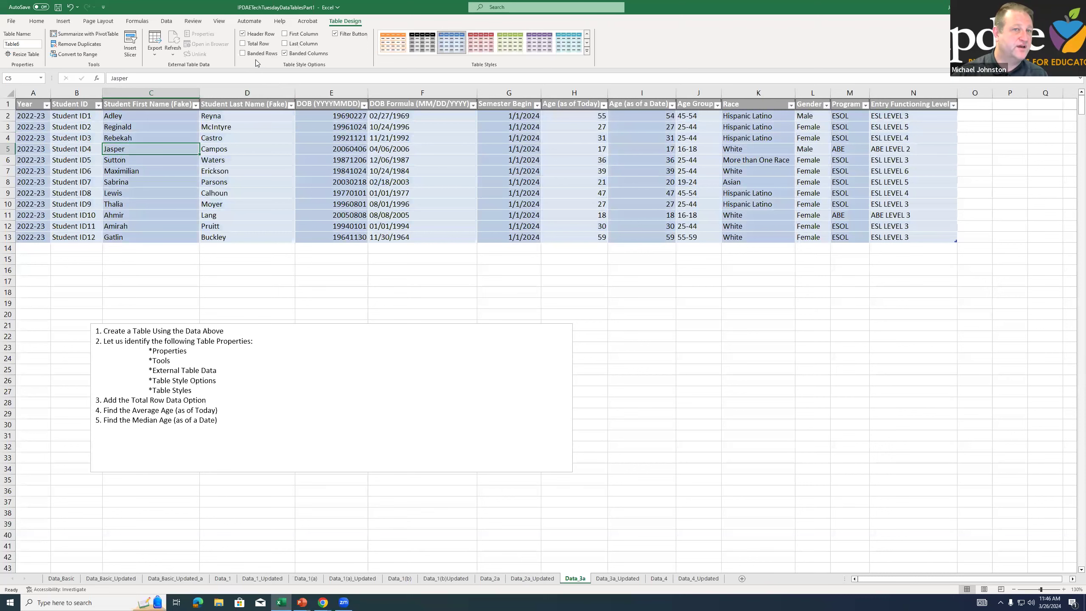
{"action": "left_click", "coordinate": [285, 53]}
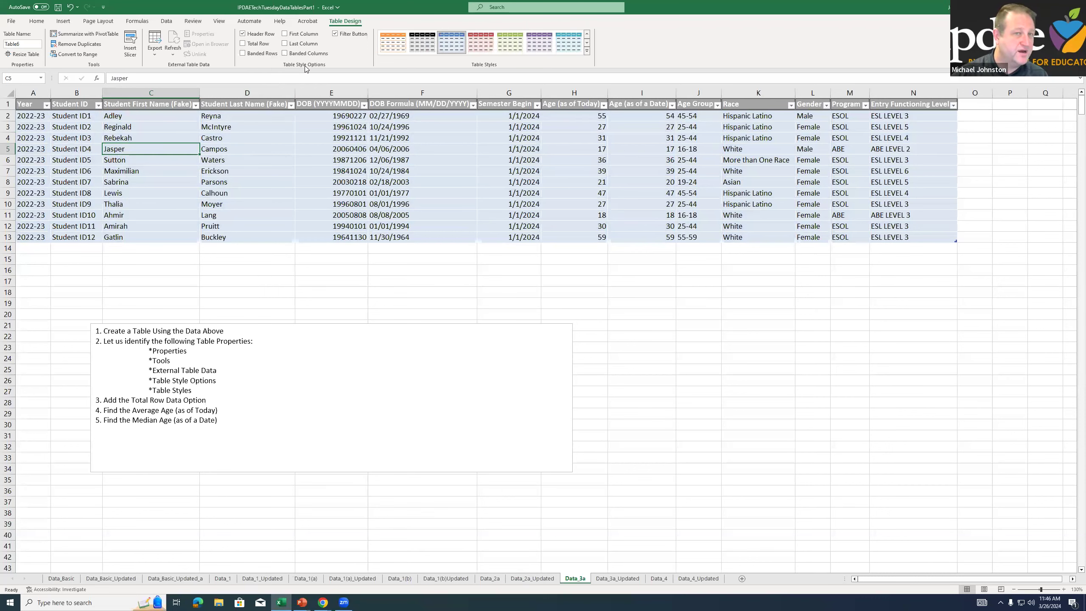
{"action": "left_click", "coordinate": [297, 54]}
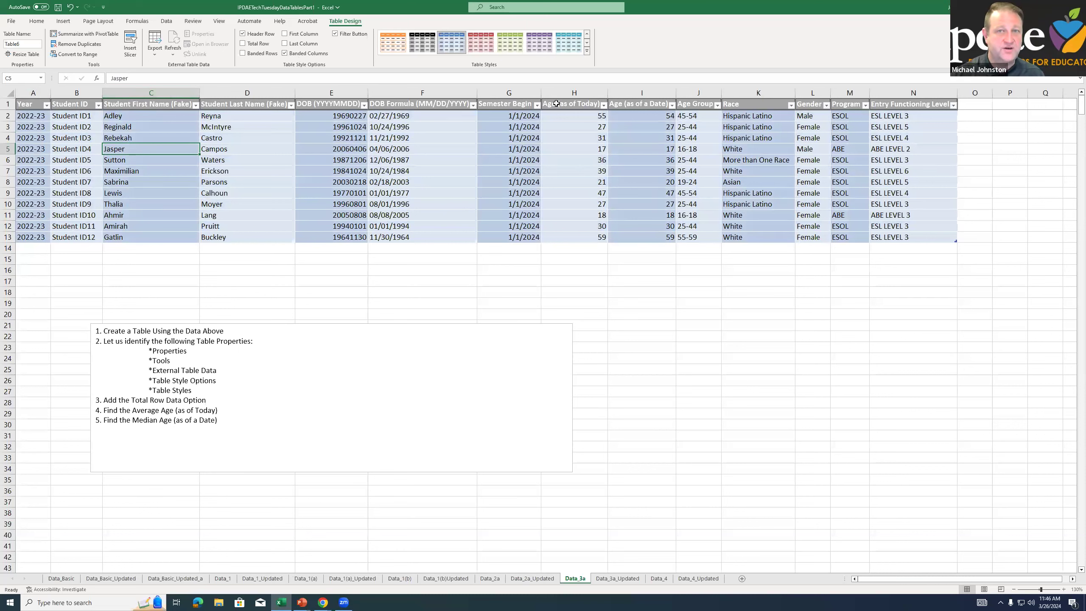
Try the green table style, return to the blue one, and switch from Banded Columns back to Banded Rows
{"action": "left_click", "coordinate": [512, 52]}
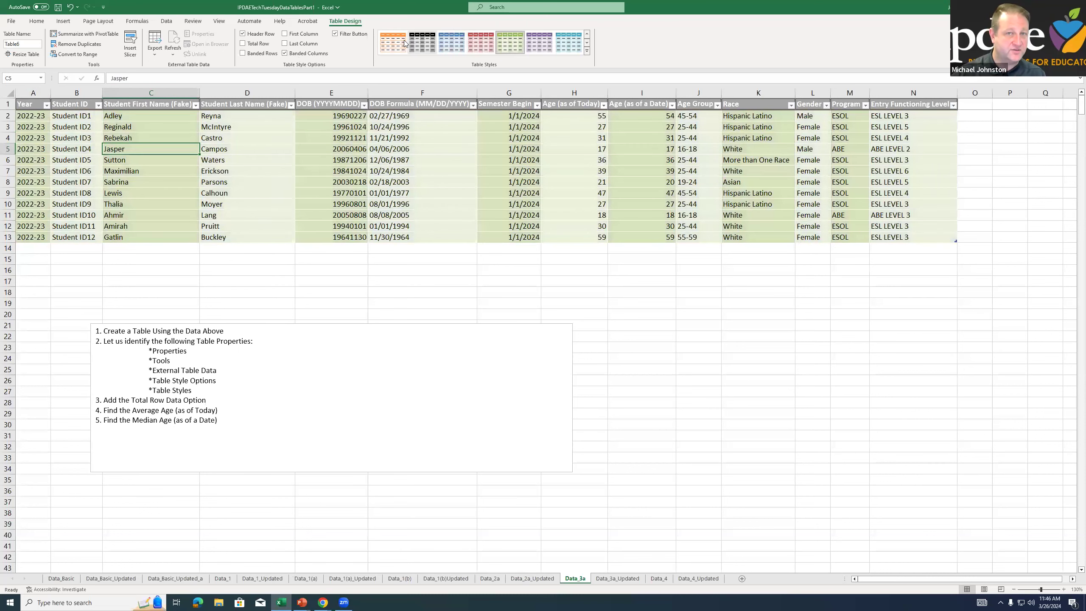
{"action": "left_click", "coordinate": [454, 43]}
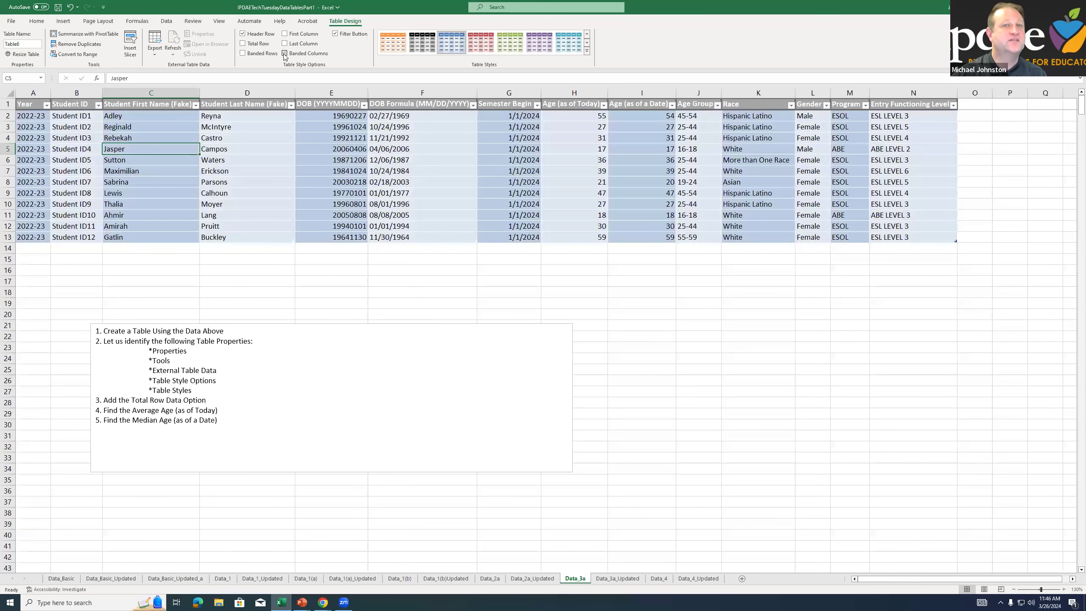
{"action": "left_click", "coordinate": [285, 53]}
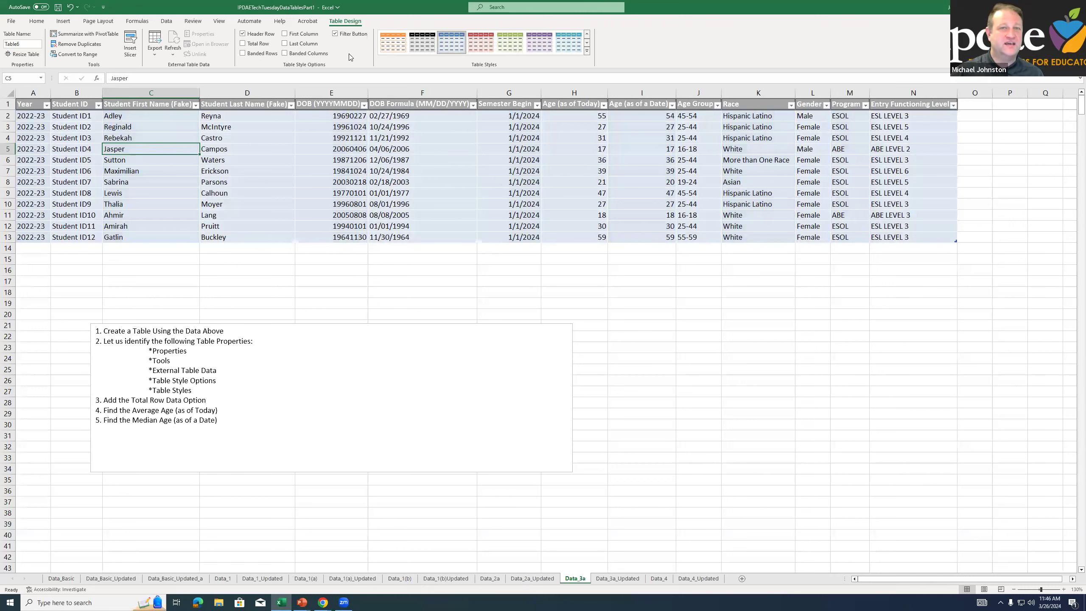
{"action": "left_click", "coordinate": [242, 53]}
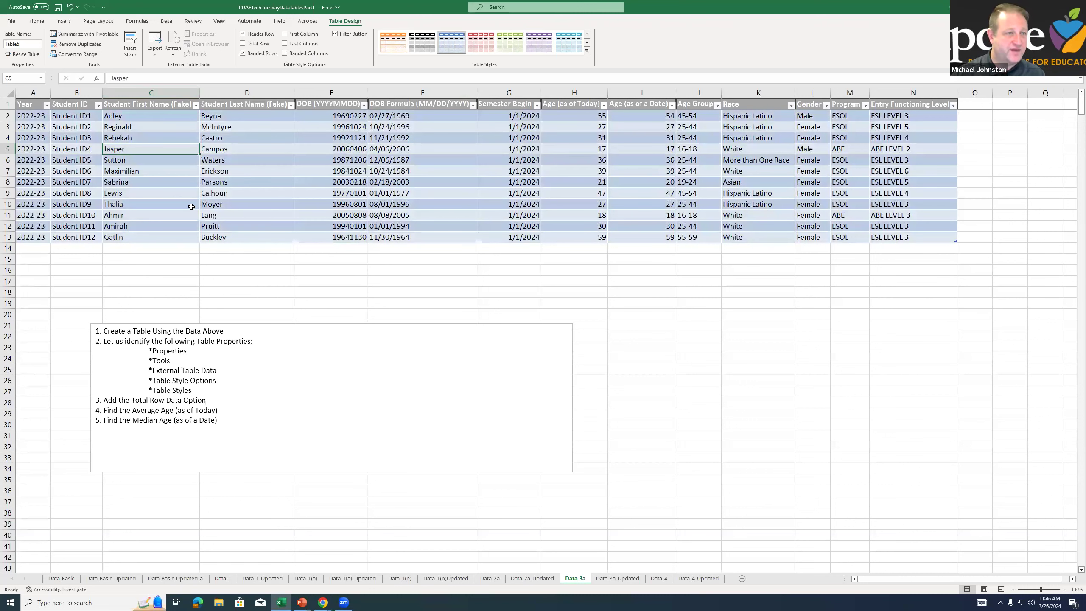